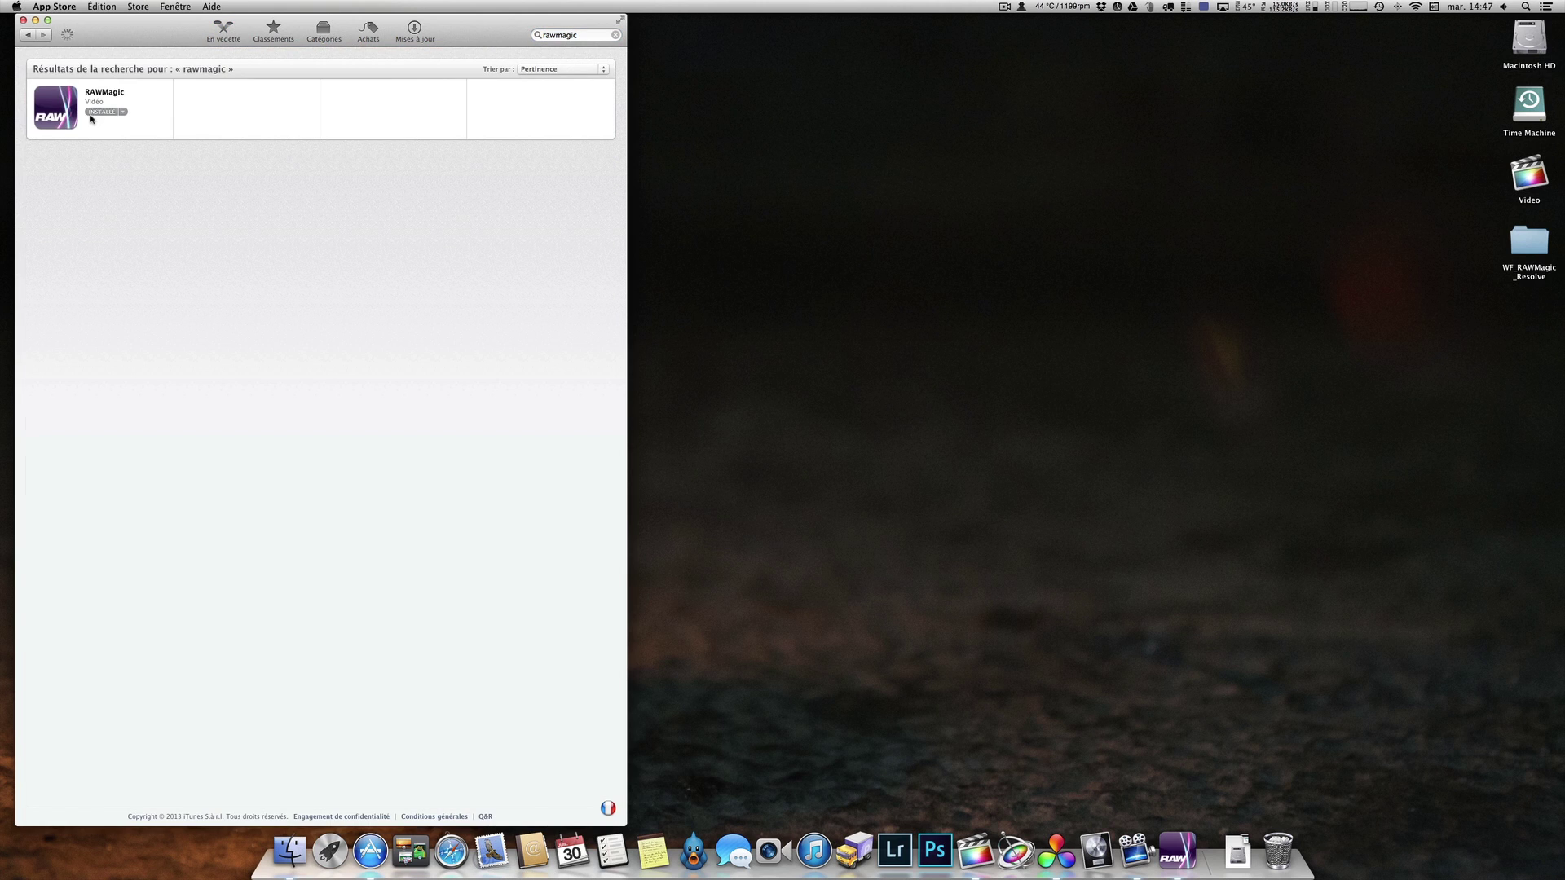
View the RAWMagic product page from the App Store search results, and close the store.
{"action": "left_click", "coordinate": [80, 116]}
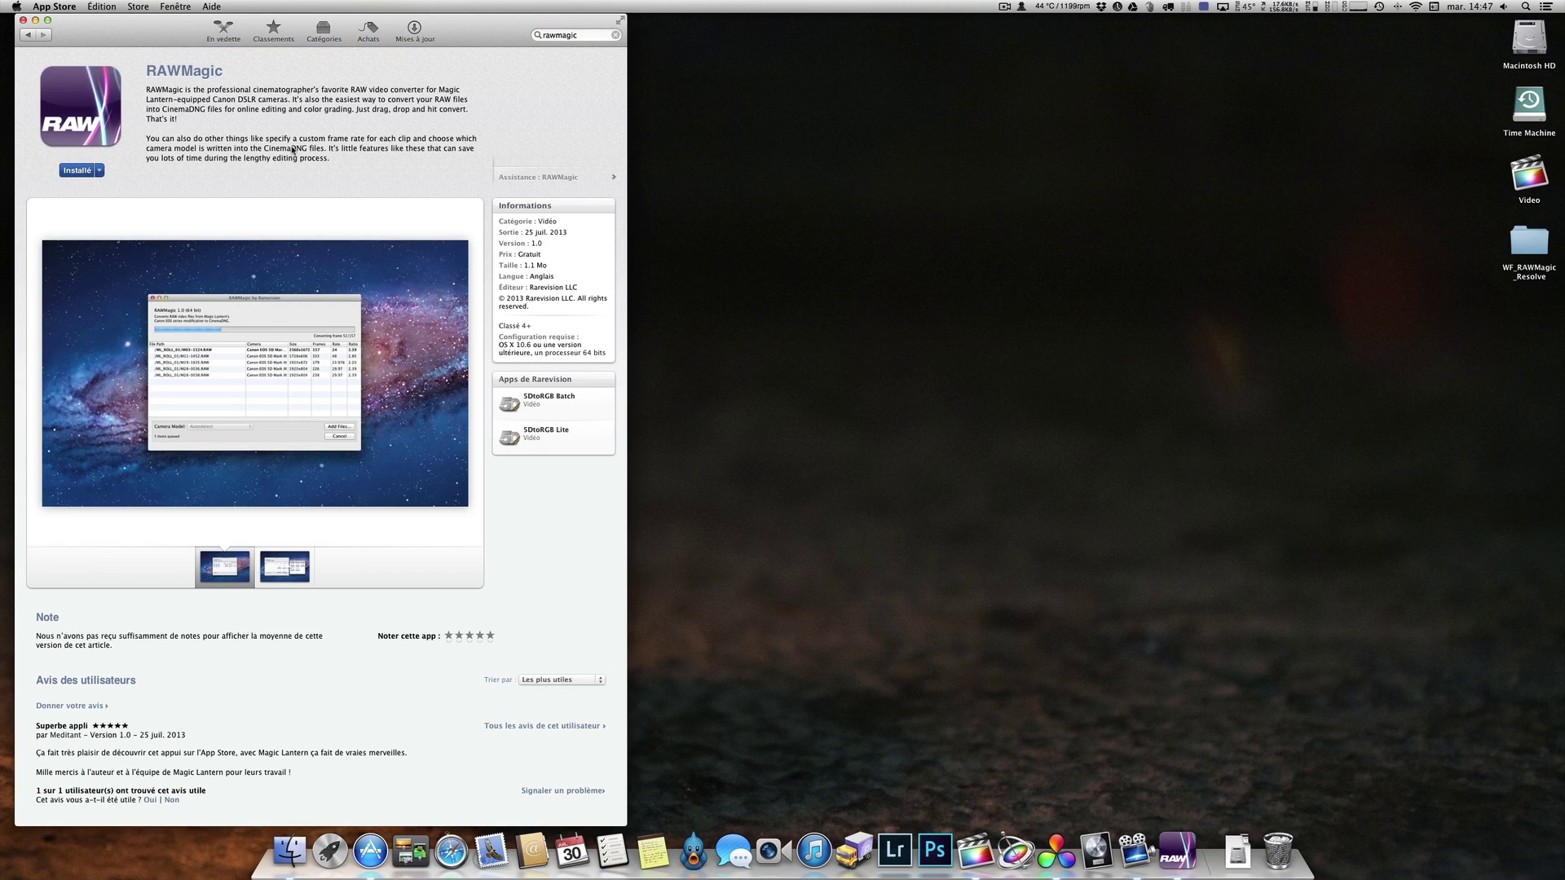
{"action": "left_click", "coordinate": [55, 7]}
{"action": "left_click", "coordinate": [83, 102]}
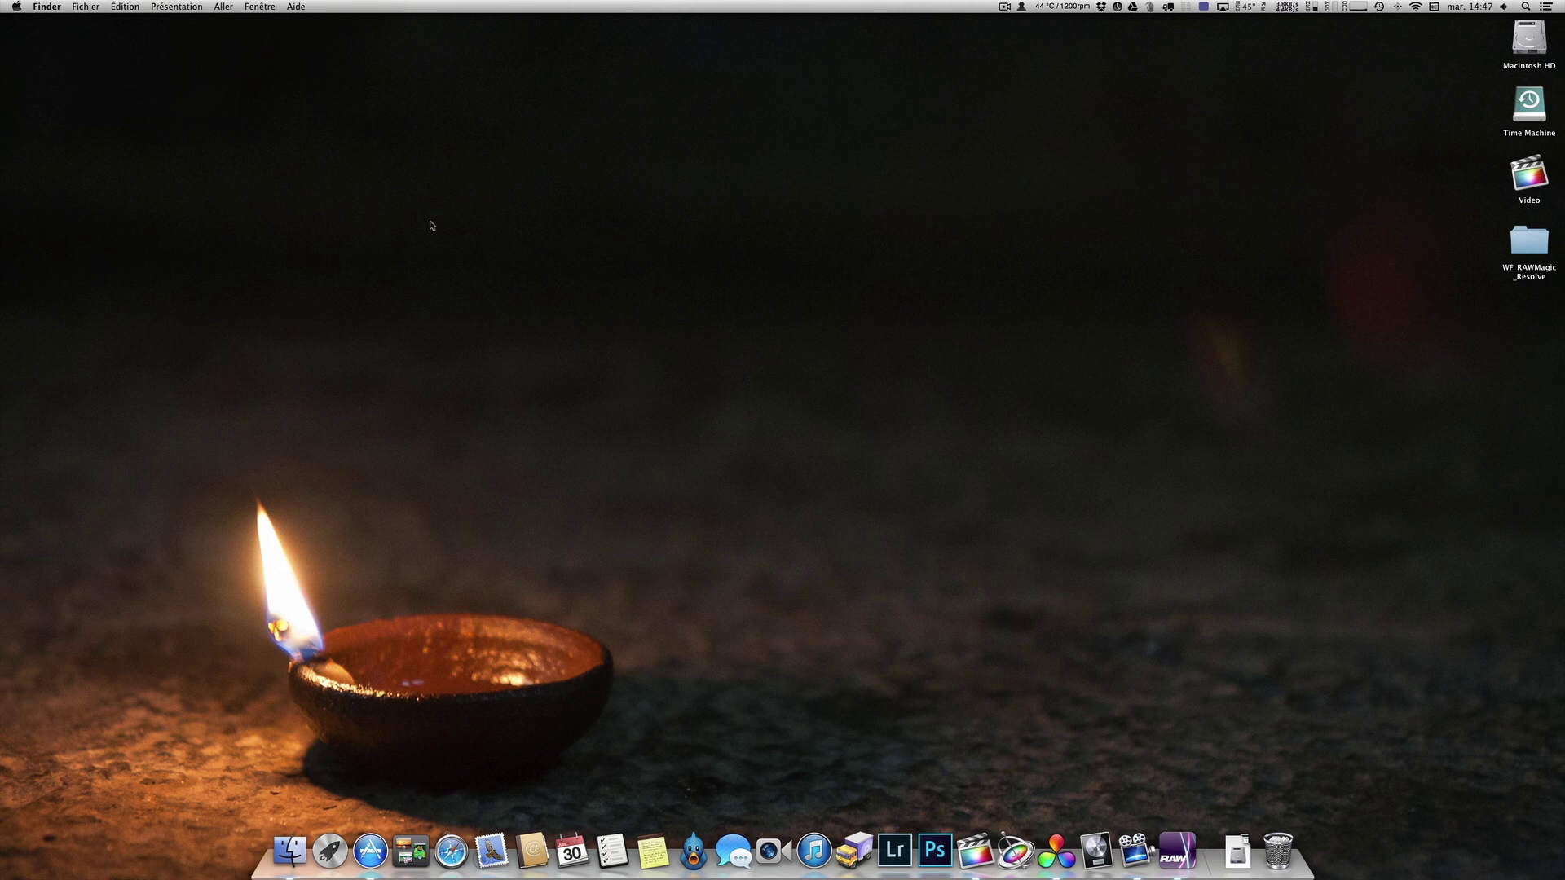
Switch to RAWMagic and queue the three clips from the RAW folder inside WF_RAWMagic_Resolve for conversion.
{"action": "left_click", "coordinate": [1178, 850]}
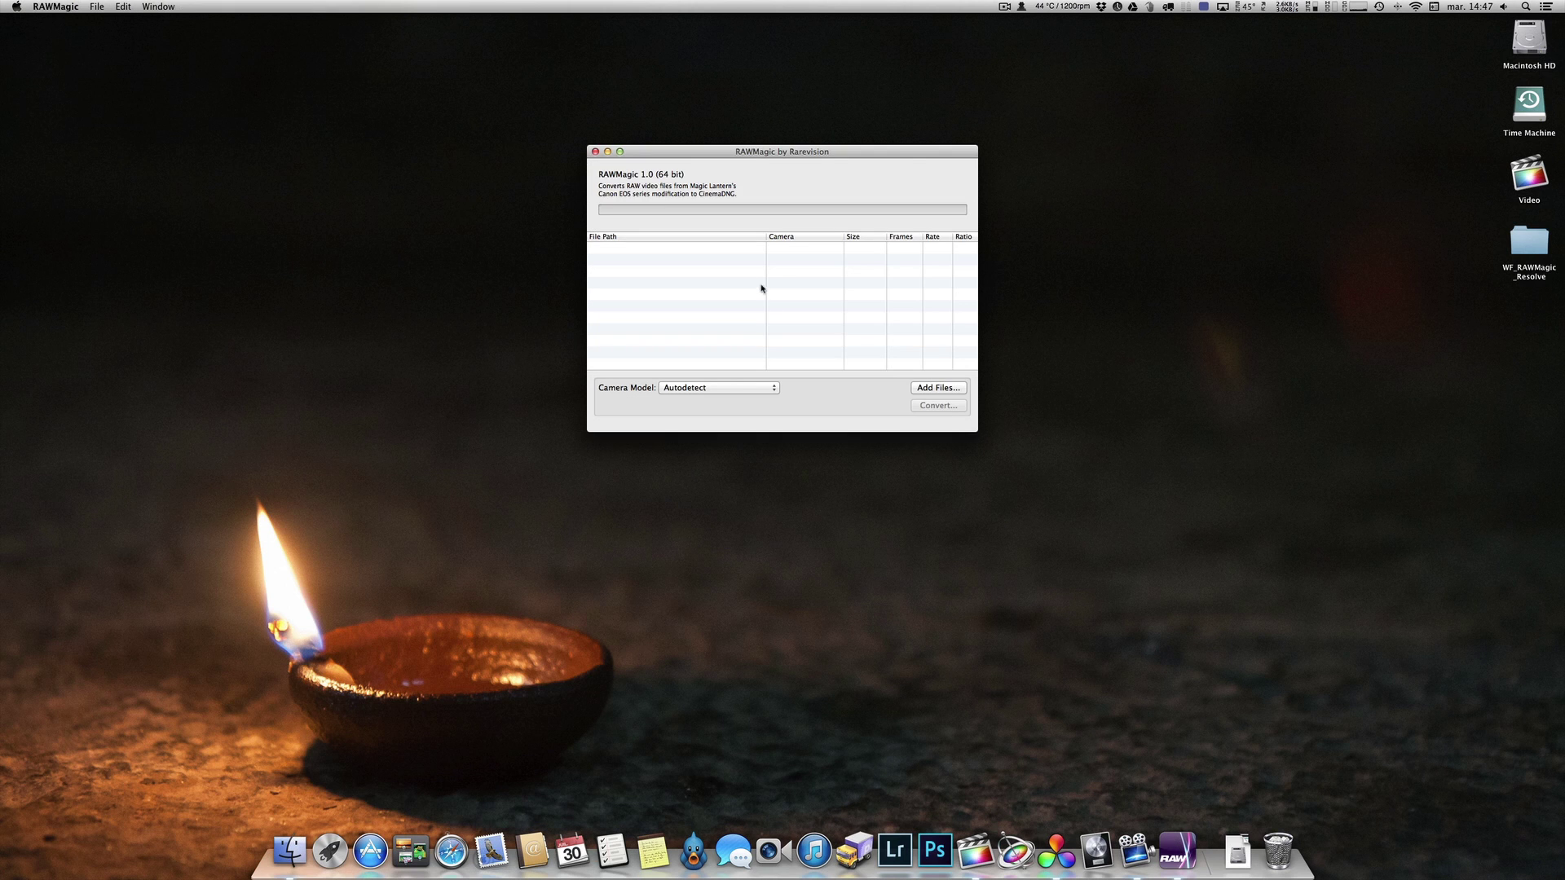
{"action": "double_click", "coordinate": [1529, 243]}
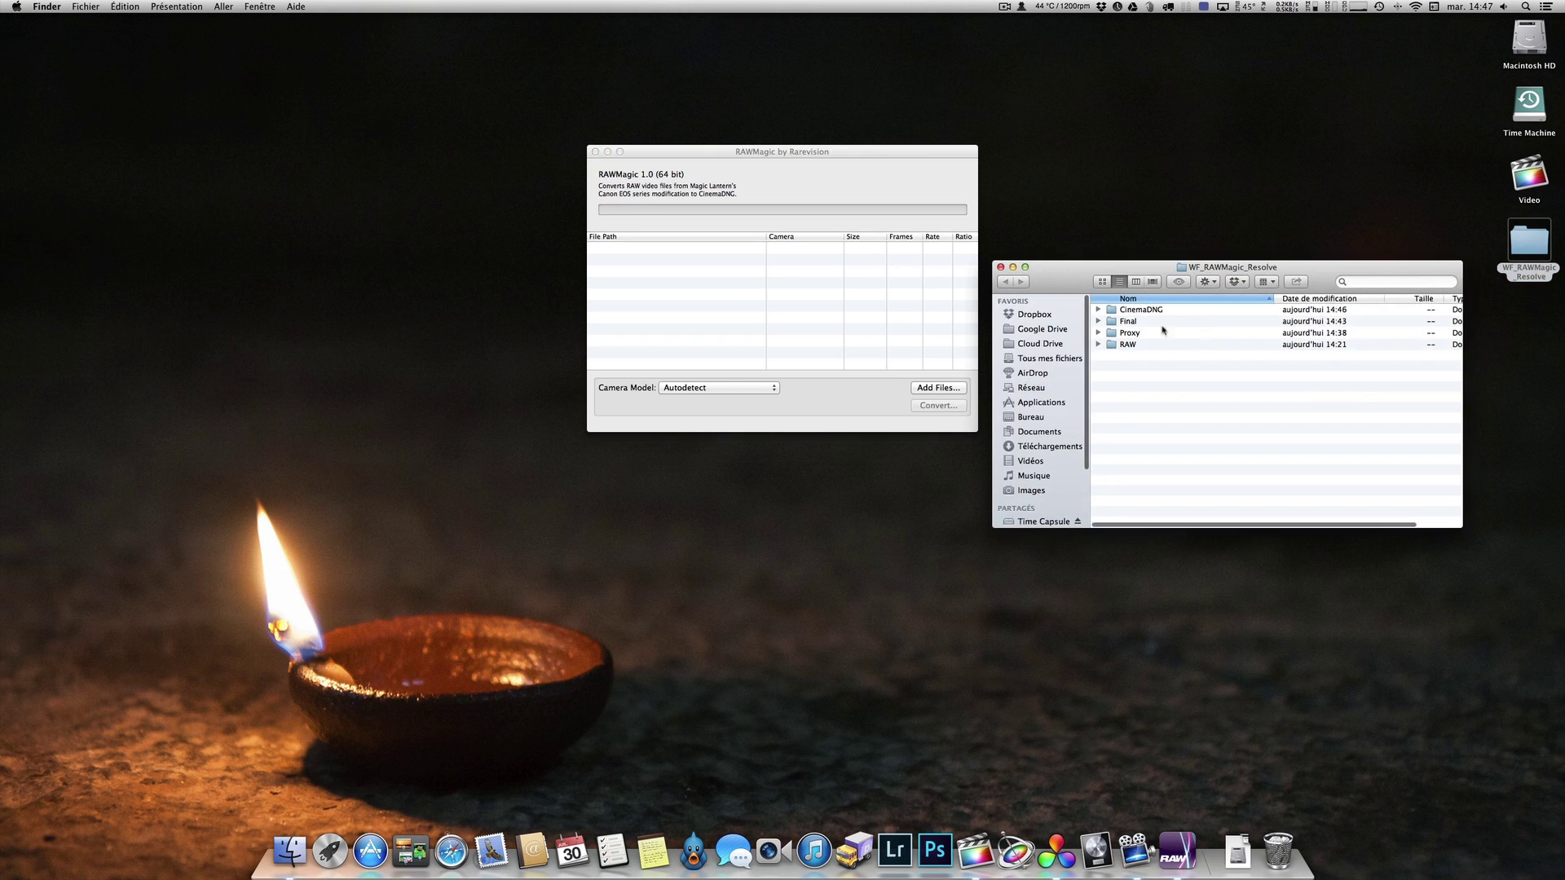
{"action": "double_click", "coordinate": [1153, 345]}
{"action": "left_click_drag", "start_coordinate": [1186, 363], "coordinate": [804, 307]}
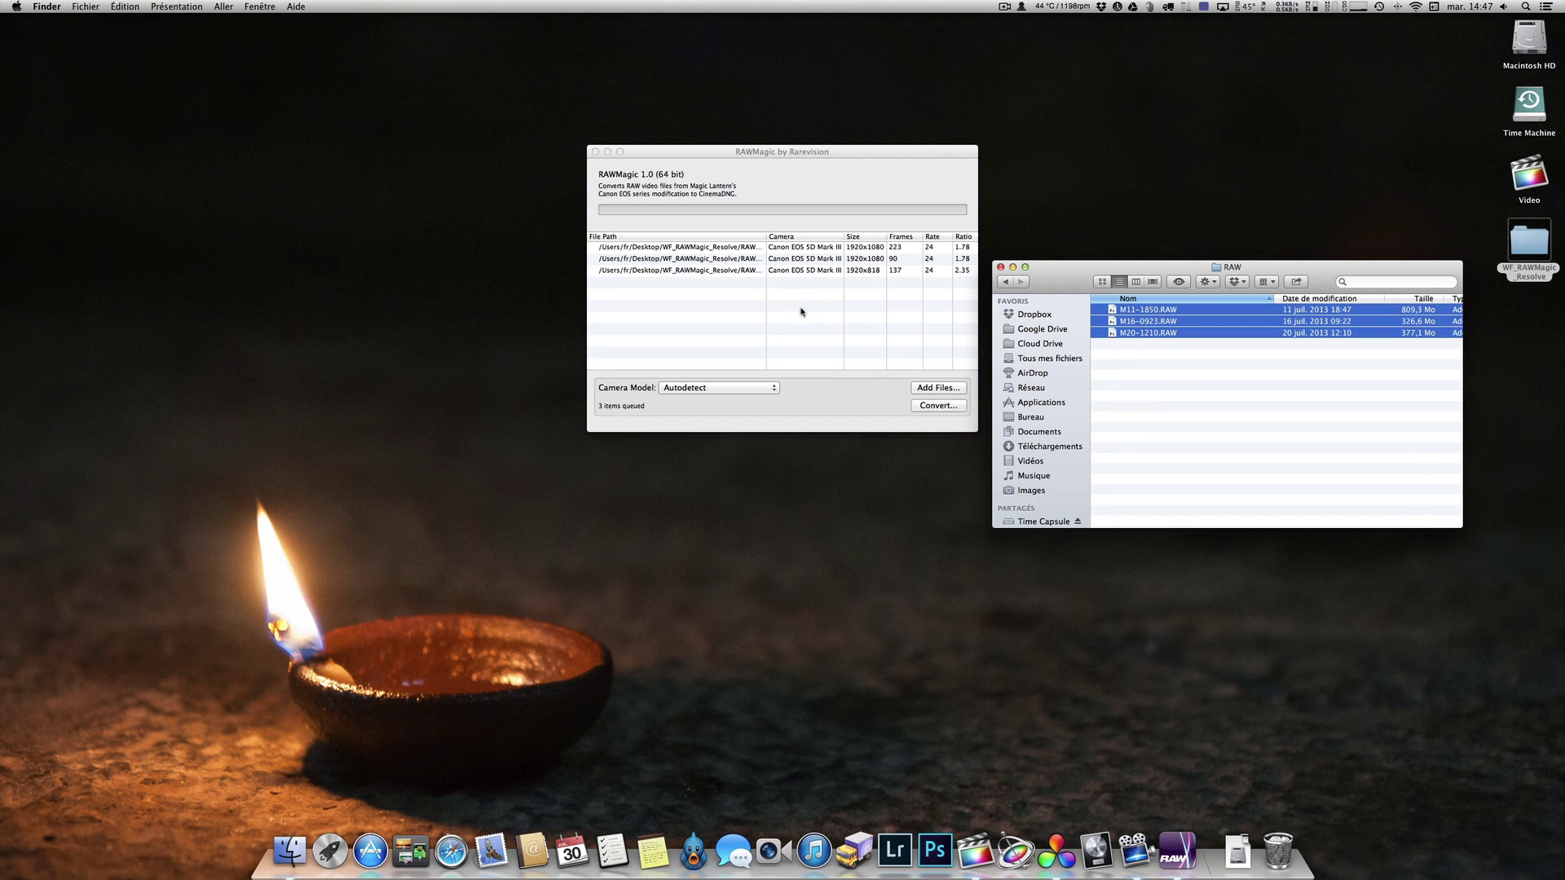
{"action": "left_click", "coordinate": [1000, 267]}
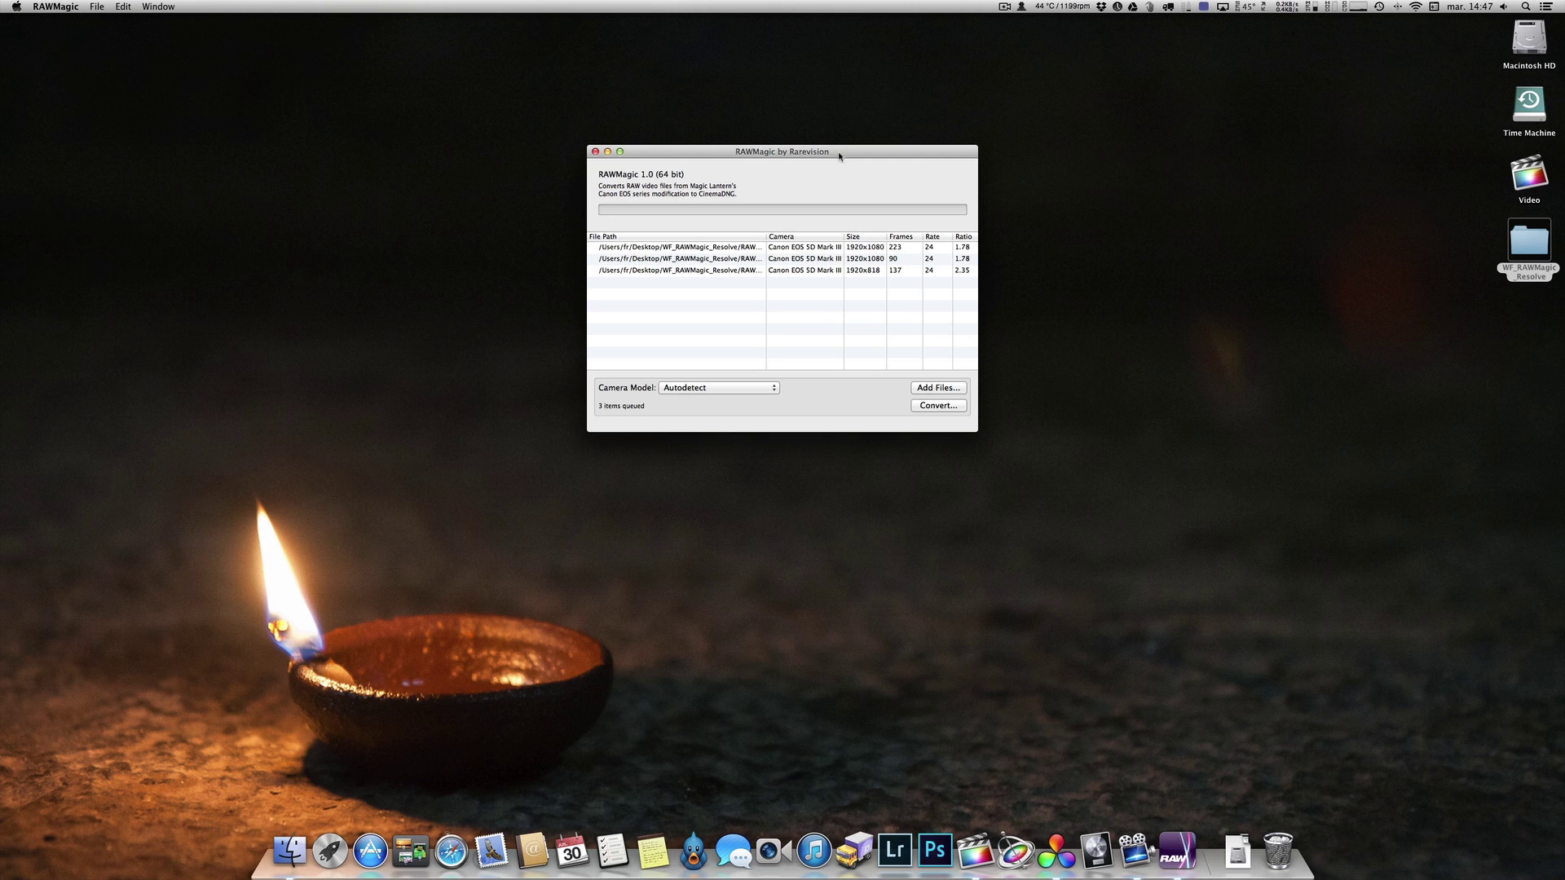
{"action": "left_click_drag", "start_coordinate": [840, 156], "coordinate": [807, 142]}
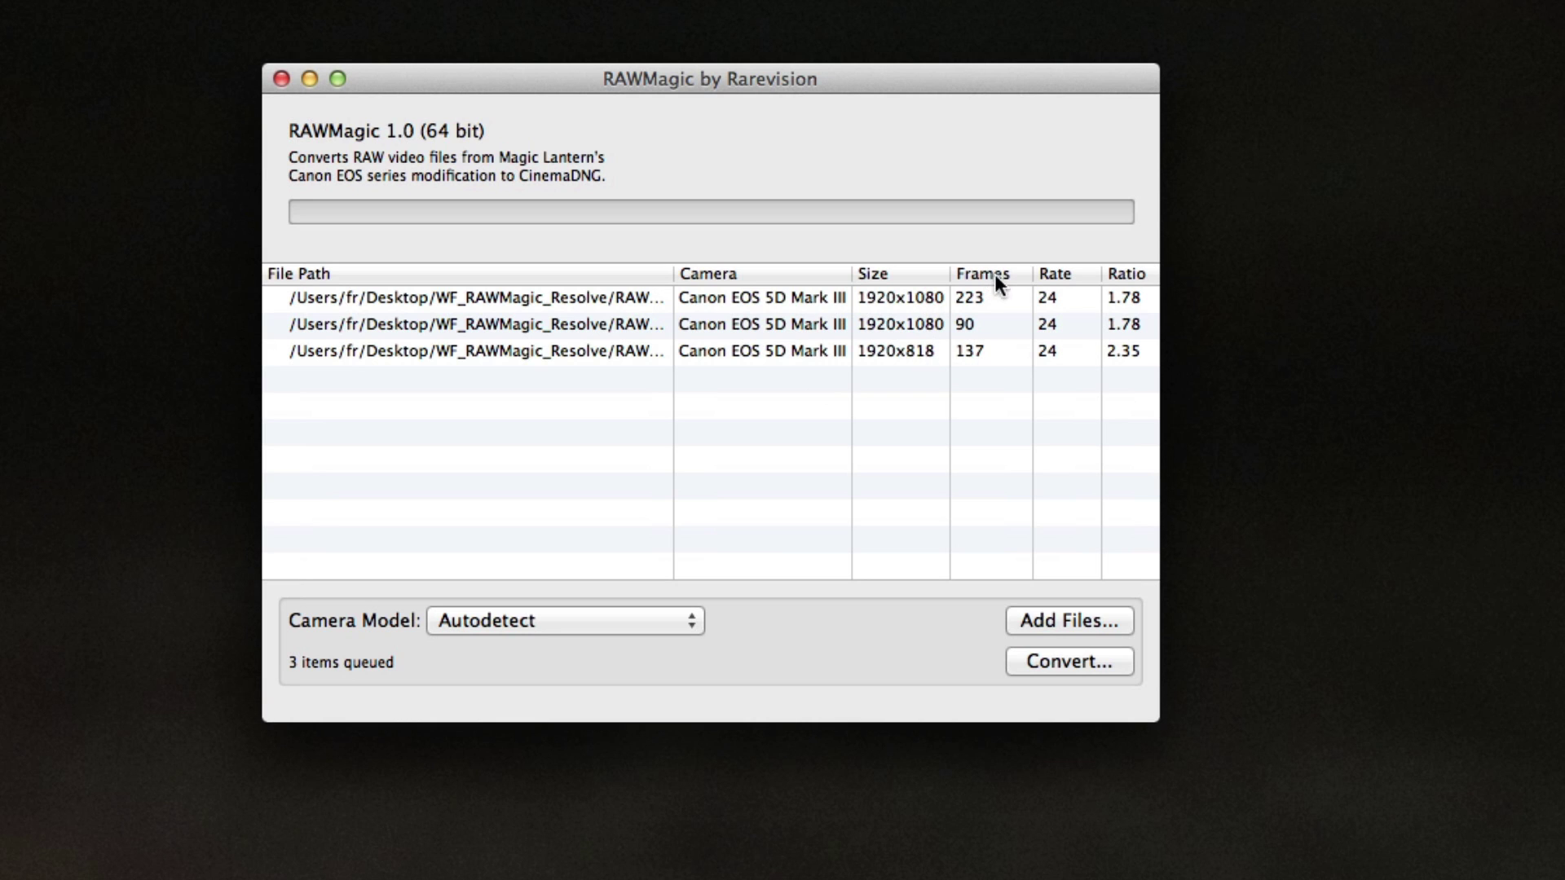
Convert the queued clips into the CinemaDNG folder of WF_RAWMagic_Resolve on the desktop, and quit RAWMagic when finished.
{"action": "left_click", "coordinate": [1091, 663]}
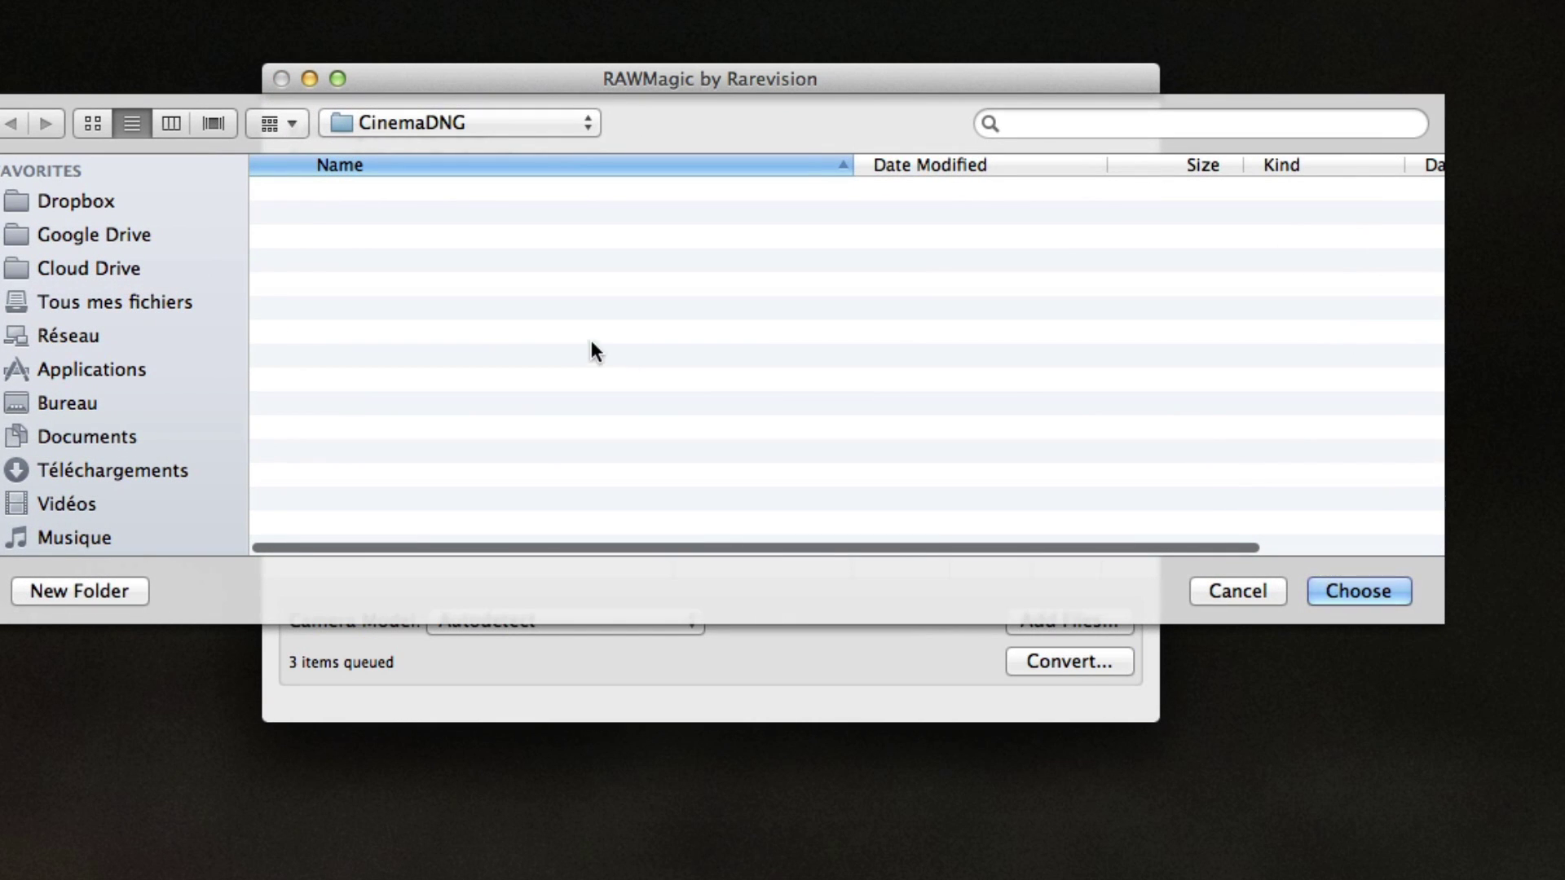
{"action": "left_click", "coordinate": [107, 403]}
{"action": "left_click", "coordinate": [365, 199]}
{"action": "double_click", "coordinate": [369, 196]}
{"action": "double_click", "coordinate": [380, 191]}
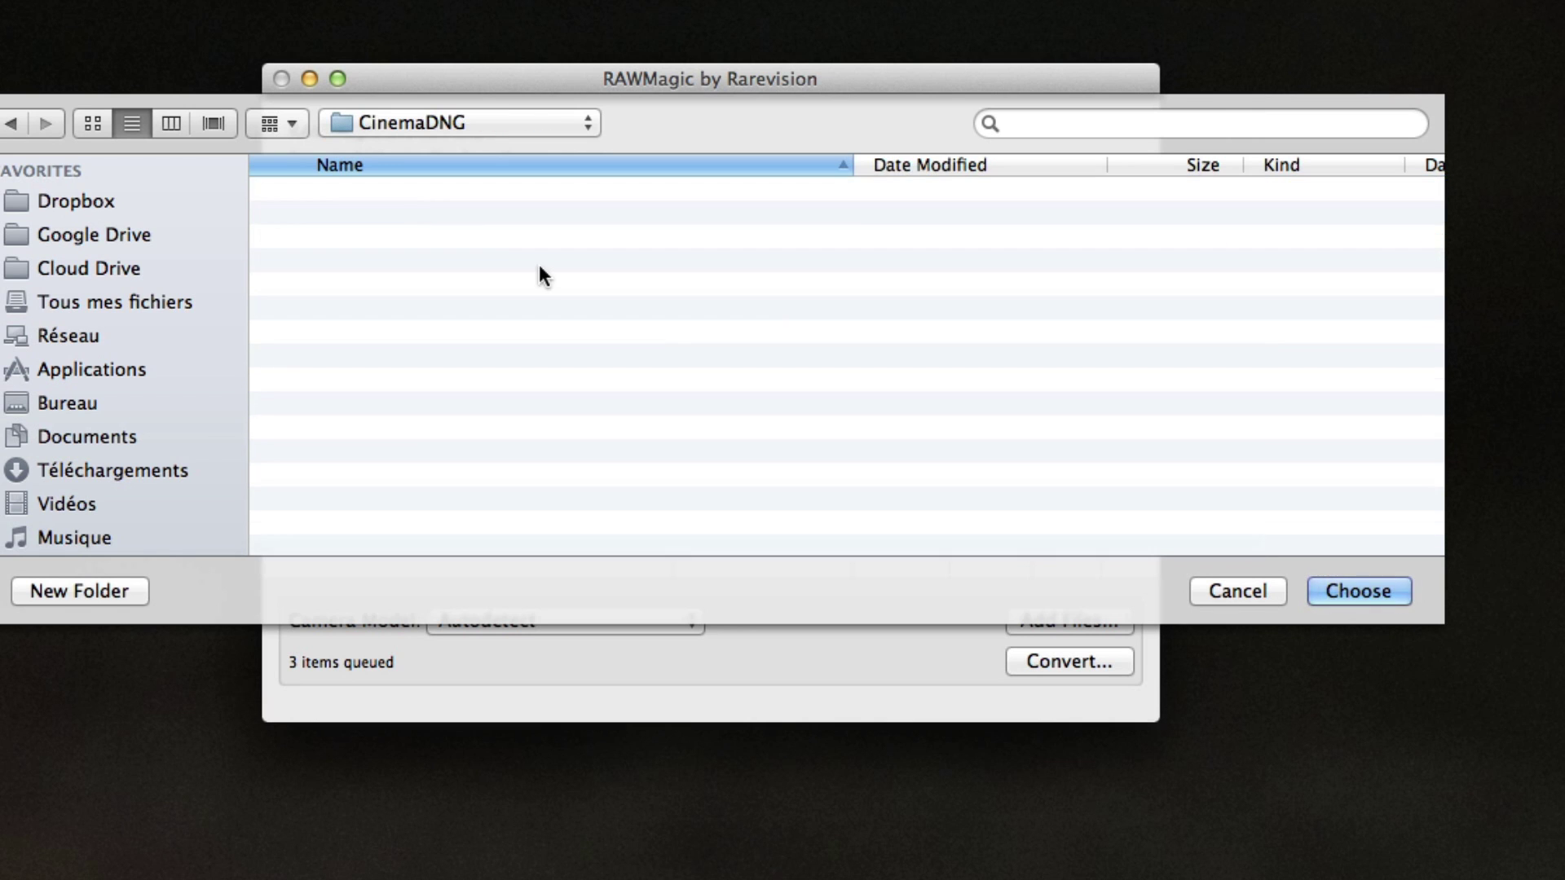
{"action": "left_click", "coordinate": [1355, 592]}
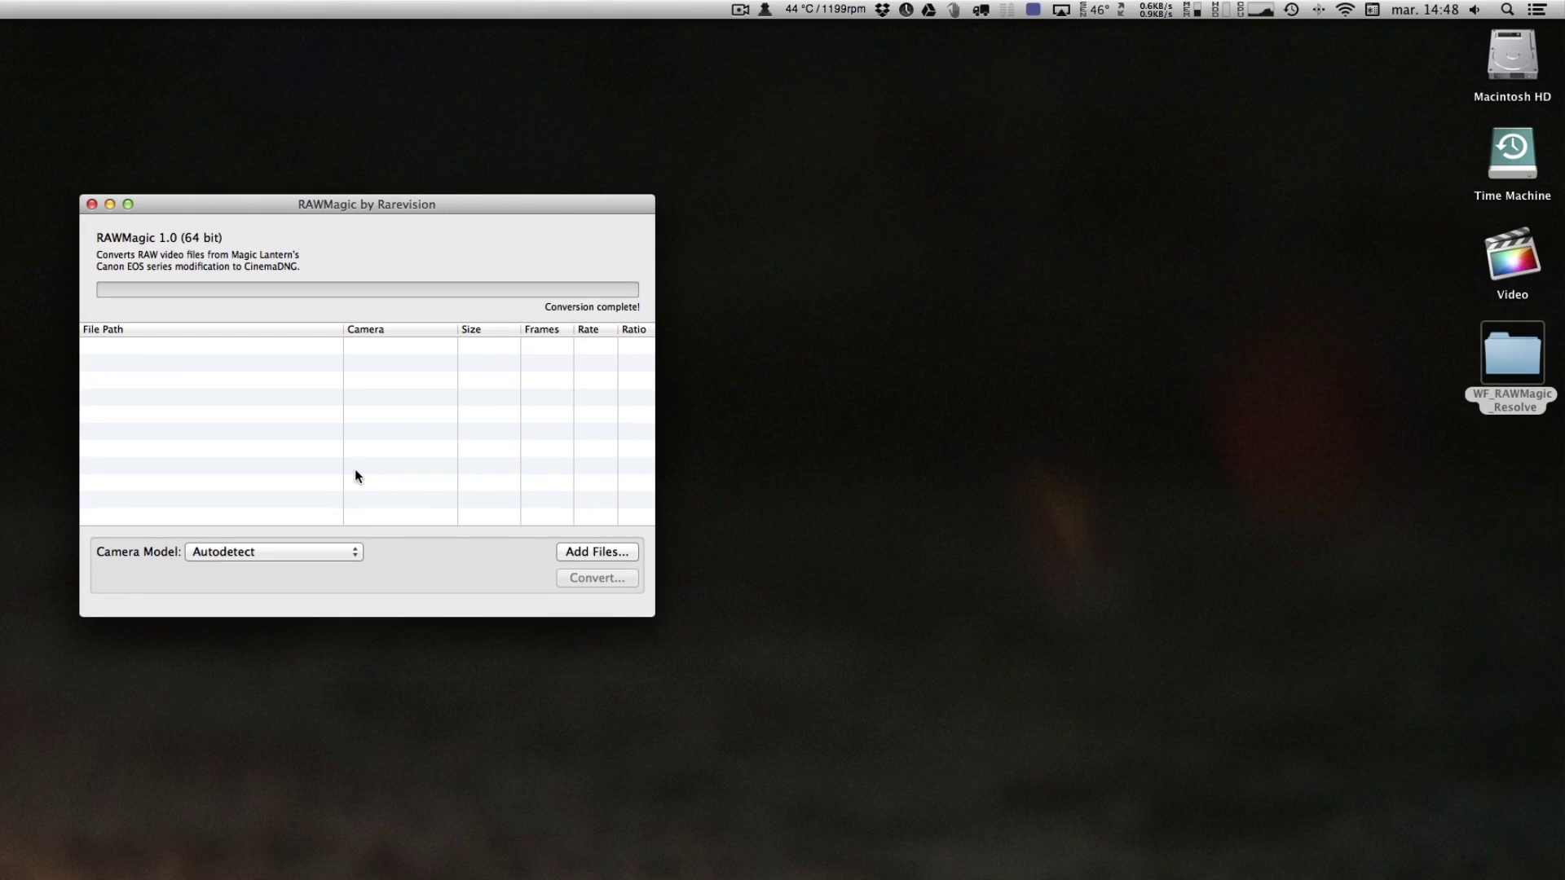
{"action": "key", "text": "super+q"}
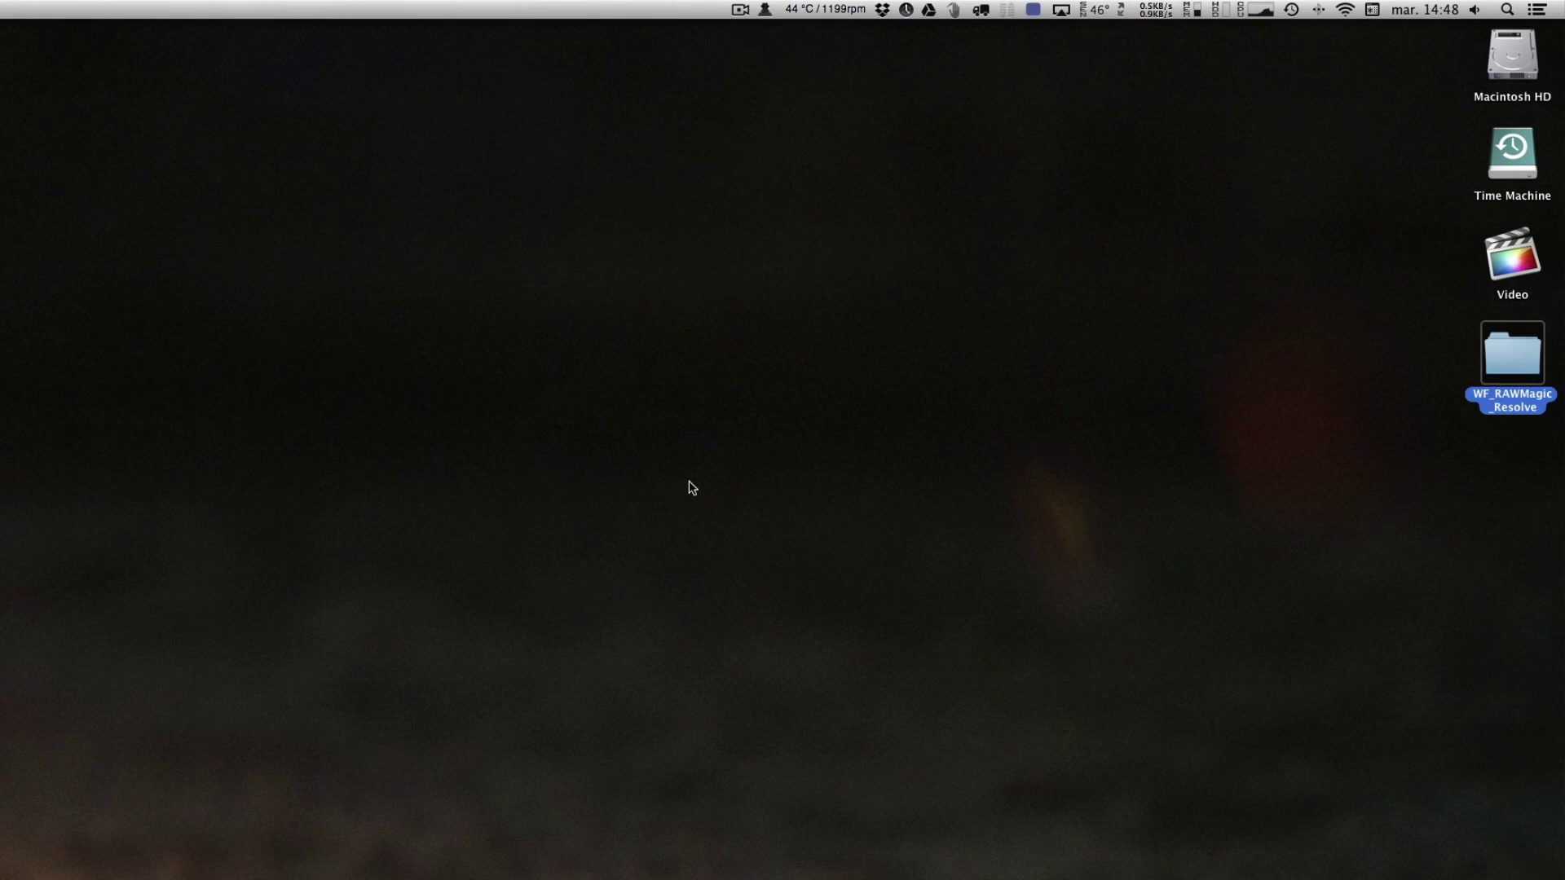
Inspect the converted DNG frames of M11-1850_C0000 in the CinemaDNG folder of WF_RAWMagic_Resolve, and close the window.
{"action": "key", "text": "super+o"}
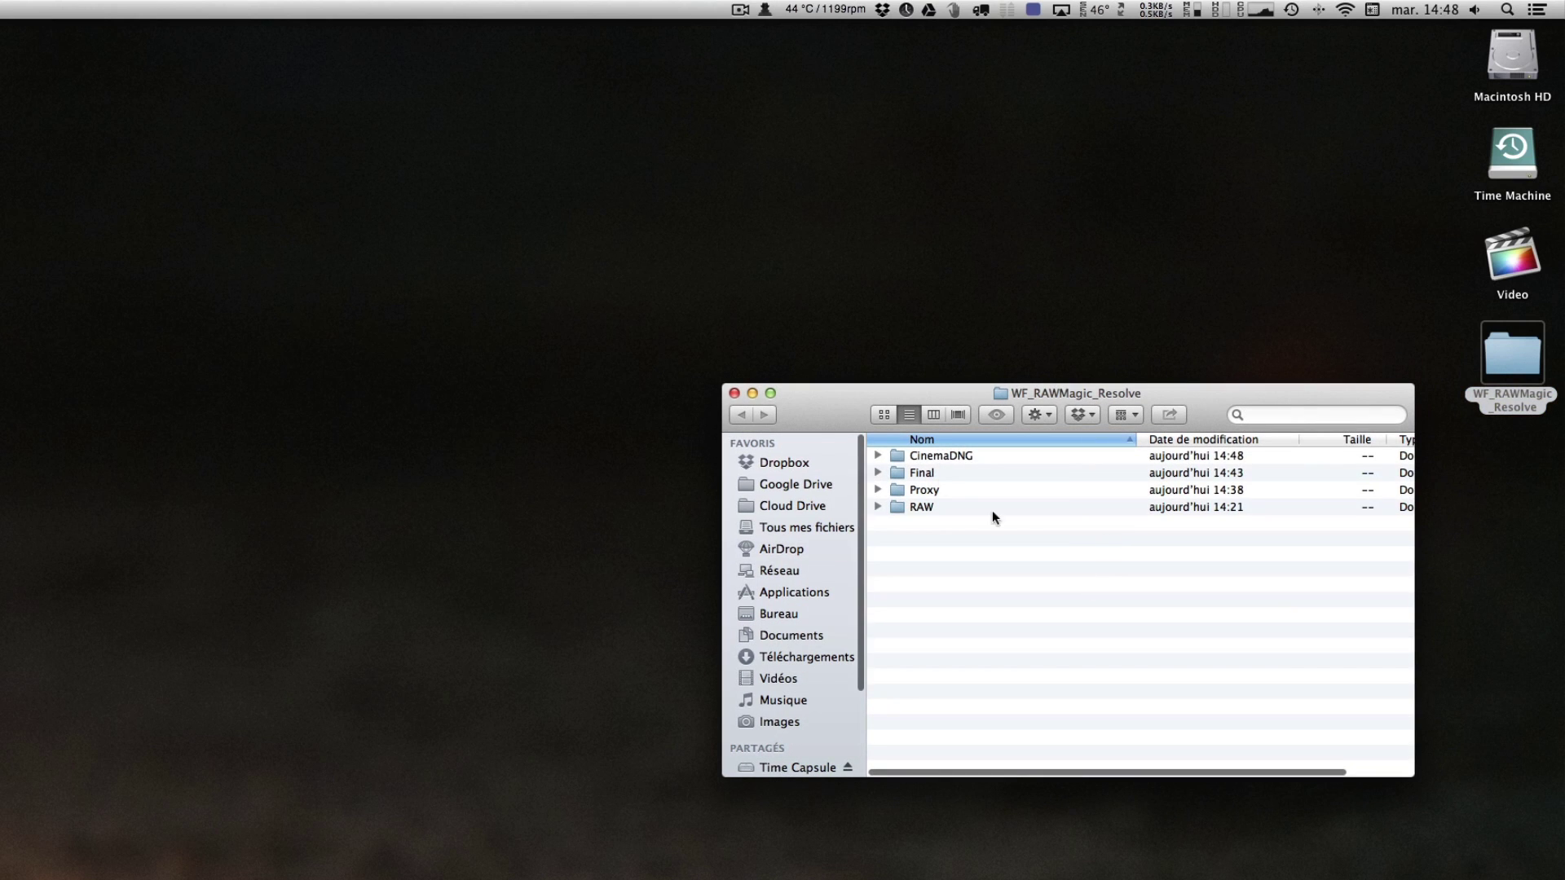
{"action": "double_click", "coordinate": [960, 457]}
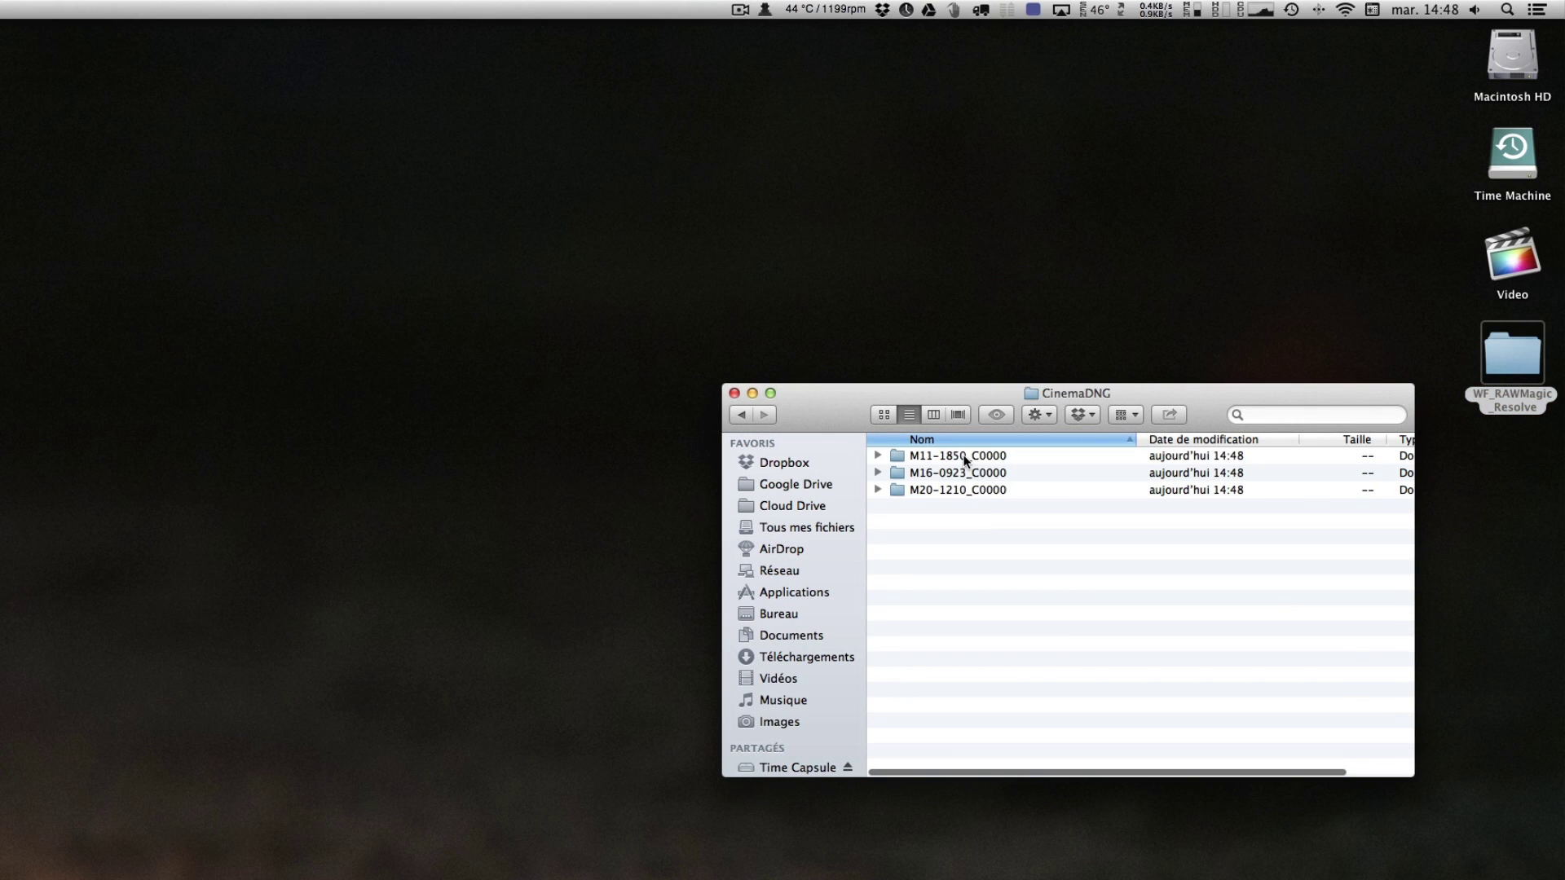
{"action": "left_click", "coordinate": [923, 459]}
{"action": "left_click", "coordinate": [879, 456]}
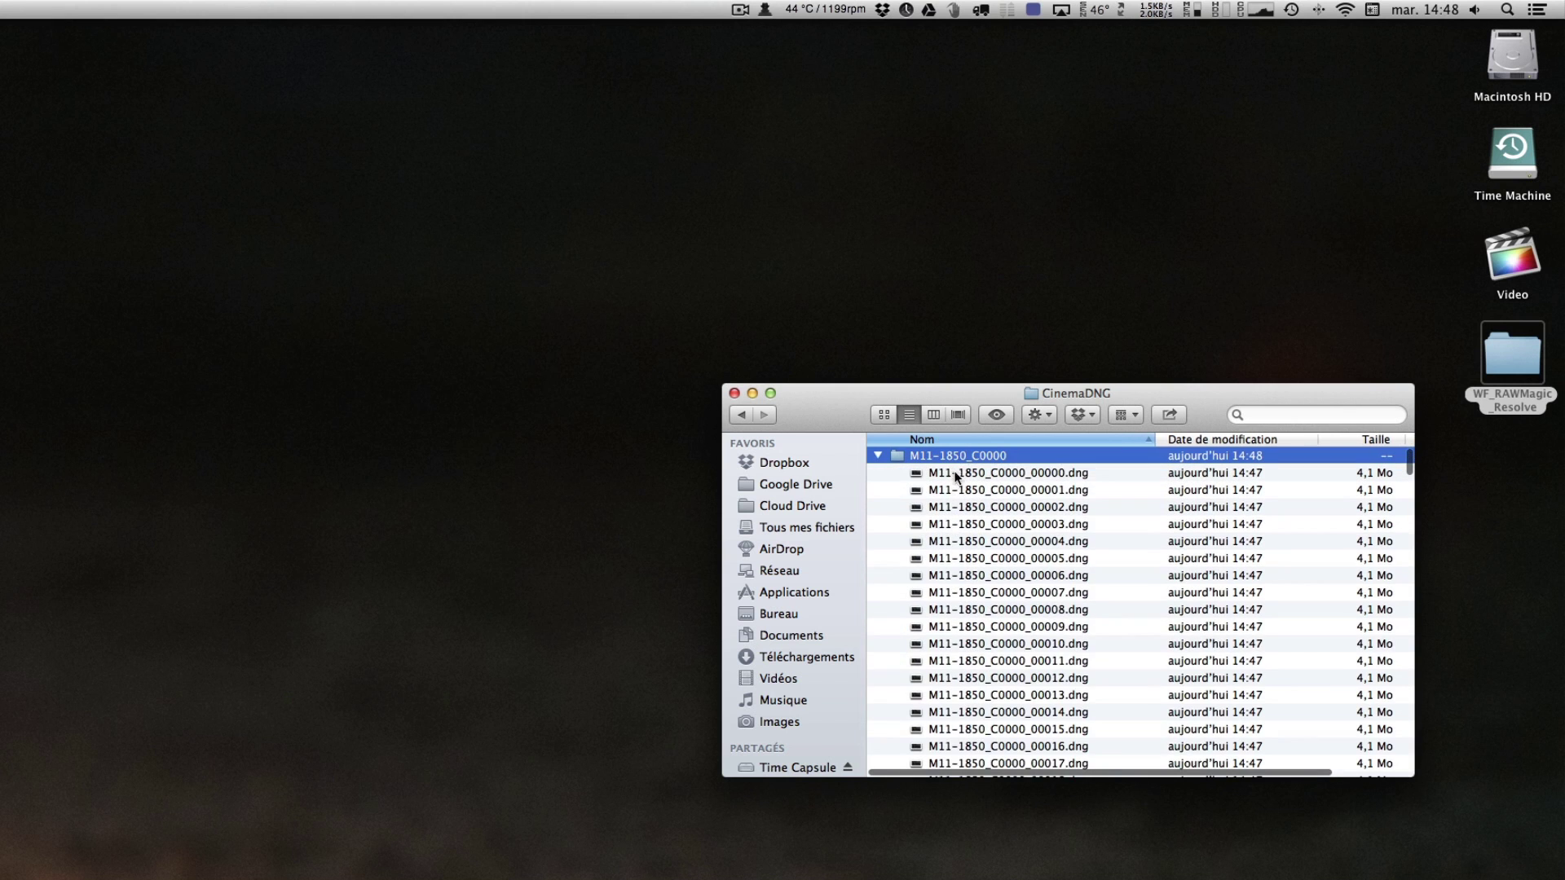
{"action": "left_click", "coordinate": [879, 456]}
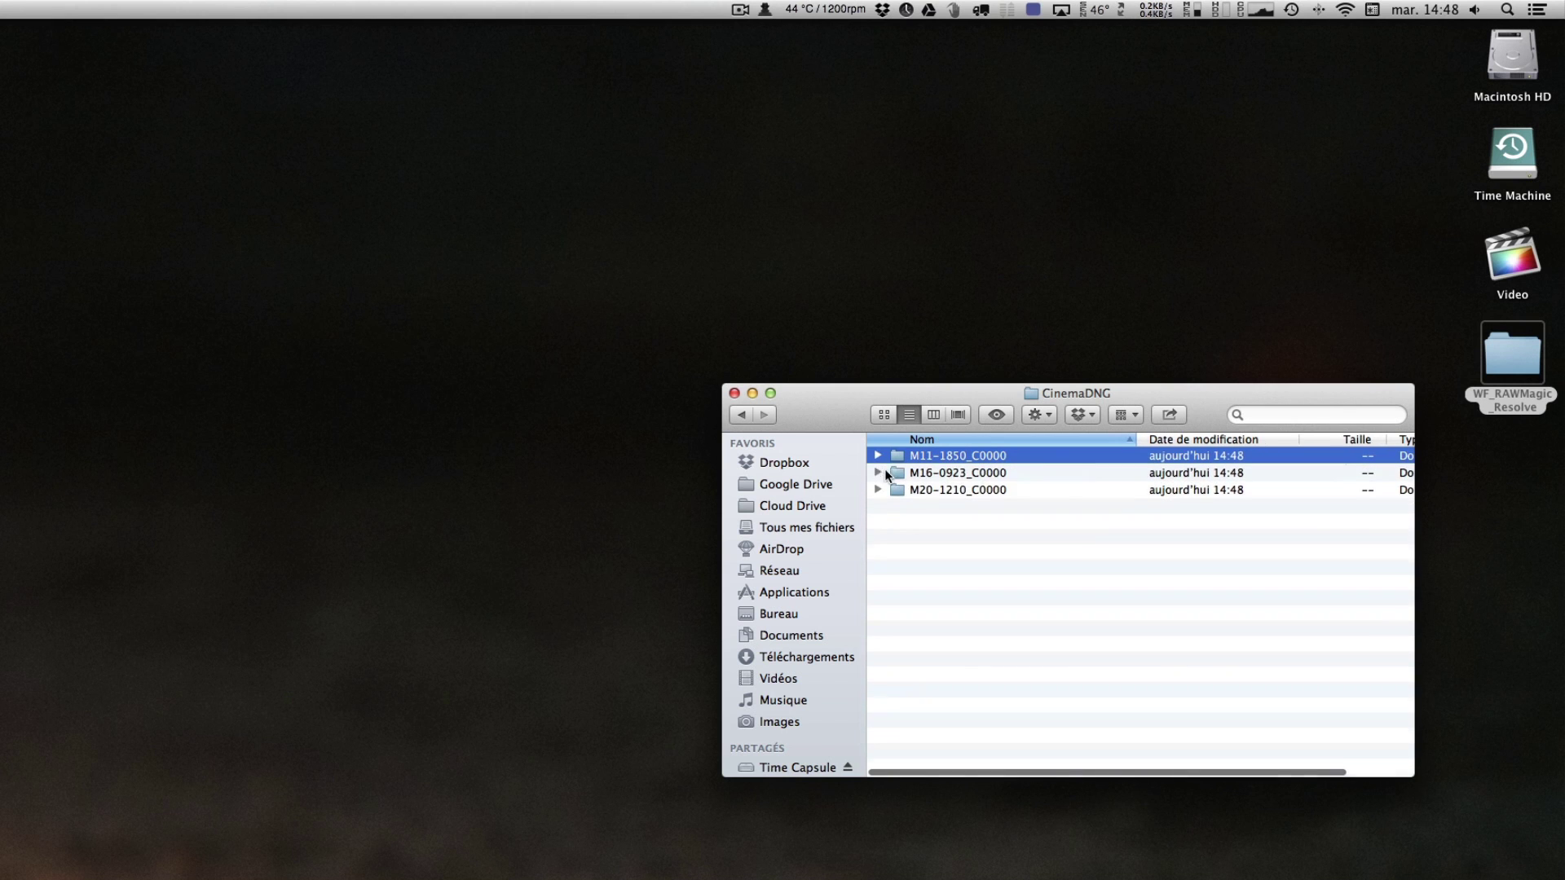
{"action": "left_click", "coordinate": [735, 393]}
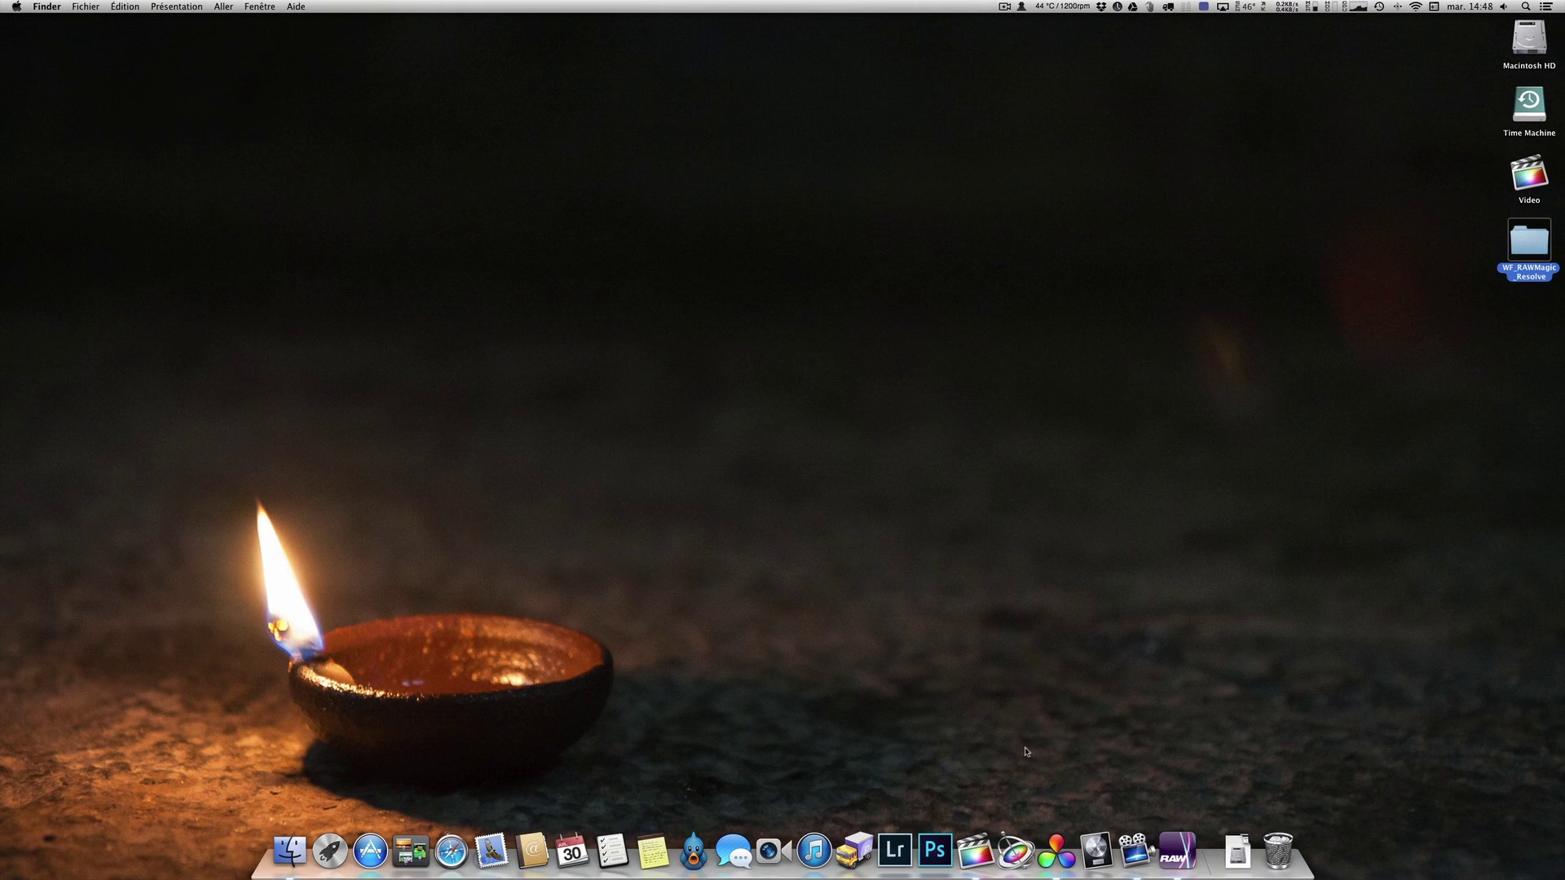
Switch to DaVinci Resolve, create a new project named RAWMagic WF and open it.
{"action": "left_click", "coordinate": [1056, 851]}
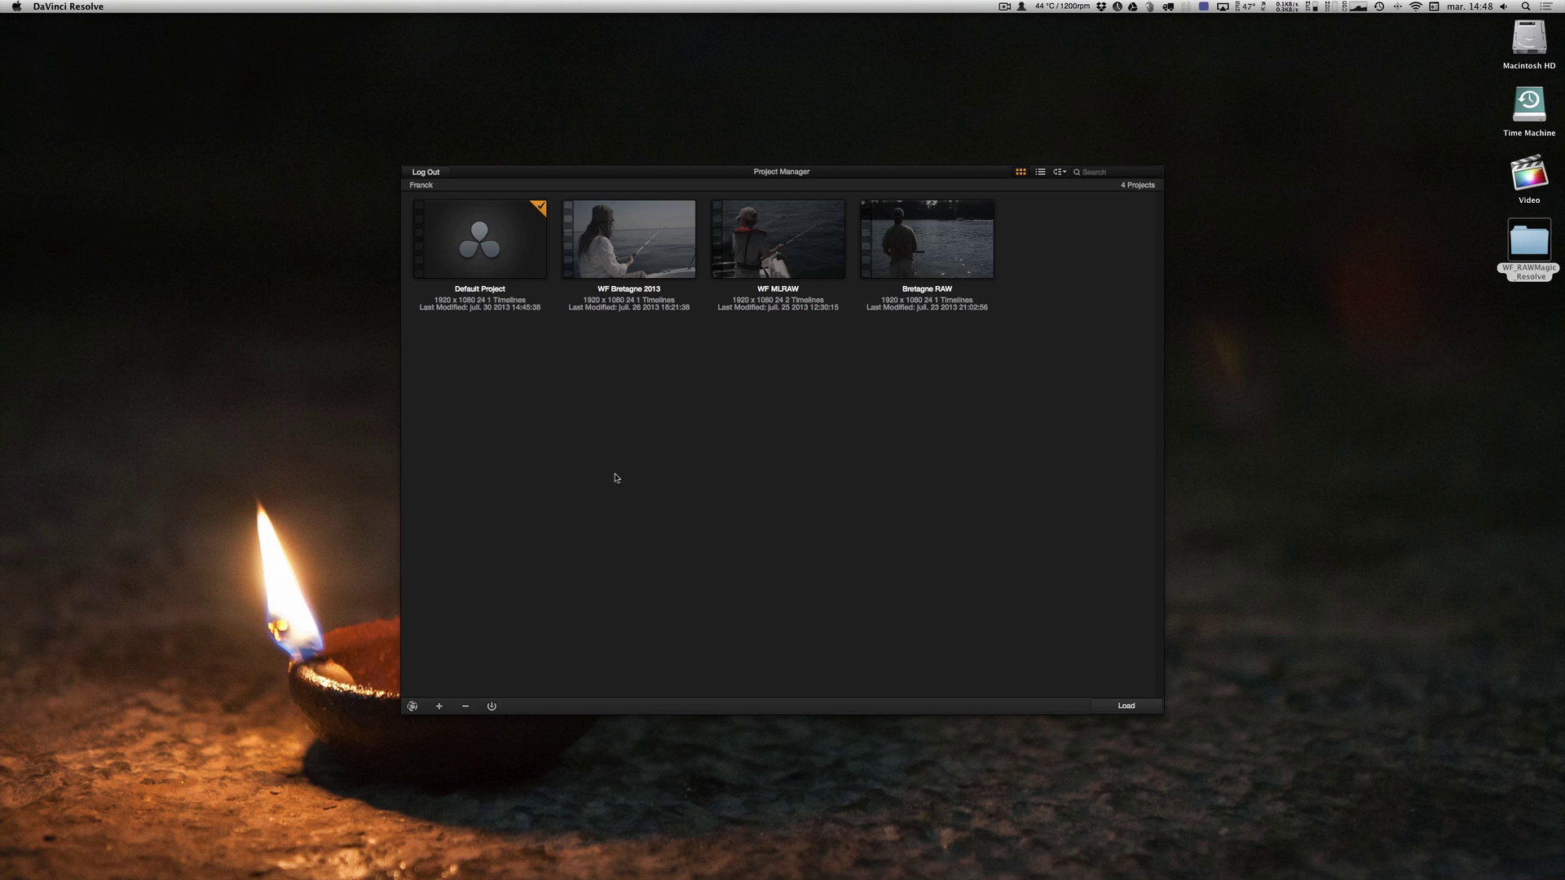
{"action": "left_click", "coordinate": [437, 707]}
{"action": "type", "text": "RAWMagic WF"}
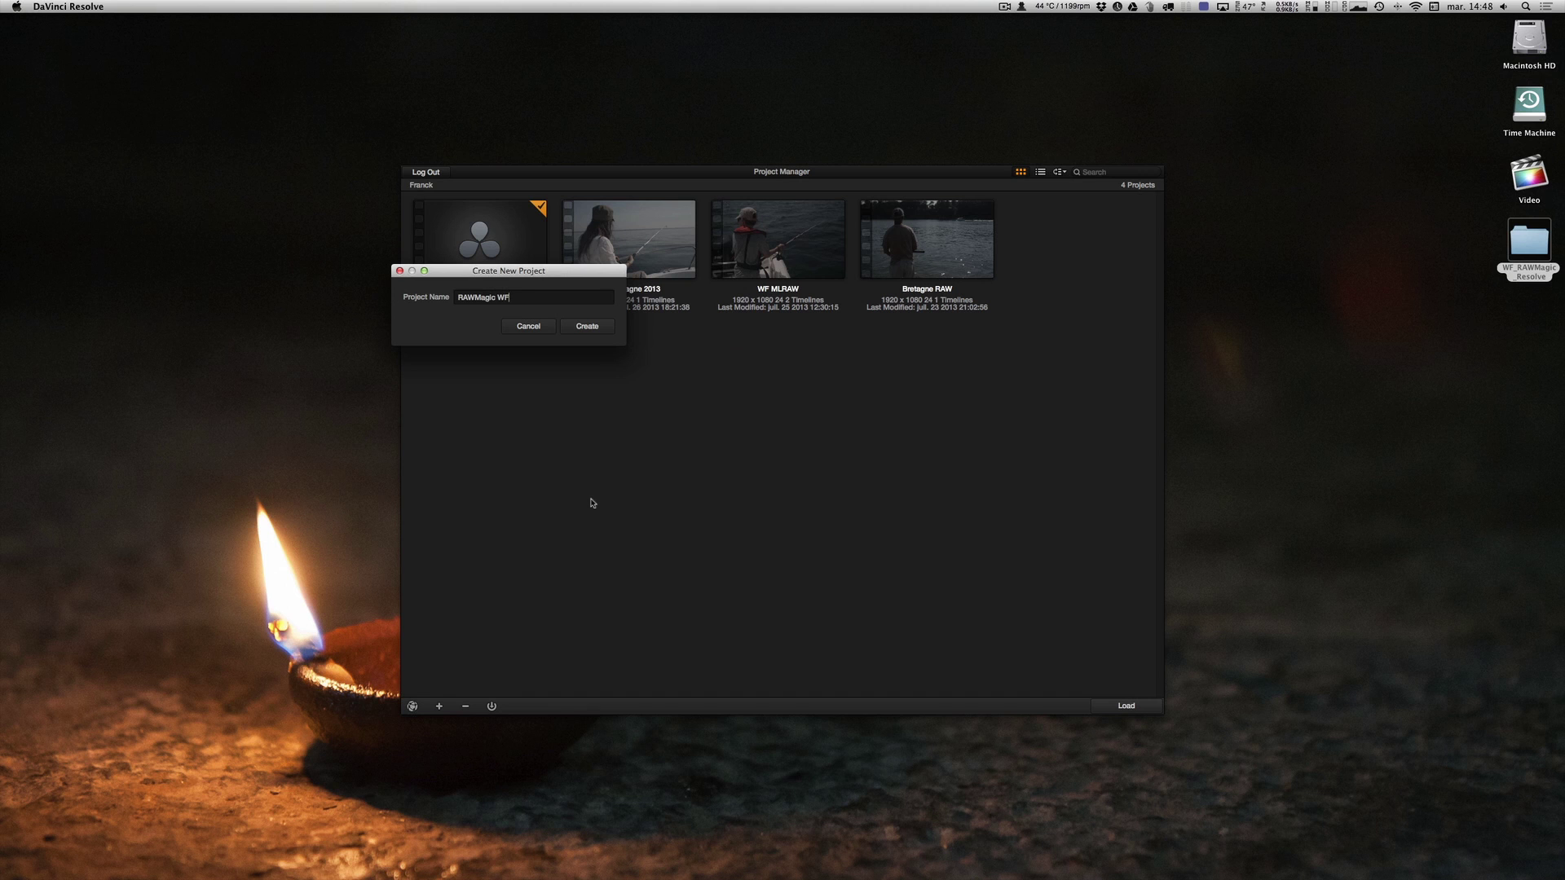
{"action": "left_click", "coordinate": [587, 326]}
{"action": "double_click", "coordinate": [510, 260]}
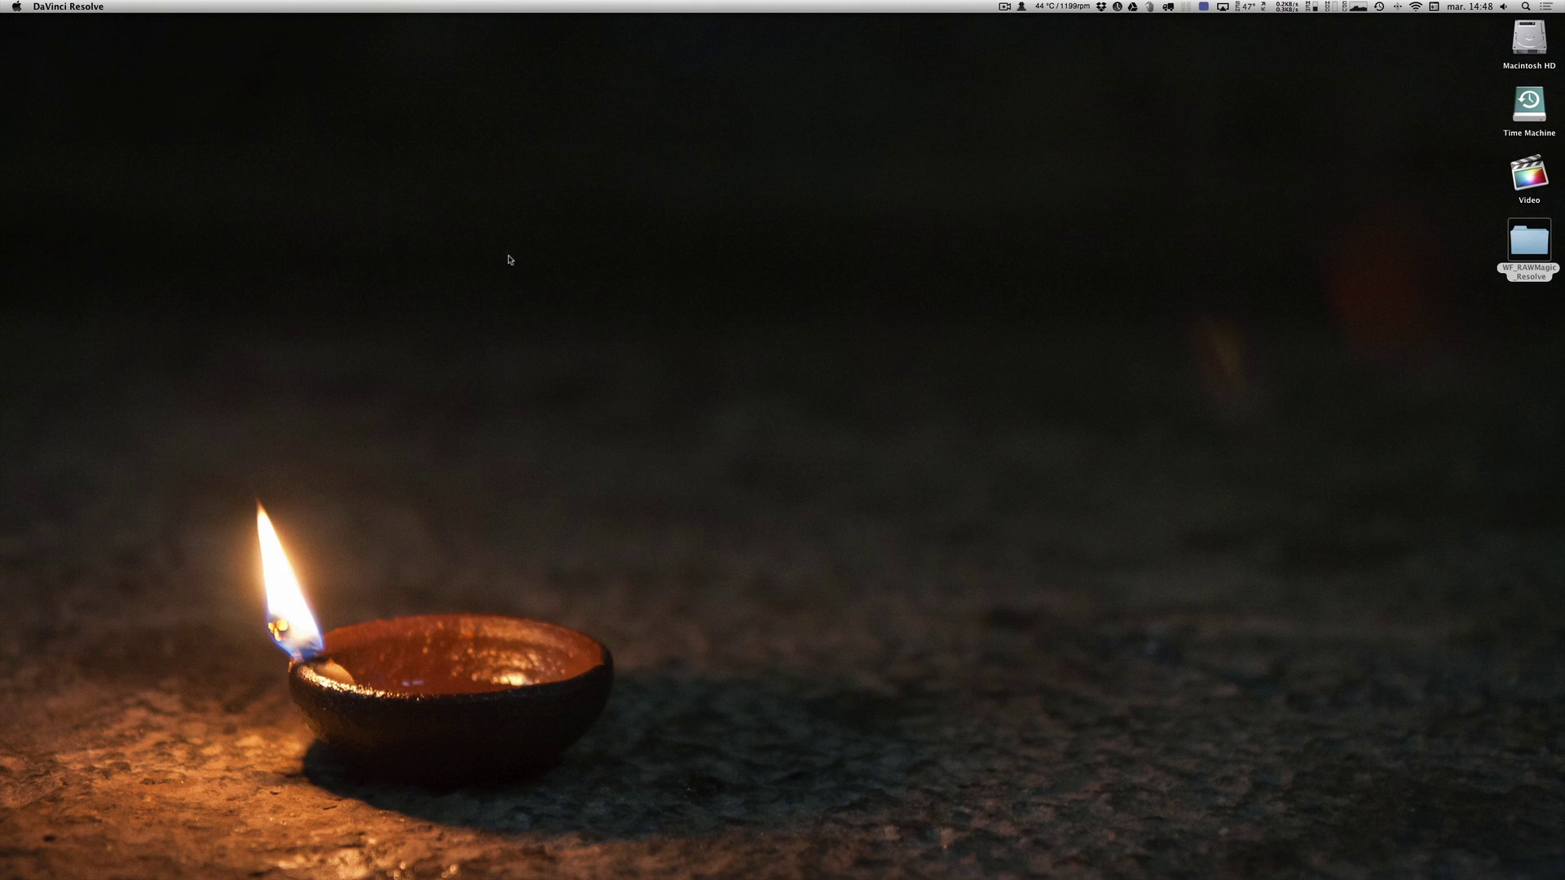
Browse the media library on Macintosh HD to the CinemaDNG folder inside WF_RAWMagic_Resolve on the desktop.
{"action": "left_click", "coordinate": [60, 48]}
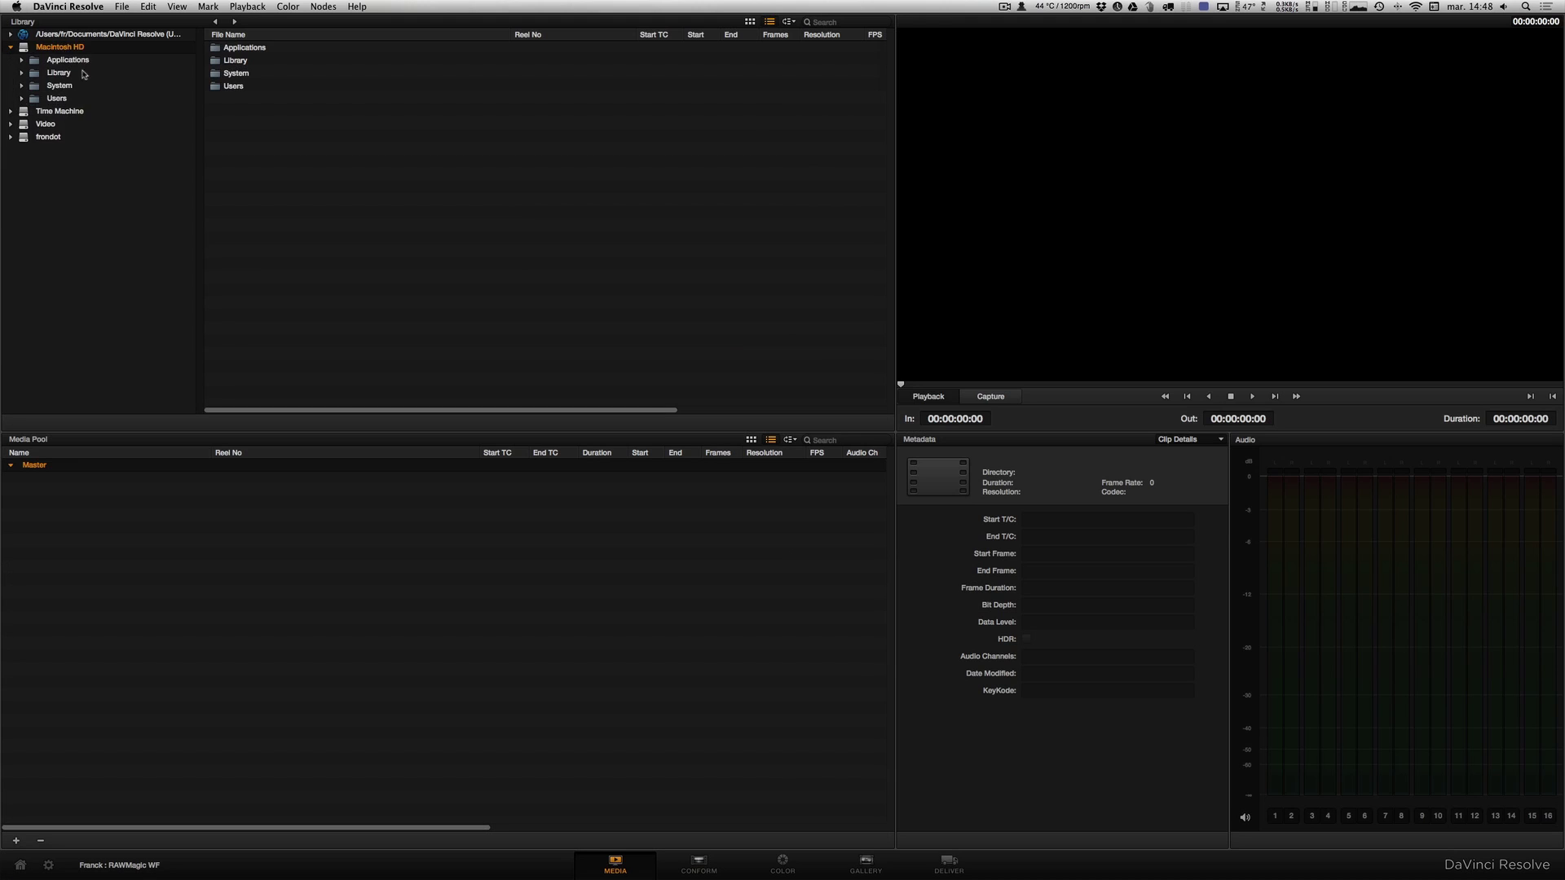
{"action": "left_click", "coordinate": [57, 98]}
{"action": "left_click", "coordinate": [61, 124]}
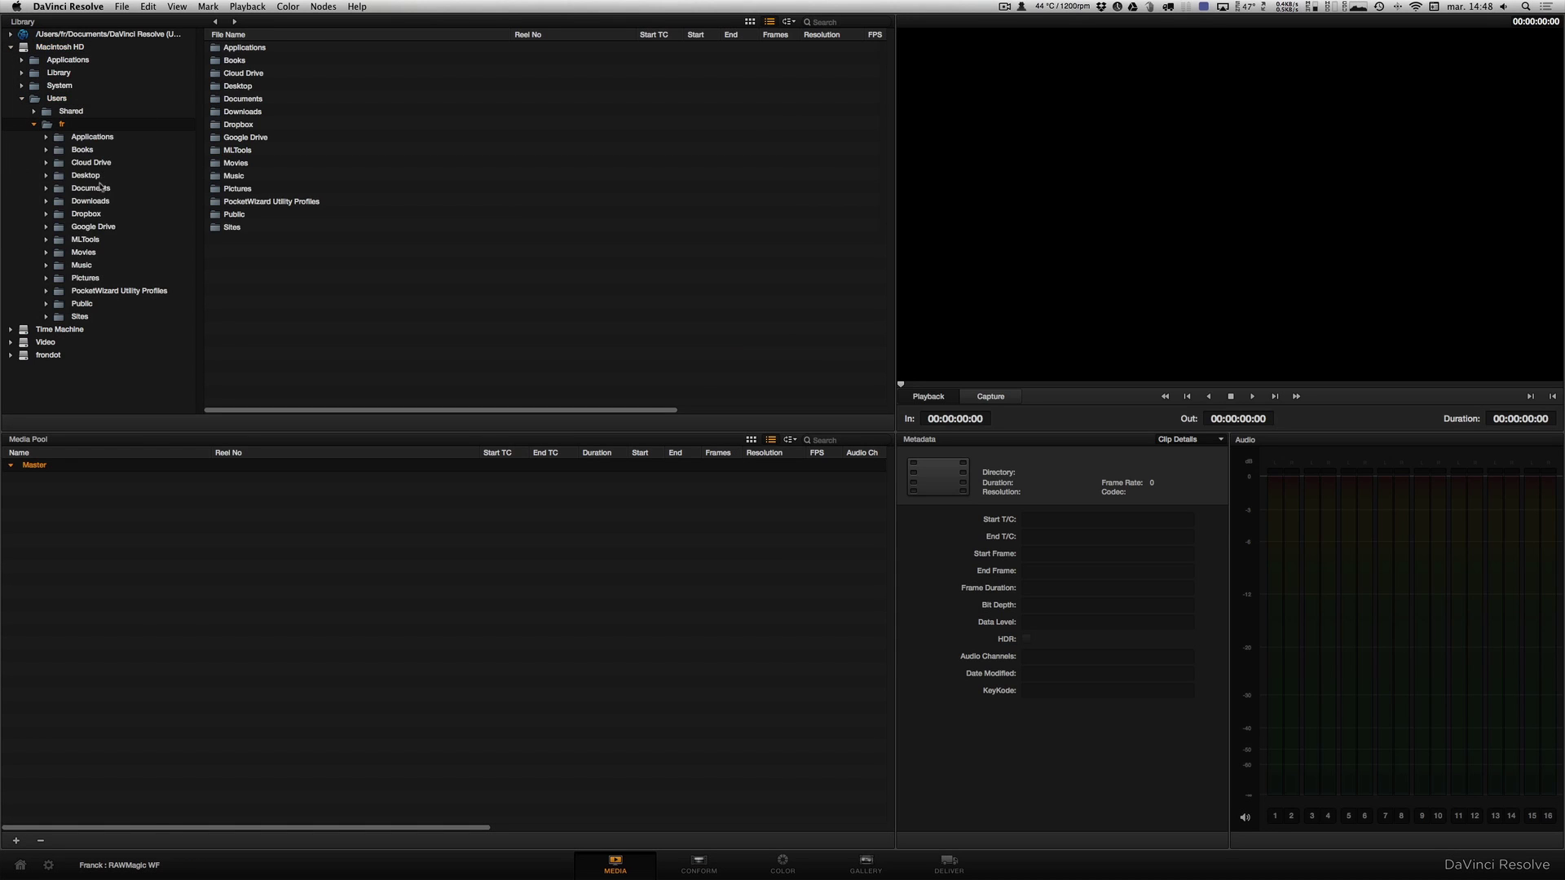
{"action": "left_click", "coordinate": [102, 177]}
{"action": "double_click", "coordinate": [263, 49]}
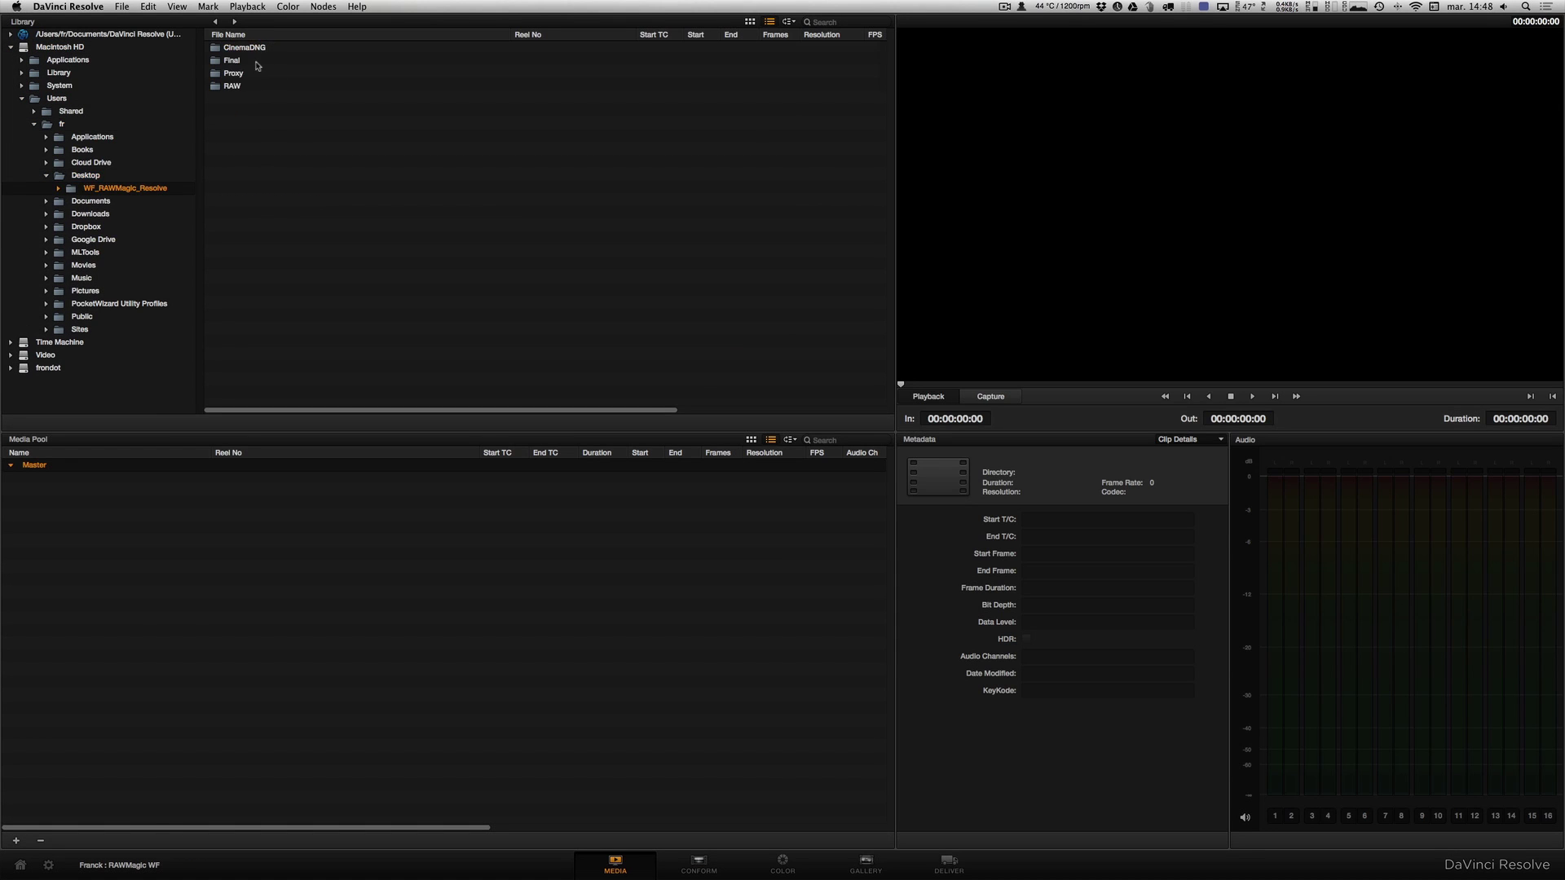
{"action": "double_click", "coordinate": [276, 51]}
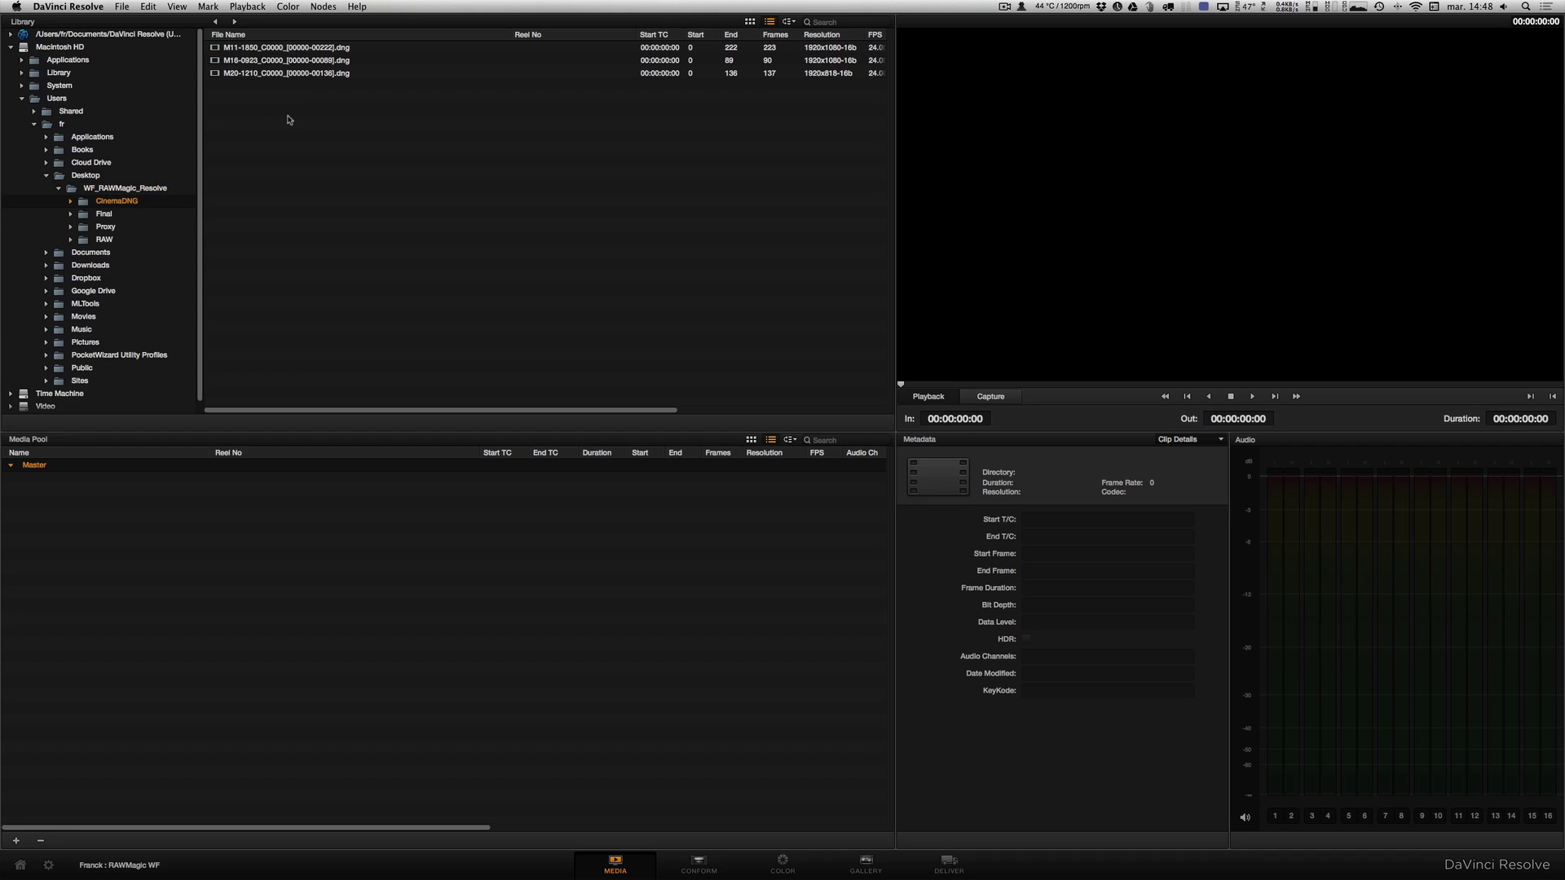
Preview the M16-0923_C0000 DNG clip by playing it in the viewer.
{"action": "left_click", "coordinate": [298, 51]}
{"action": "left_click", "coordinate": [313, 60]}
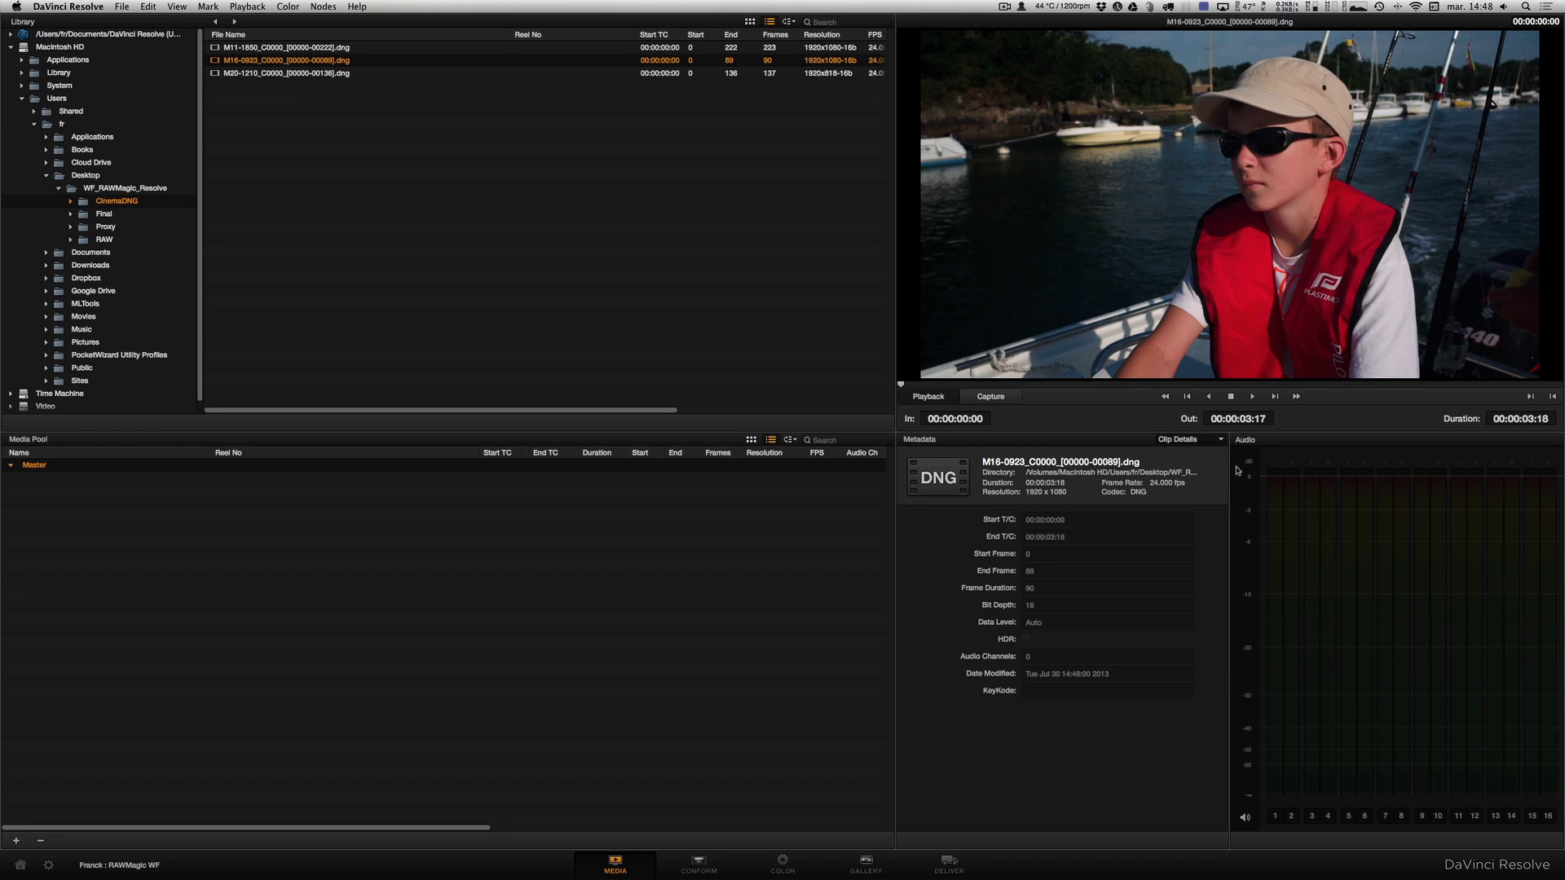
{"action": "left_click", "coordinate": [1254, 397]}
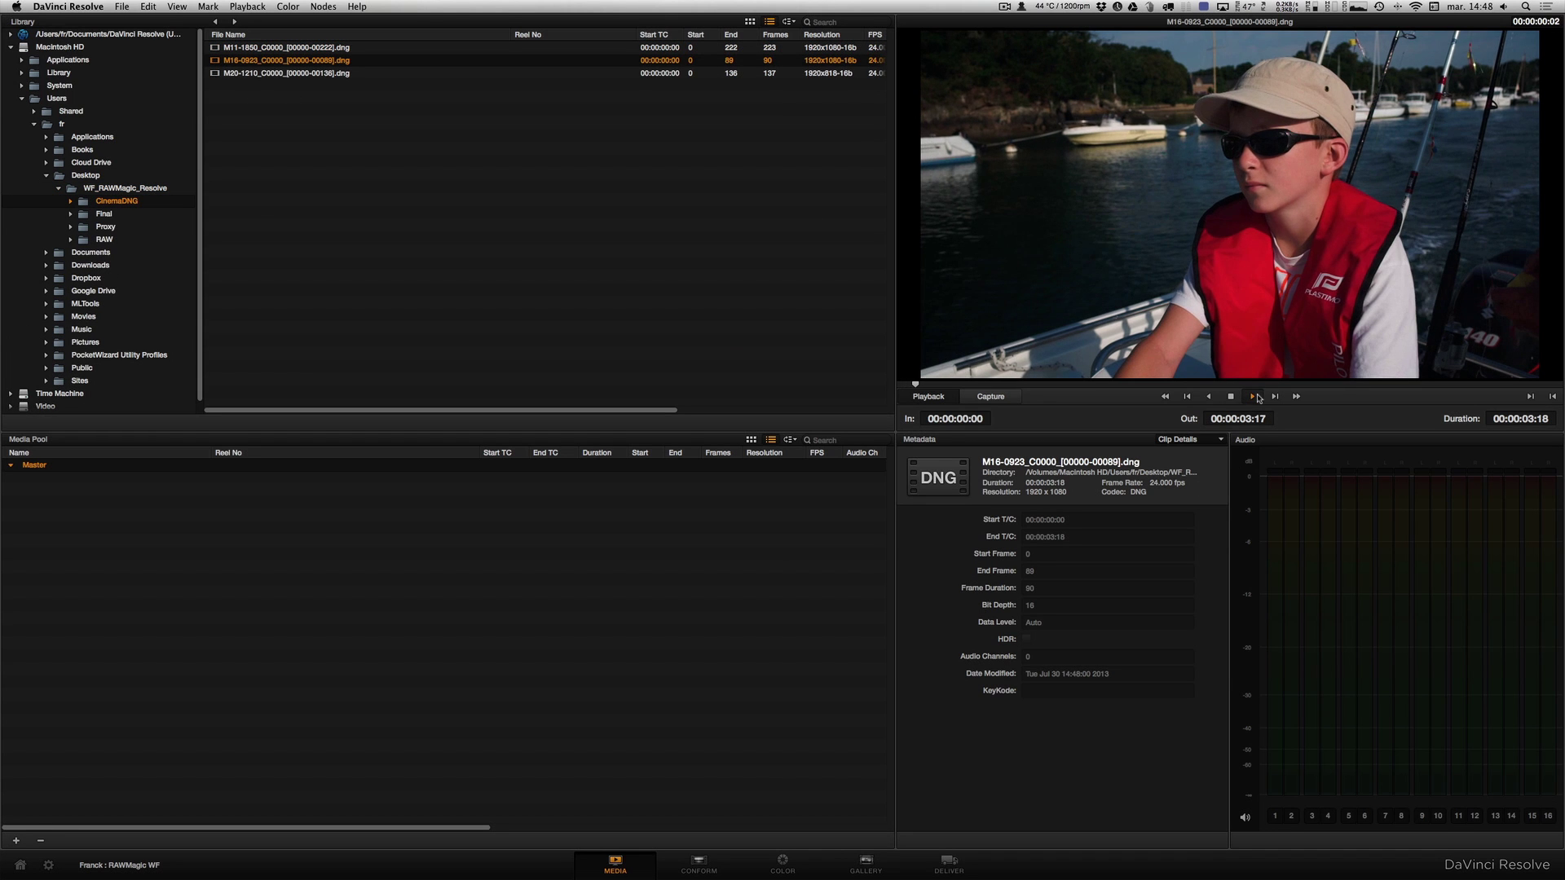
Add all three DNG clips from the CinemaDNG folder to the media pool's Master bin.
{"action": "left_click", "coordinate": [413, 159]}
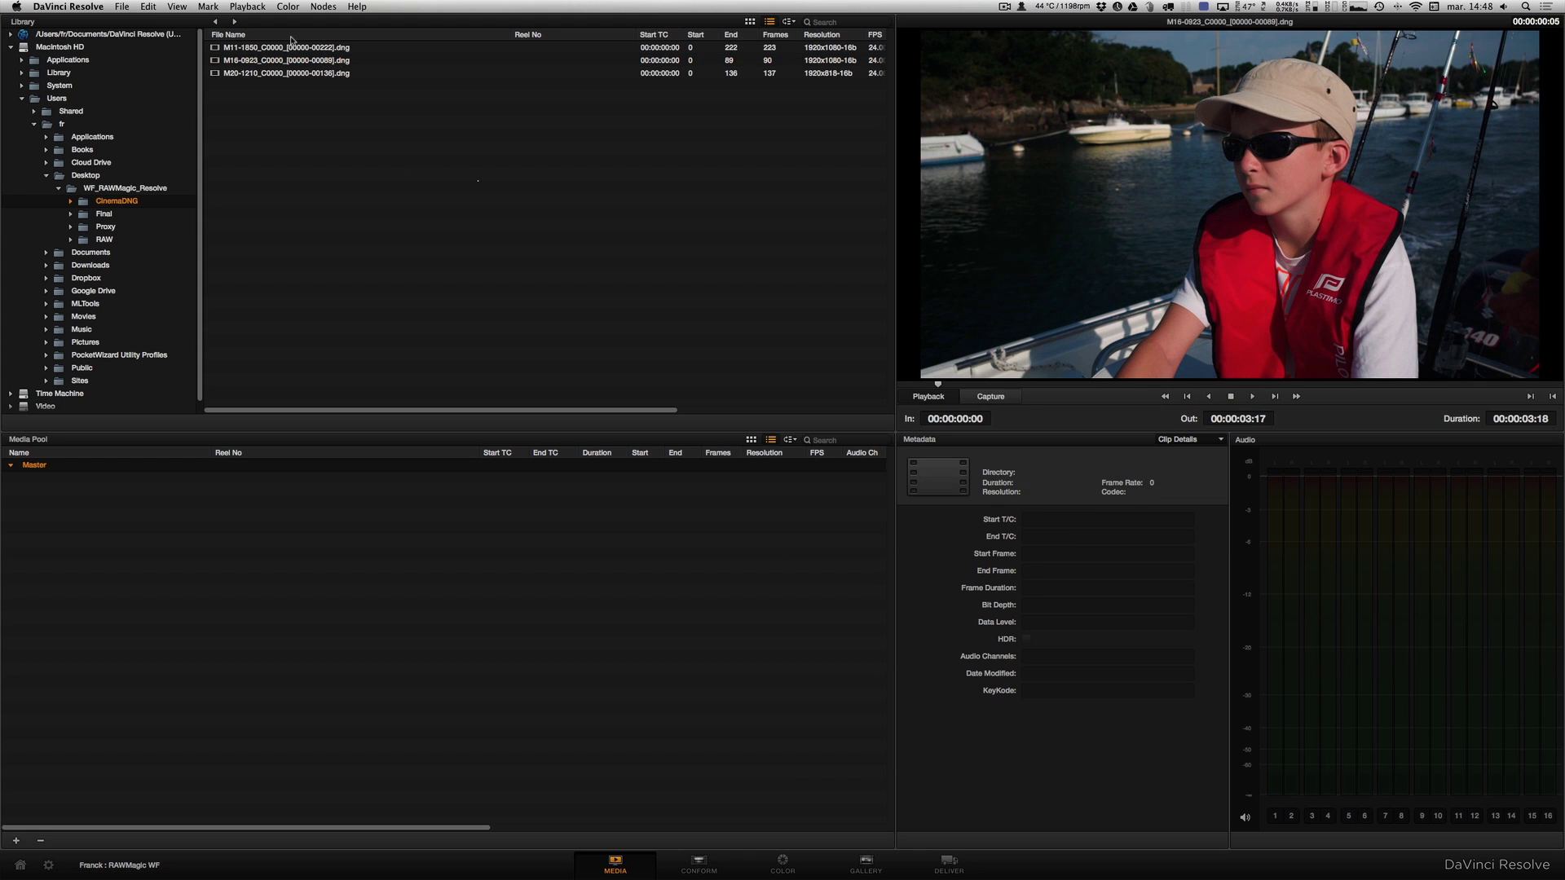
{"action": "left_click_drag", "start_coordinate": [335, 98], "coordinate": [309, 566]}
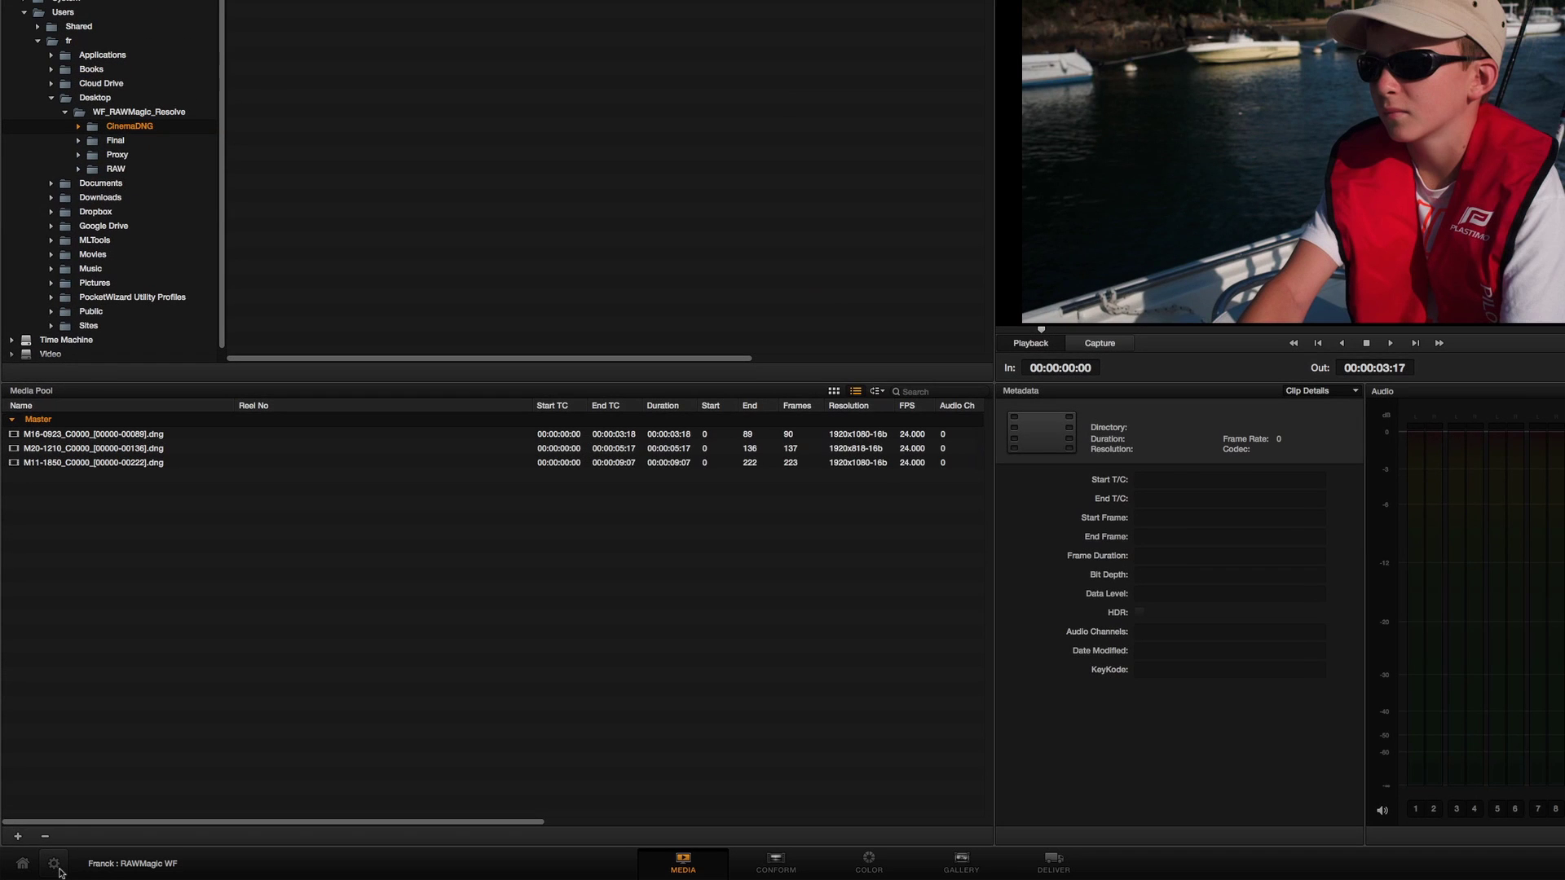
Enable assisting with reel names in the conform options of the master project settings.
{"action": "left_click", "coordinate": [53, 865]}
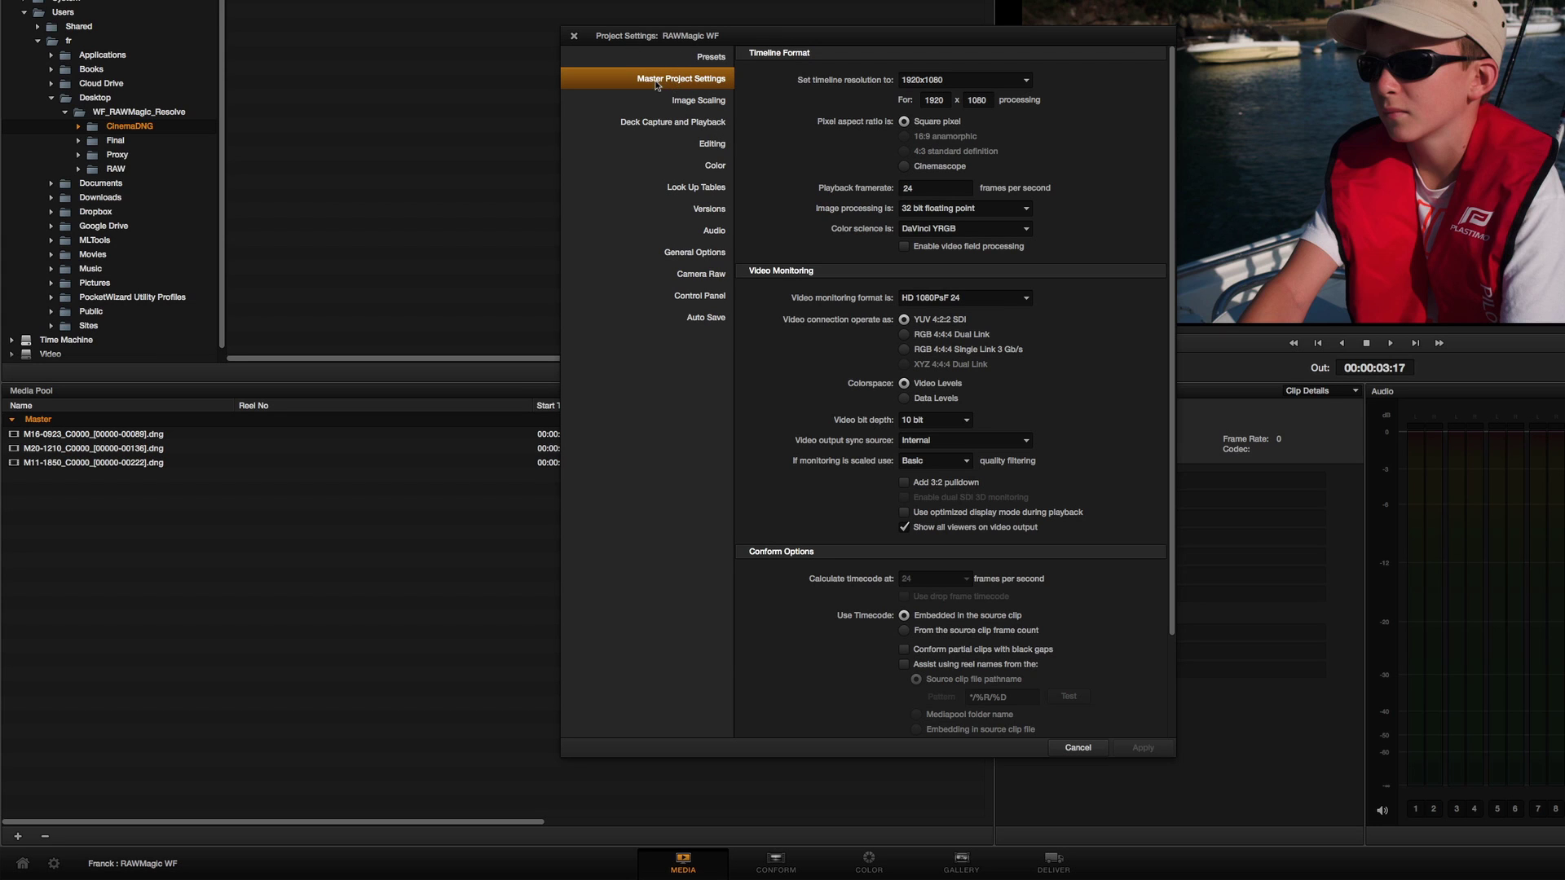
{"action": "scroll", "coordinate": [879, 463], "scroll_direction": "down", "scroll_amount": 3}
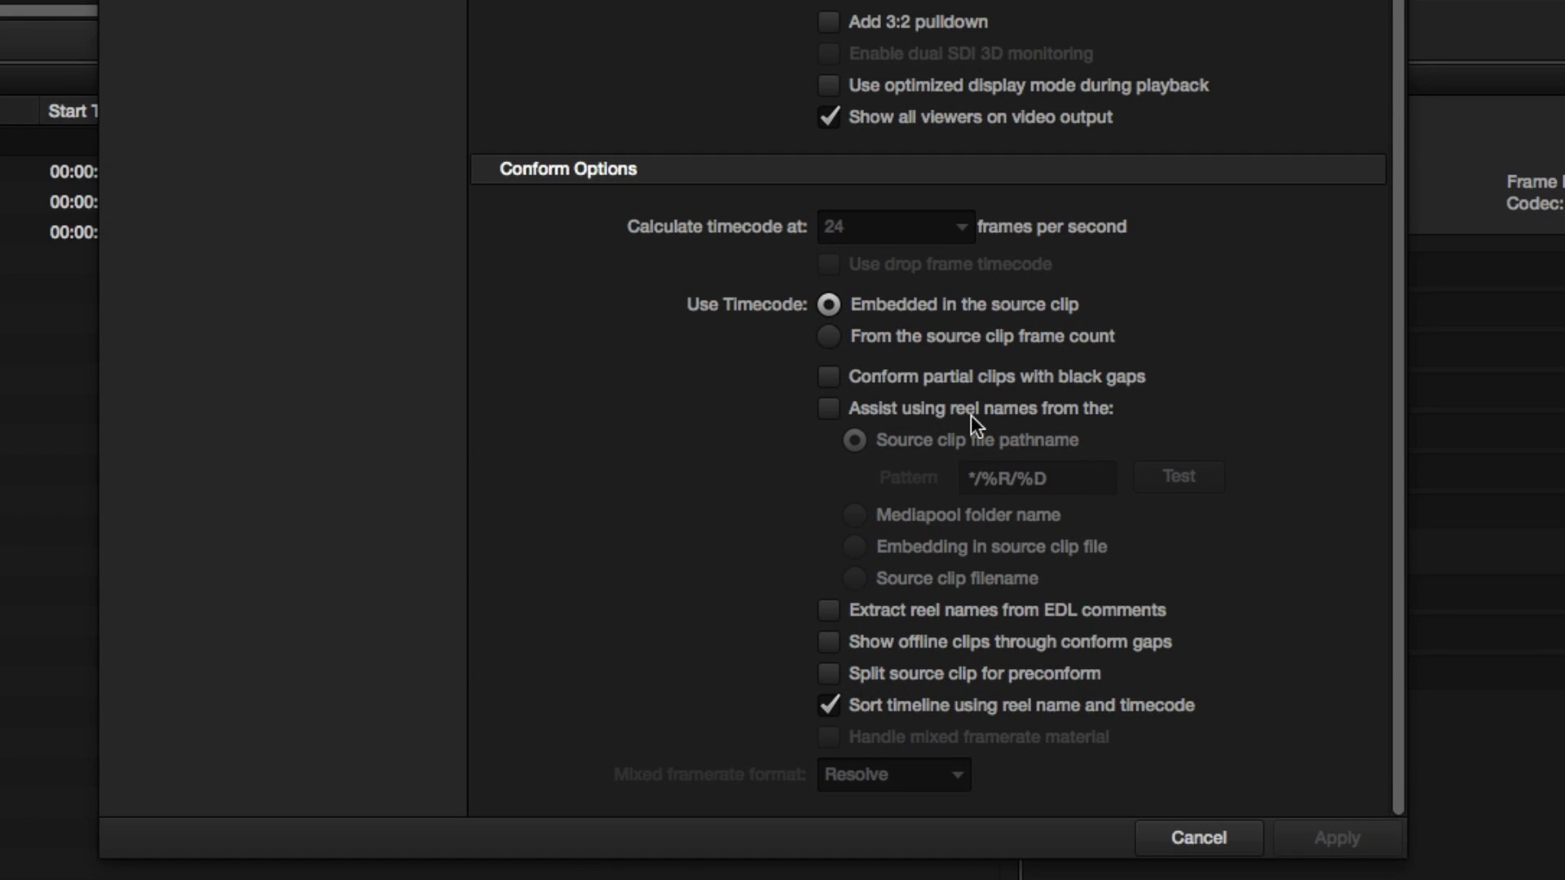
{"action": "left_click", "coordinate": [829, 408]}
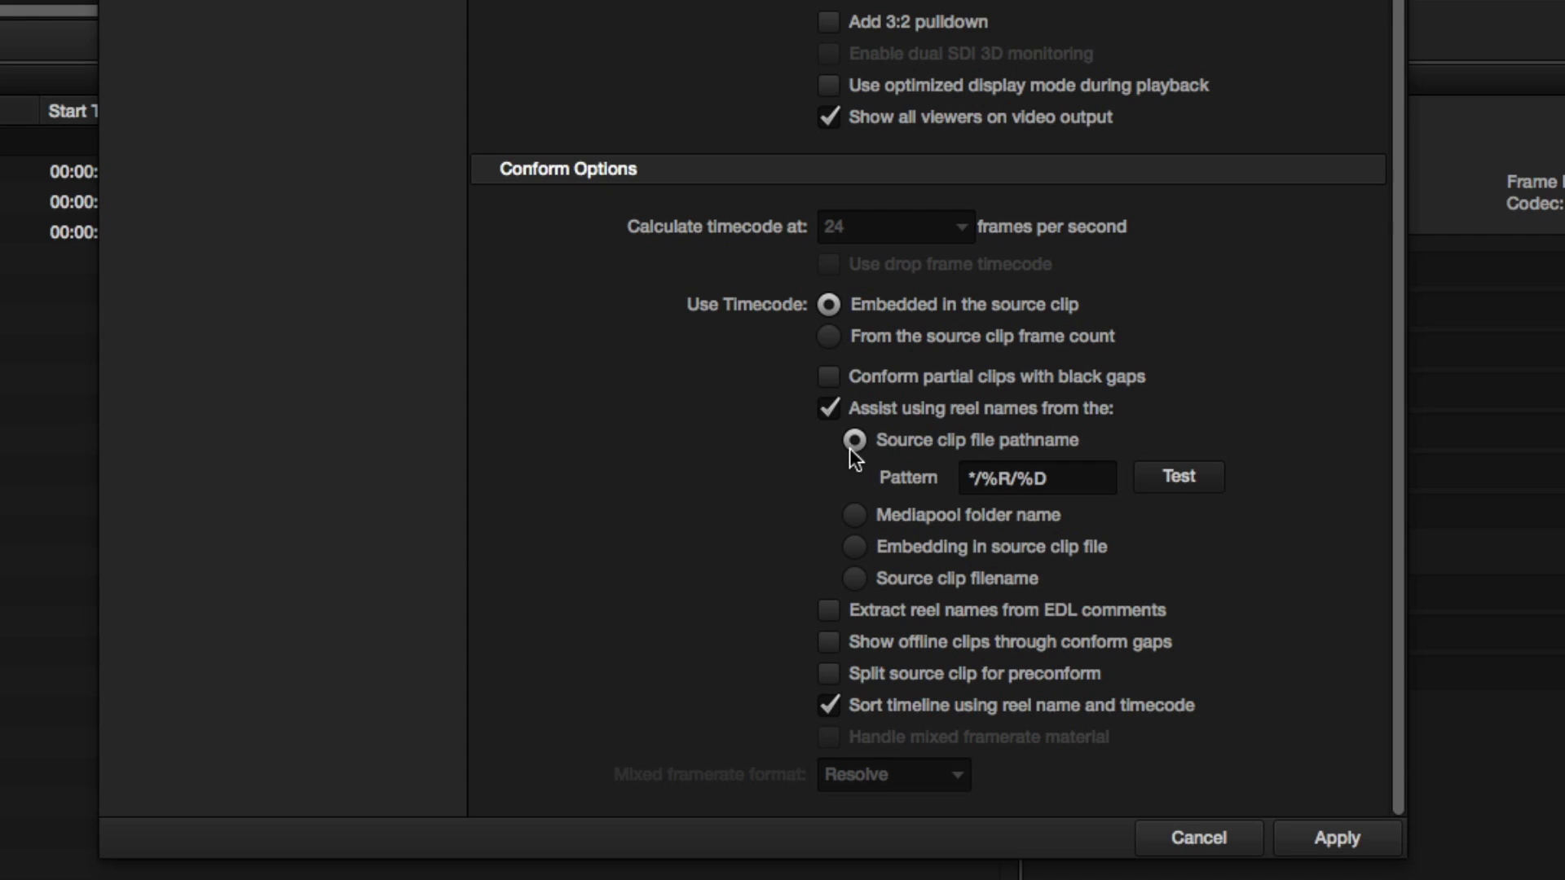
Set the source clip pathname pattern for reel names to */M%R_* and apply the project settings.
{"action": "left_click", "coordinate": [1093, 479]}
{"action": "key", "text": "BackSpace"}
{"action": "key", "text": "BackSpace"}
{"action": "key", "text": "BackSpace"}
{"action": "key", "text": "Left"}
{"action": "key", "text": "Left"}
{"action": "key", "text": "Left"}
{"action": "key", "text": "Right"}
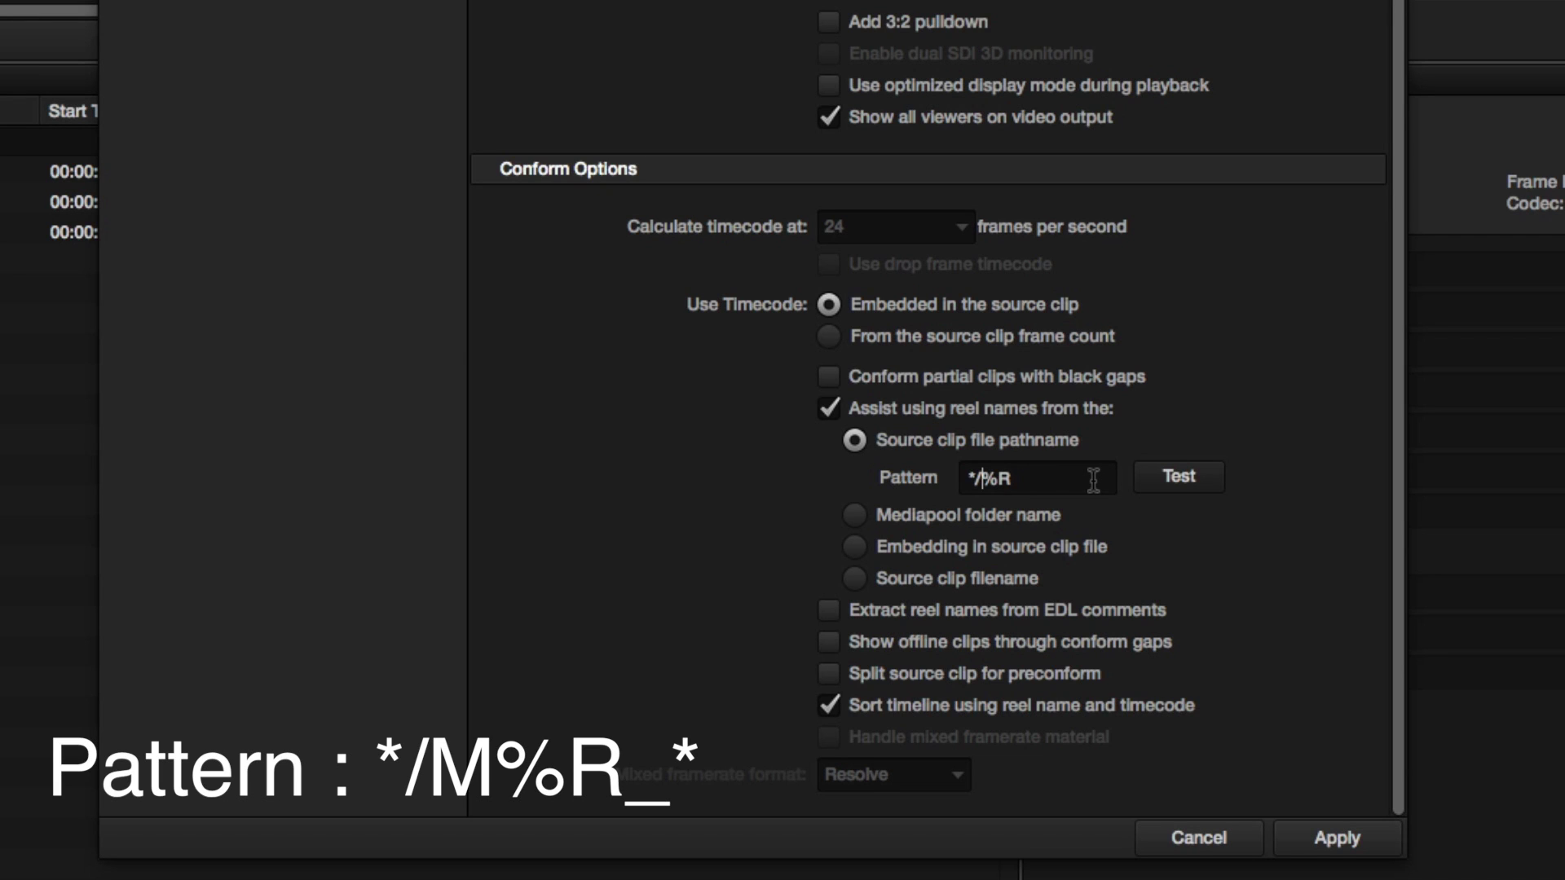
{"action": "type", "text": "M"}
{"action": "key", "text": "Right"}
{"action": "type", "text": "_*"}
{"action": "left_click", "coordinate": [1341, 840]}
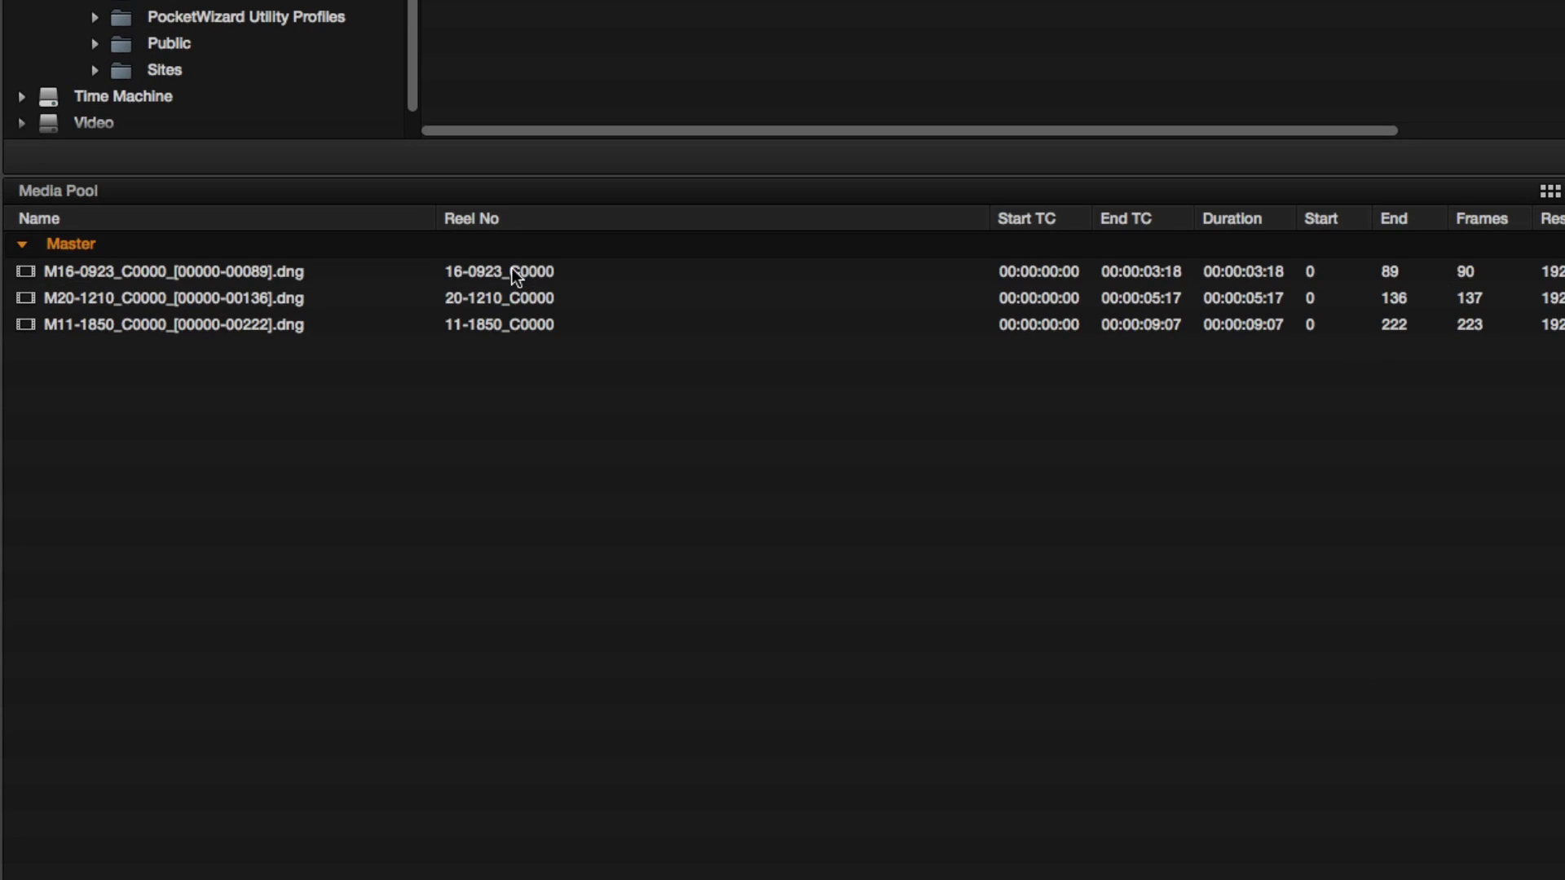
Check the reel numbers of the three DNG clips in the media pool.
{"action": "left_click", "coordinate": [197, 479]}
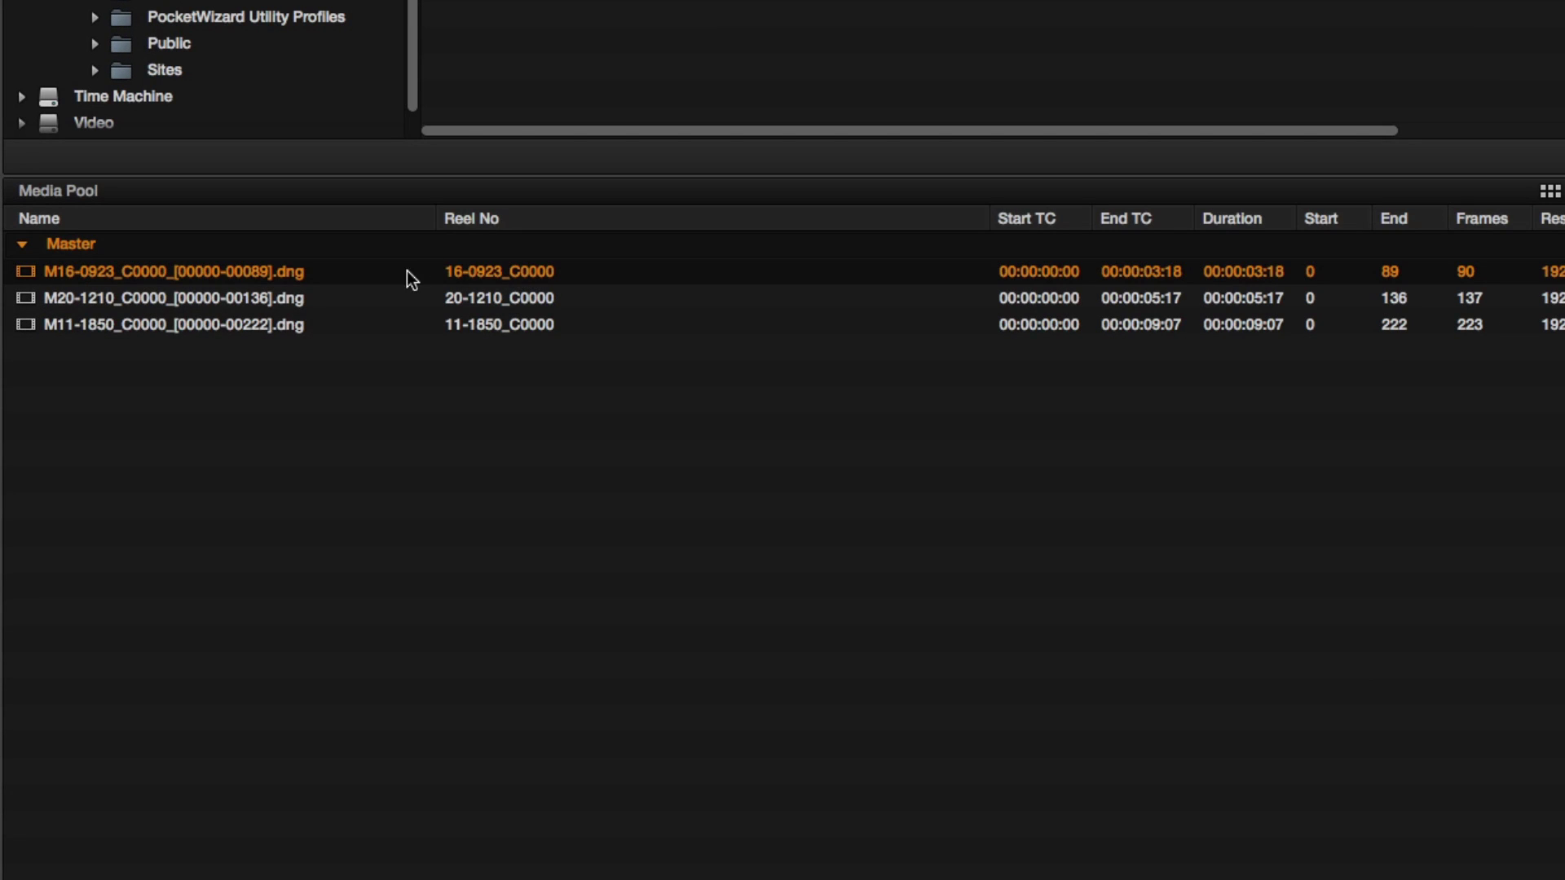
{"action": "left_click", "coordinate": [510, 300]}
{"action": "left_click", "coordinate": [515, 323]}
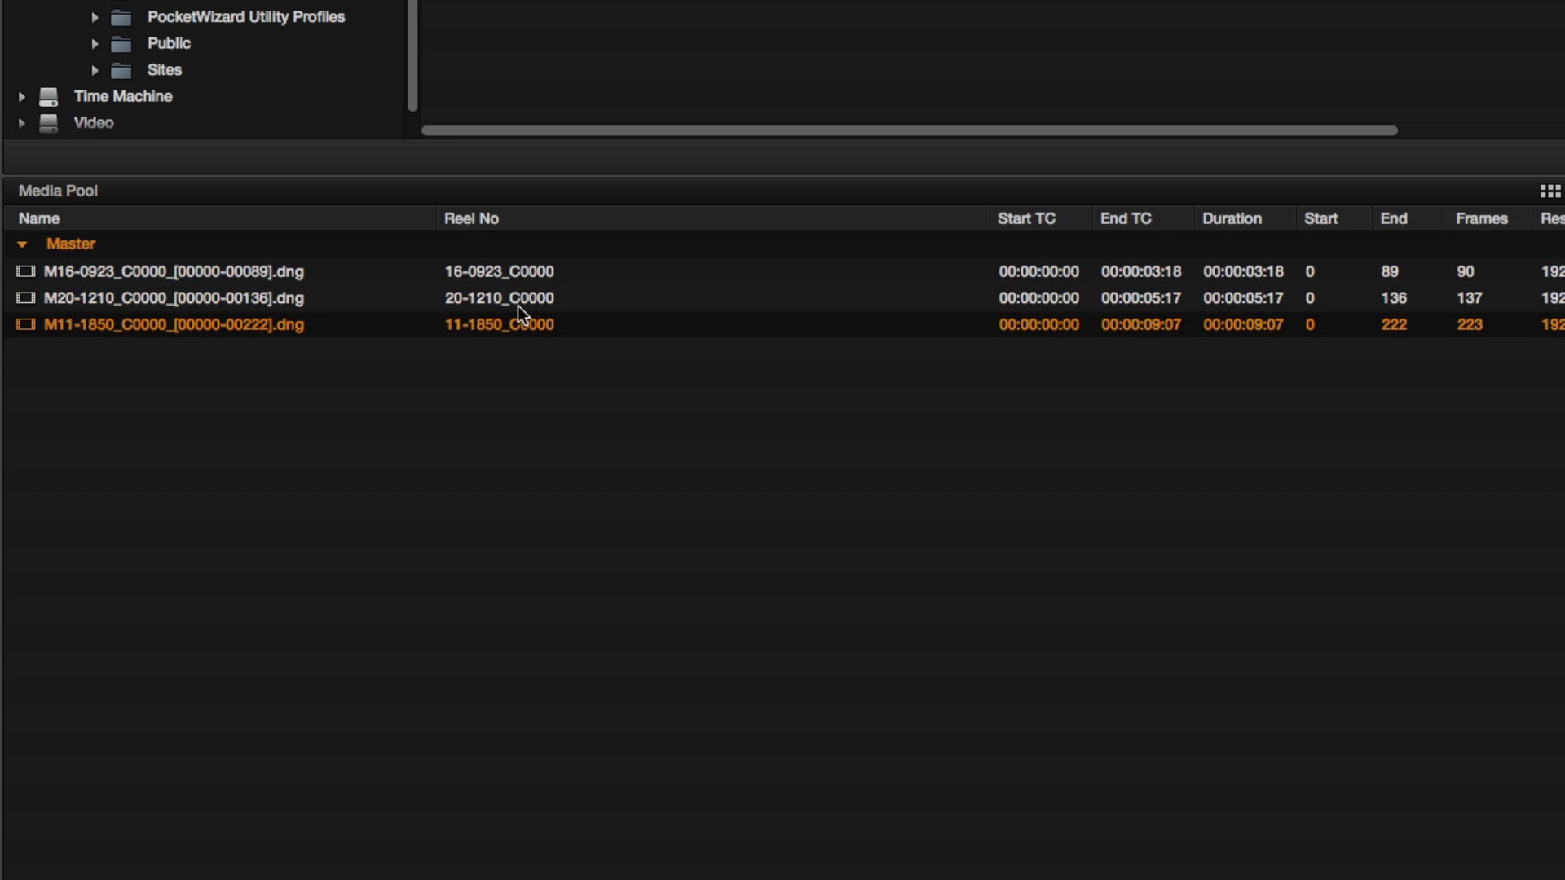
{"action": "left_click", "coordinate": [516, 298]}
{"action": "left_click", "coordinate": [522, 271]}
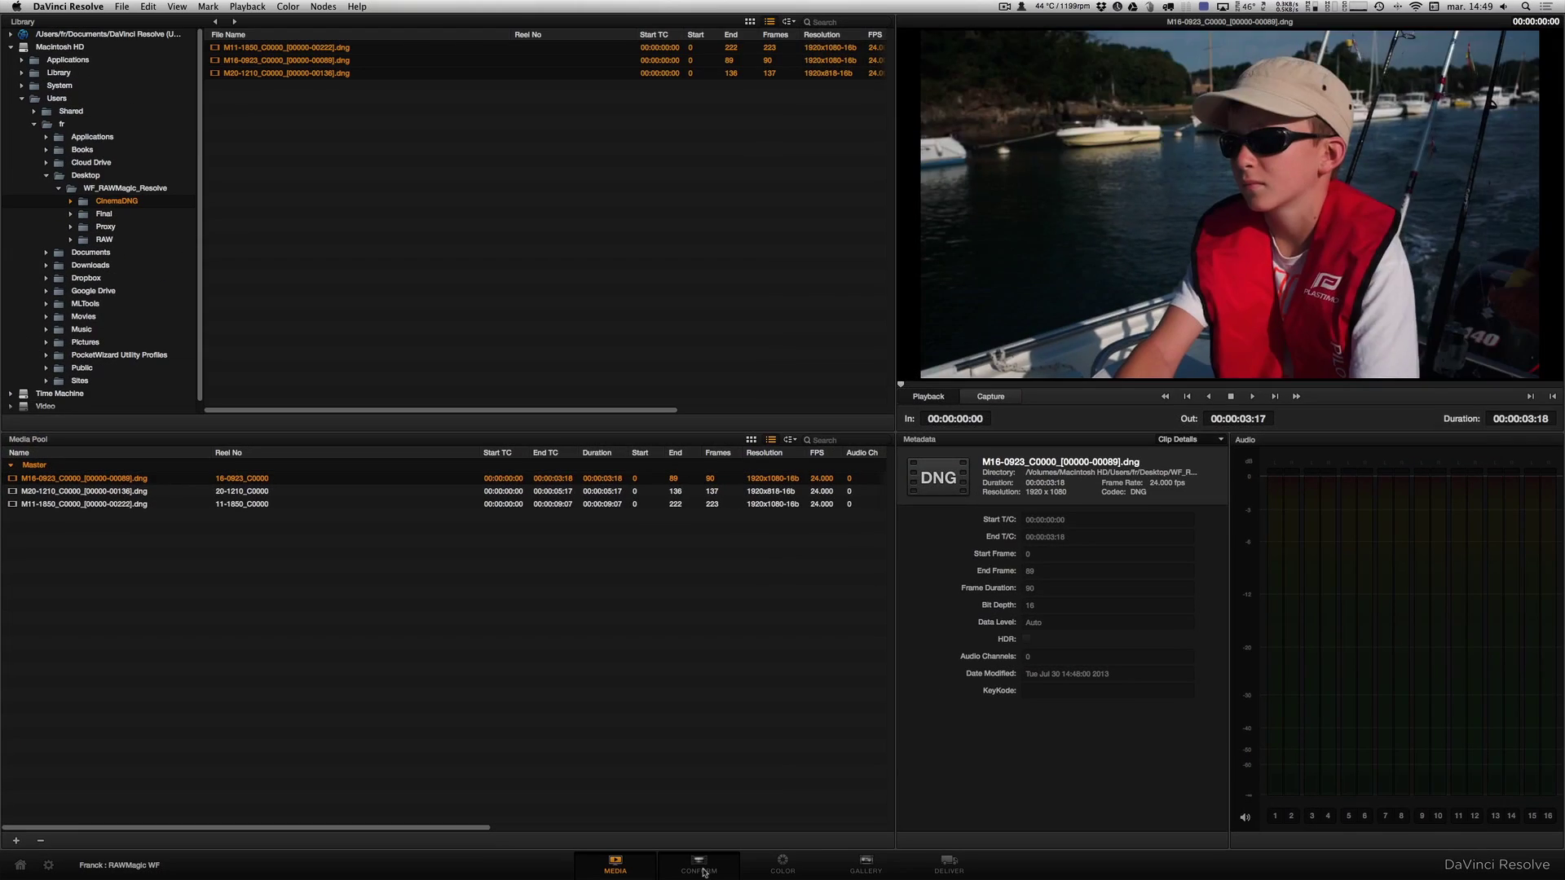
In the first clip's camera raw settings, decode using Clip, choose the BMD Film color space and enable Highlight Recovery.
{"action": "left_click", "coordinate": [699, 864]}
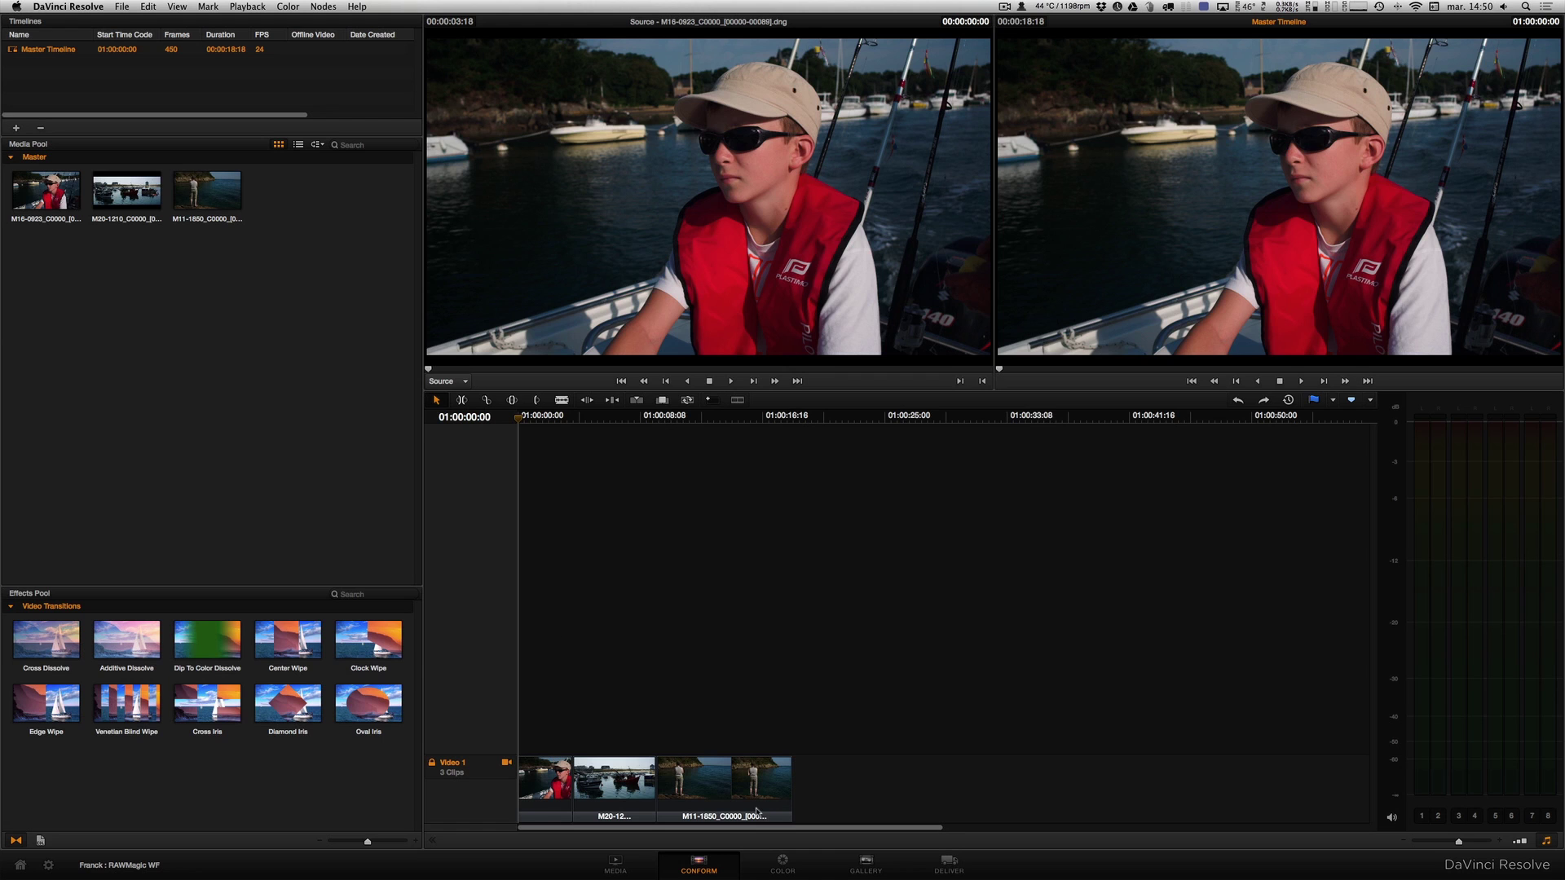
{"action": "left_click", "coordinate": [792, 869]}
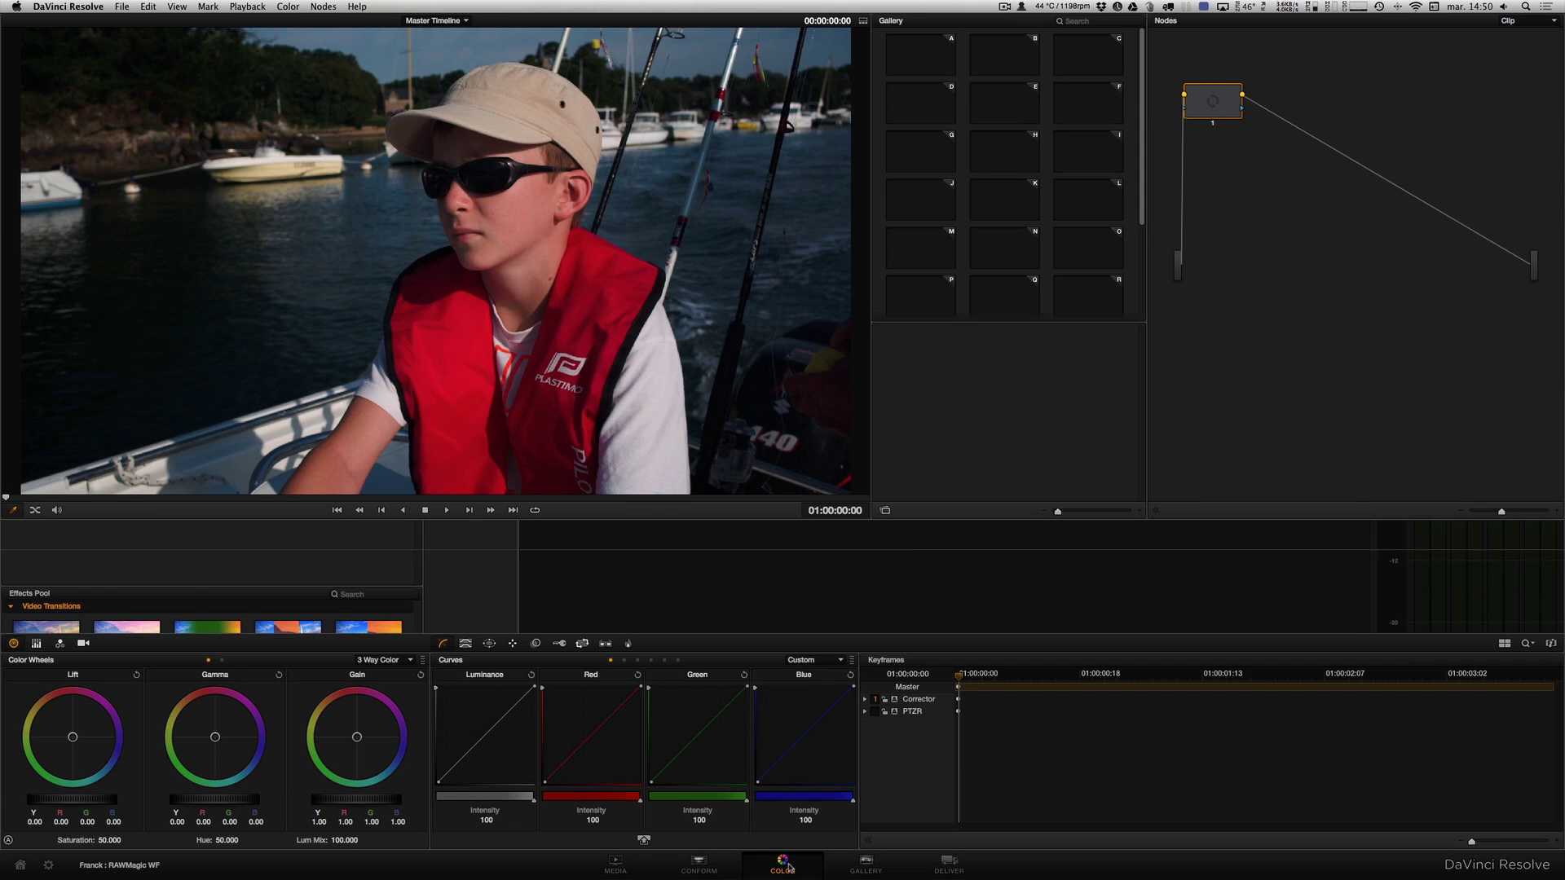
{"action": "left_click", "coordinate": [83, 643]}
{"action": "left_click", "coordinate": [131, 696]}
{"action": "left_click", "coordinate": [126, 735]}
{"action": "left_click", "coordinate": [128, 728]}
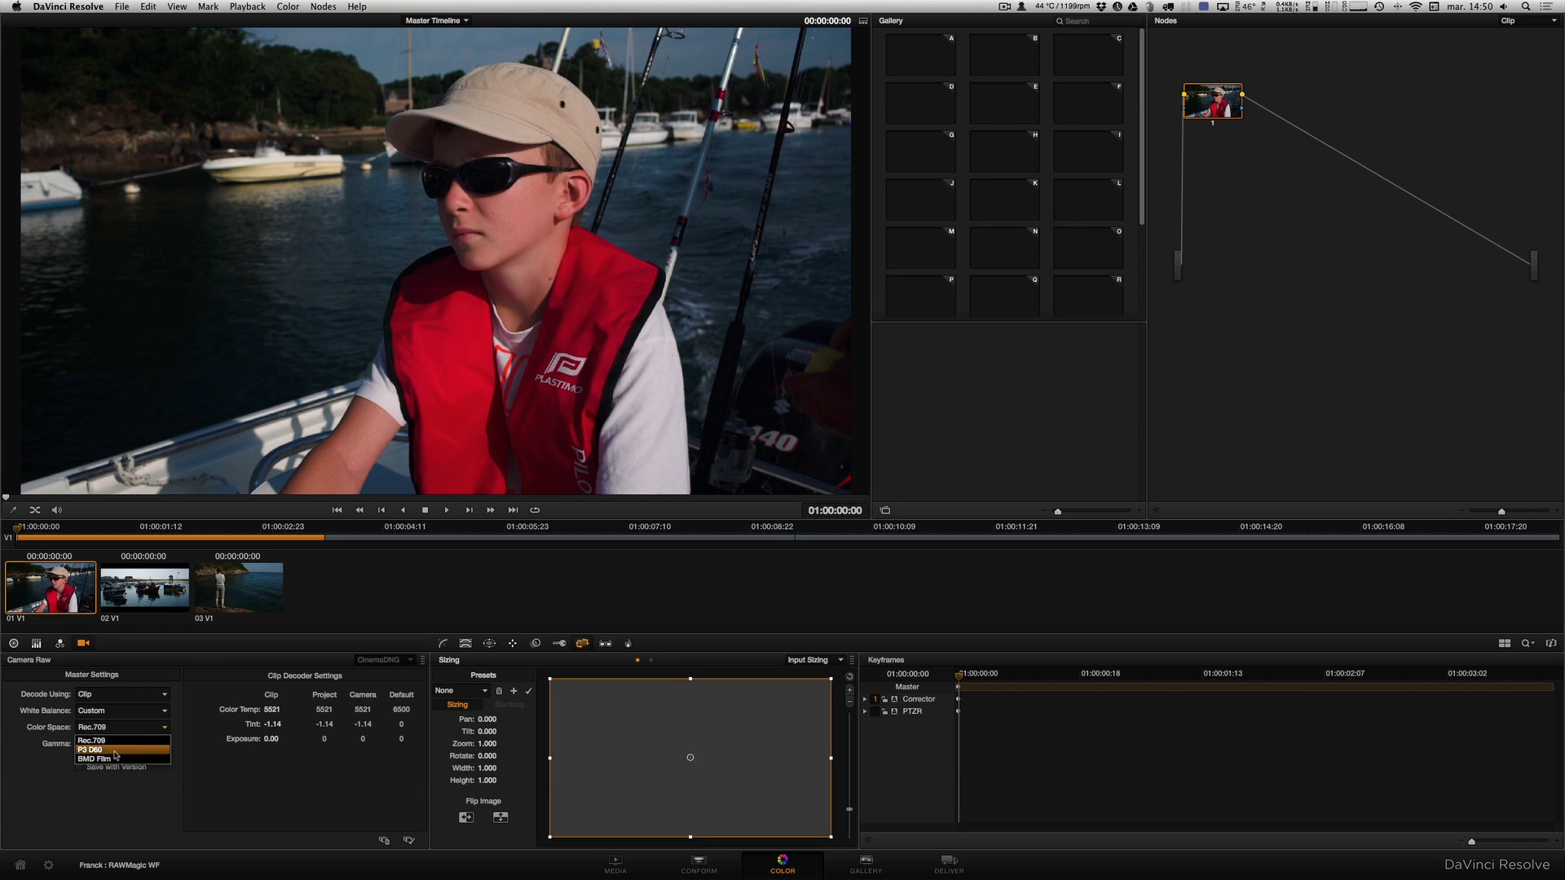
{"action": "left_click", "coordinate": [110, 759]}
{"action": "left_click", "coordinate": [112, 763]}
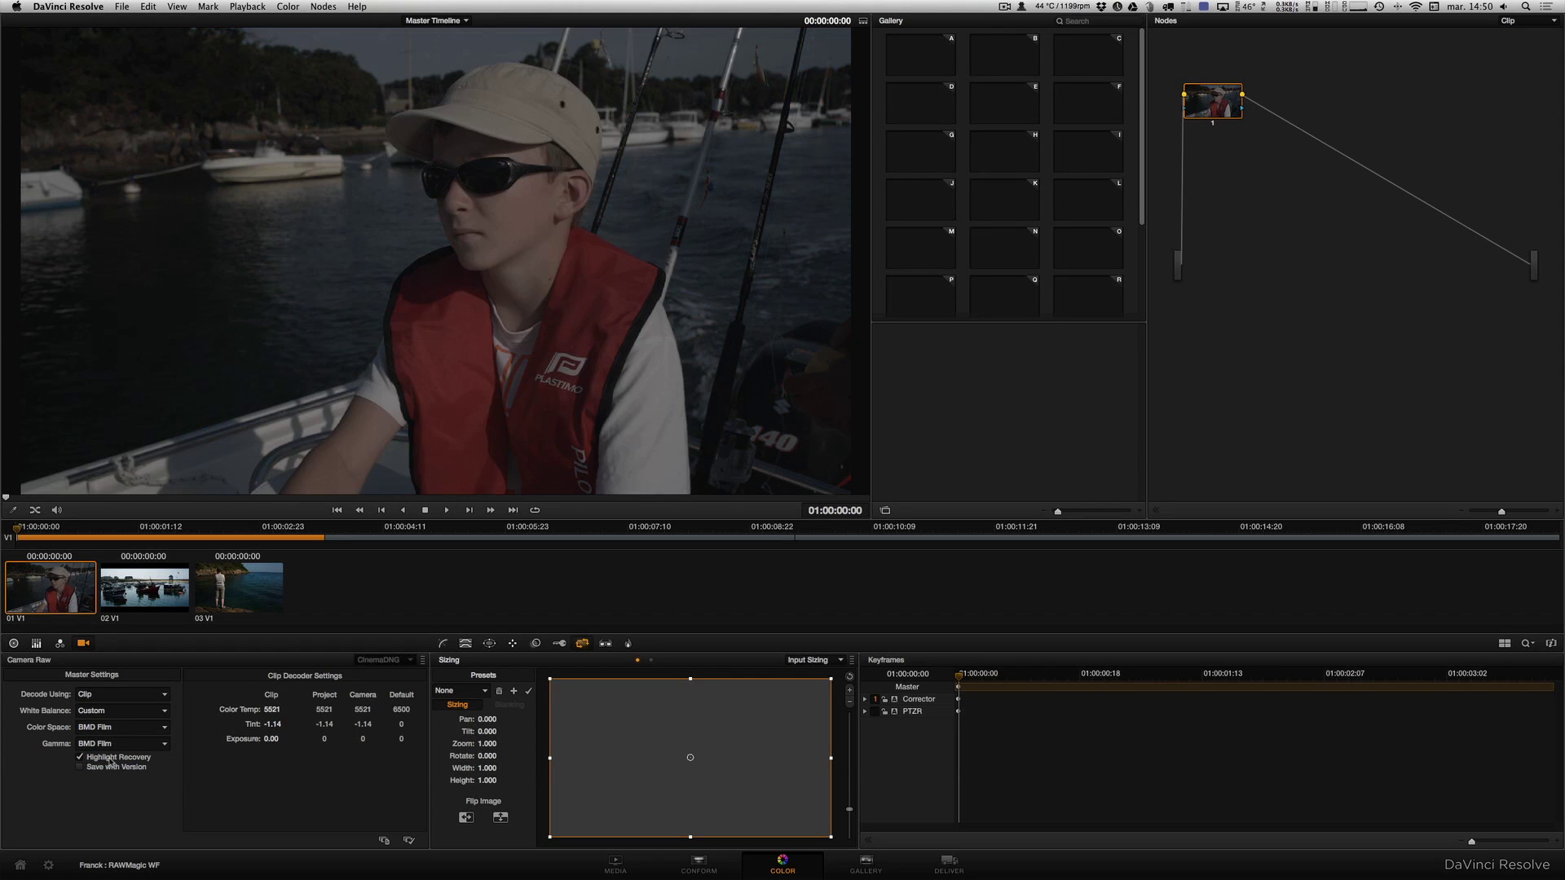
Try the As Shot white balance on the first clip.
{"action": "left_click", "coordinate": [144, 714]}
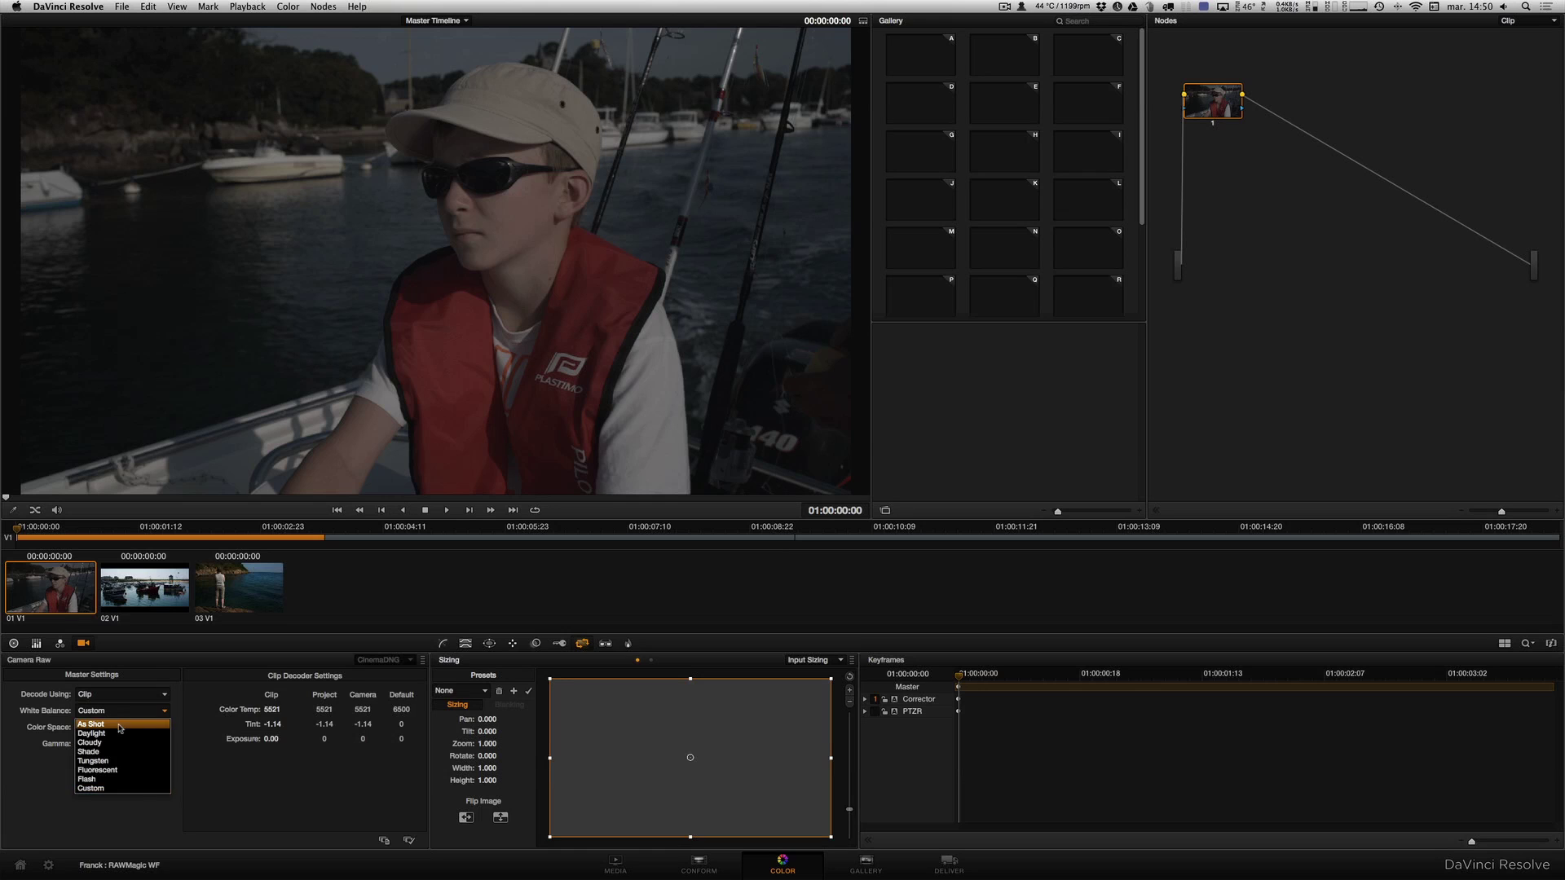
{"action": "left_click", "coordinate": [132, 724]}
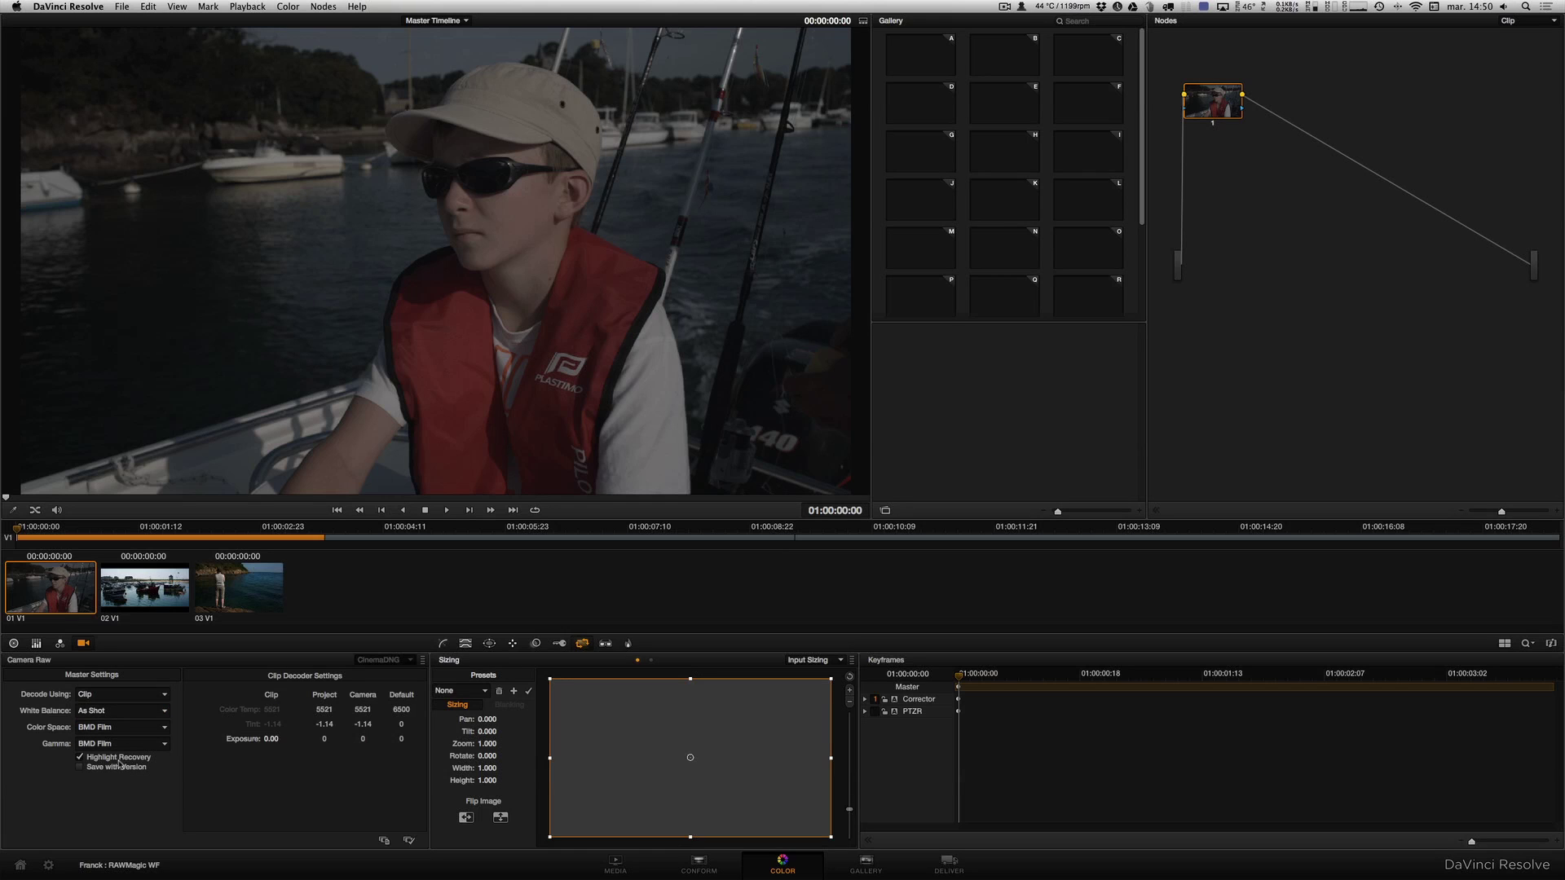
Apply the CineSpace 3D LUT Hunters_5D3_LUT_beta_v1 to the first clip's node.
{"action": "right_click", "coordinate": [1215, 108]}
{"action": "mouse_move", "coordinate": [1245, 185]}
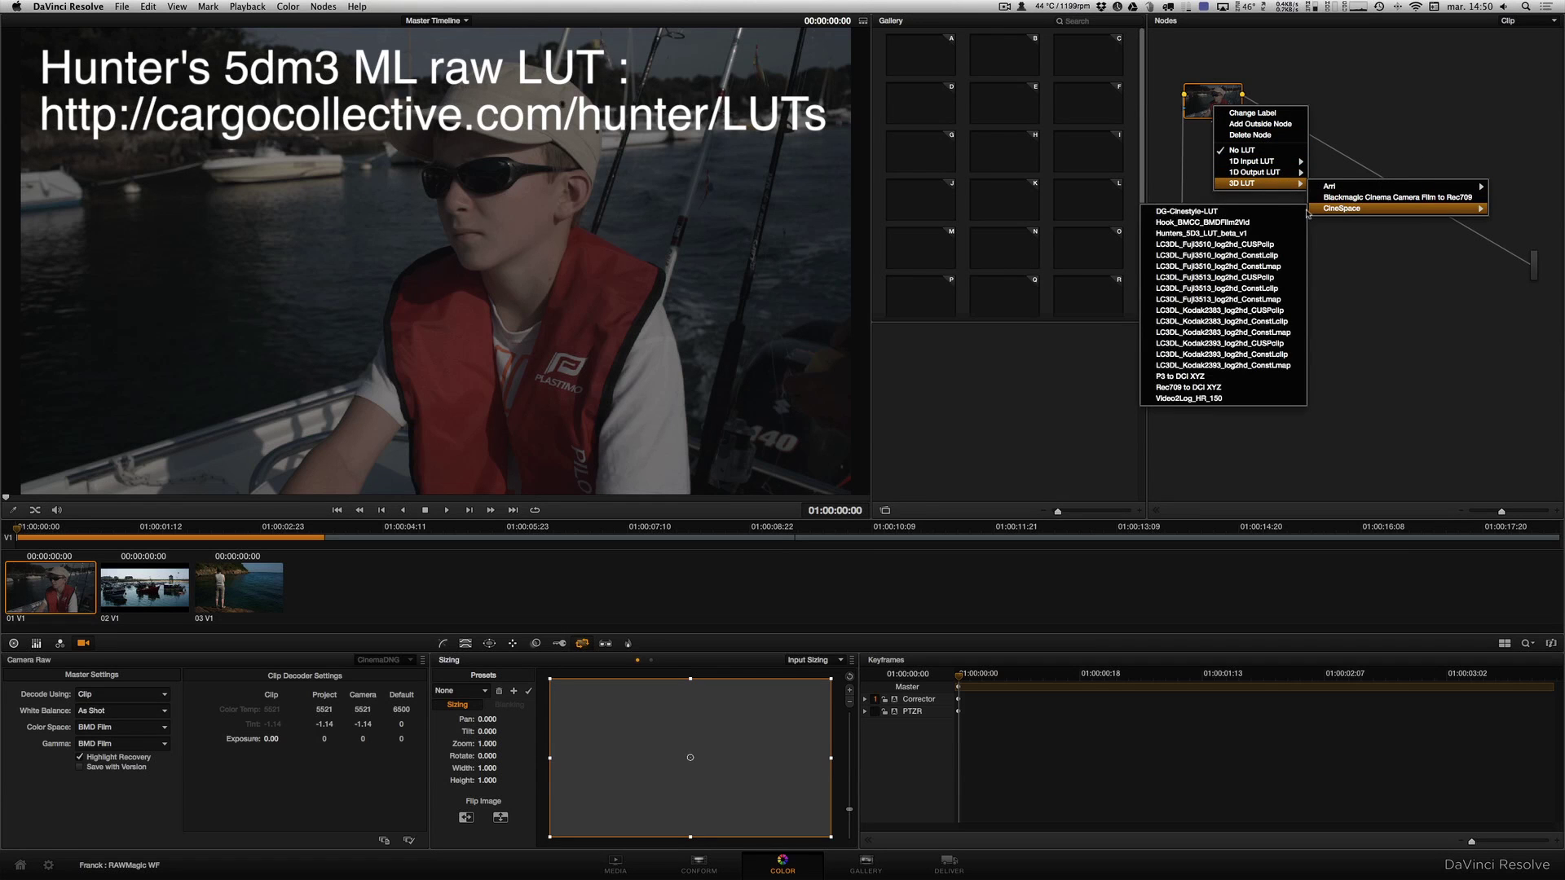
{"action": "left_click", "coordinate": [1261, 232]}
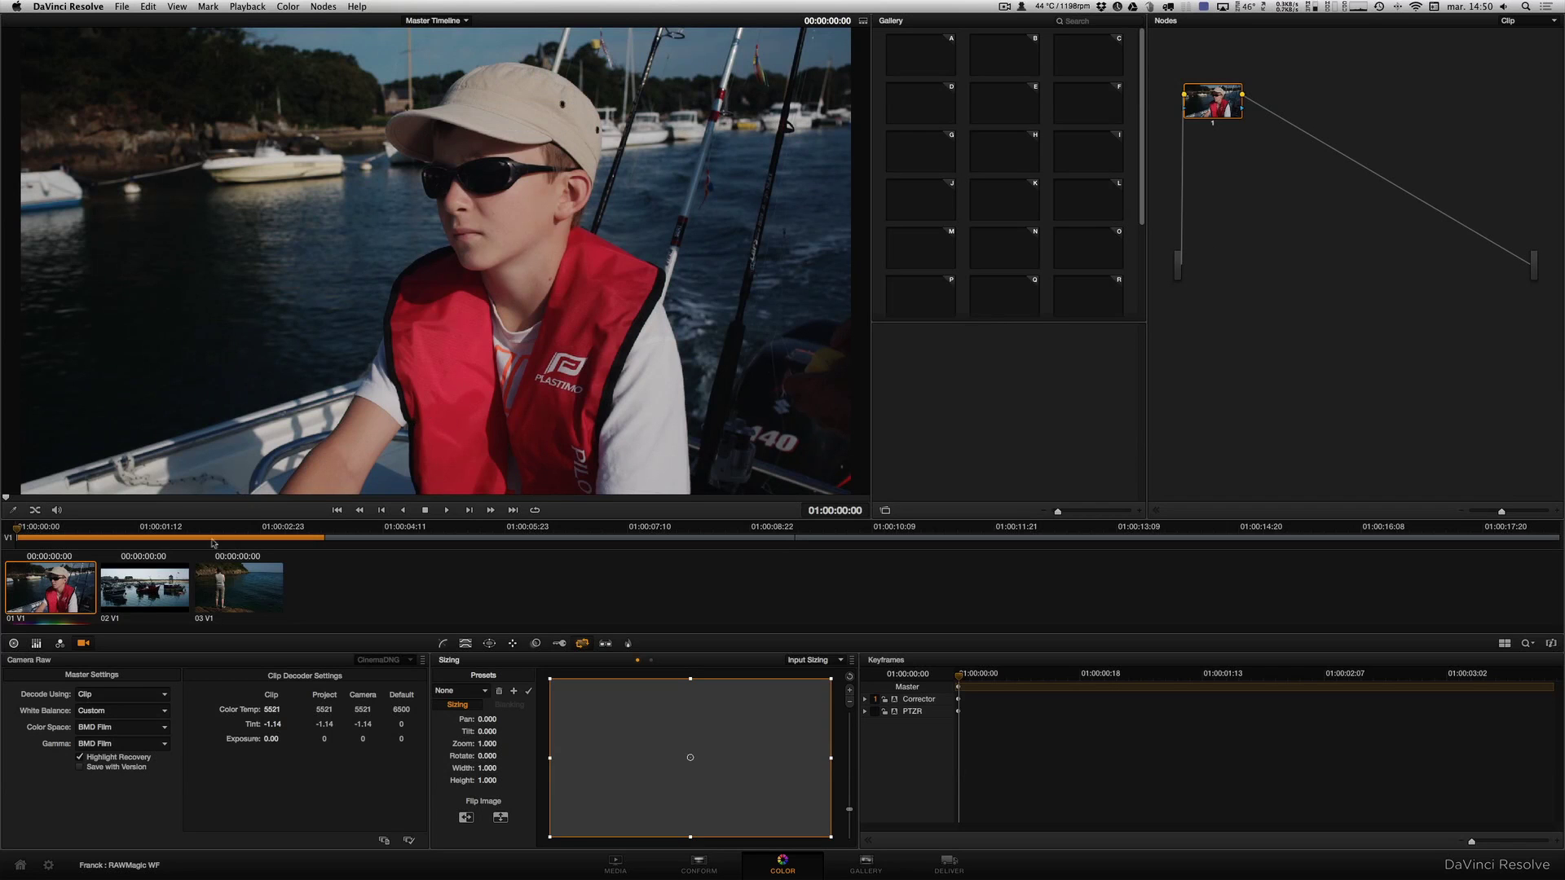
Grab a still of the graded first clip, apply its grade to all three clips, and check the other two.
{"action": "right_click", "coordinate": [174, 428]}
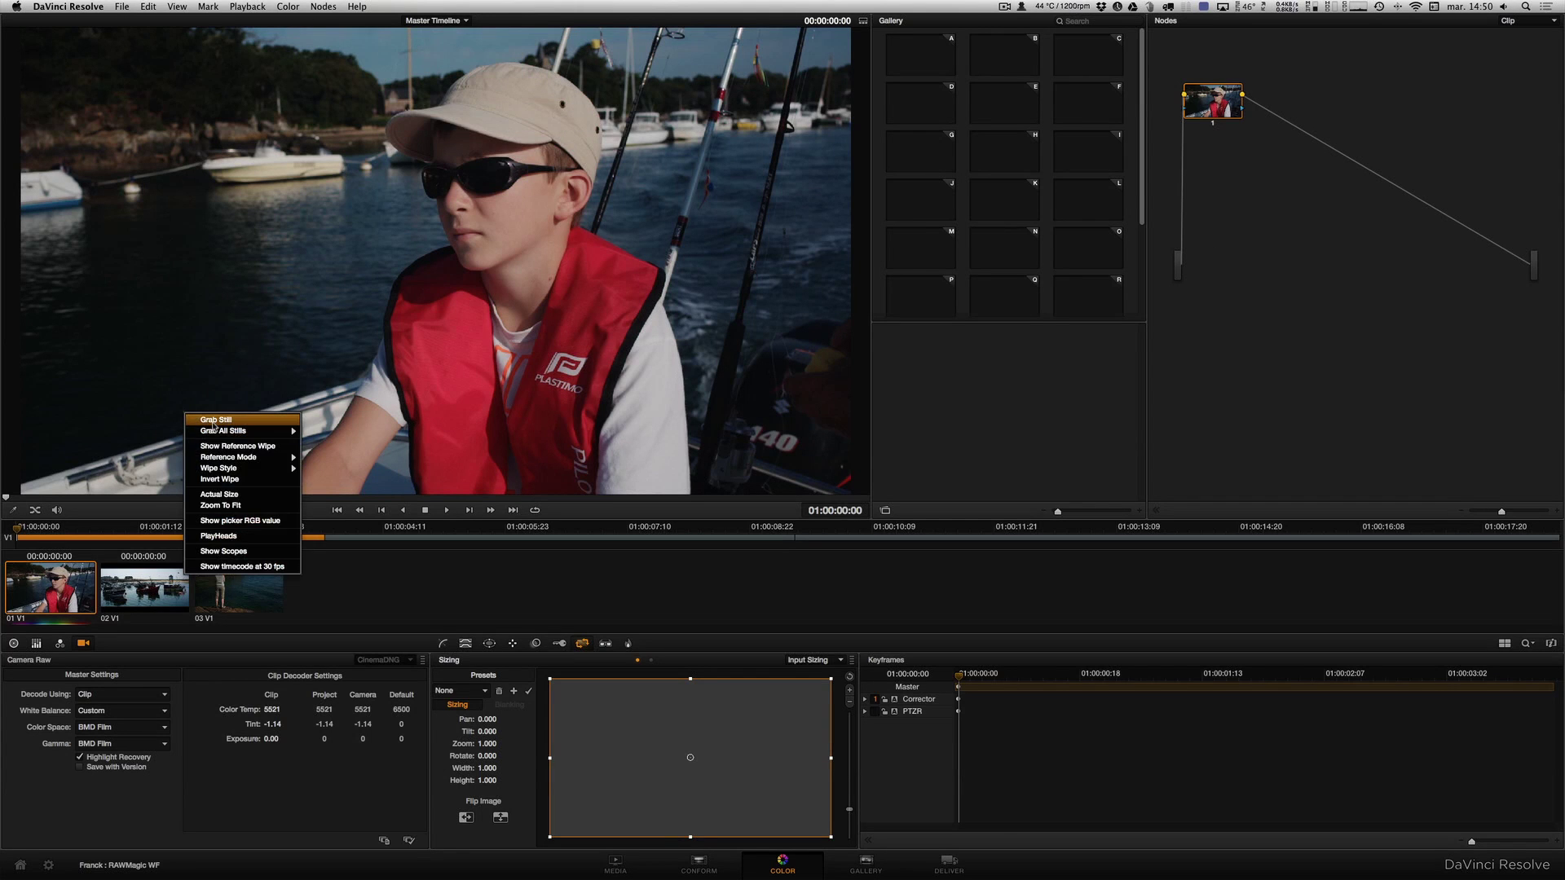
{"action": "left_click", "coordinate": [214, 422]}
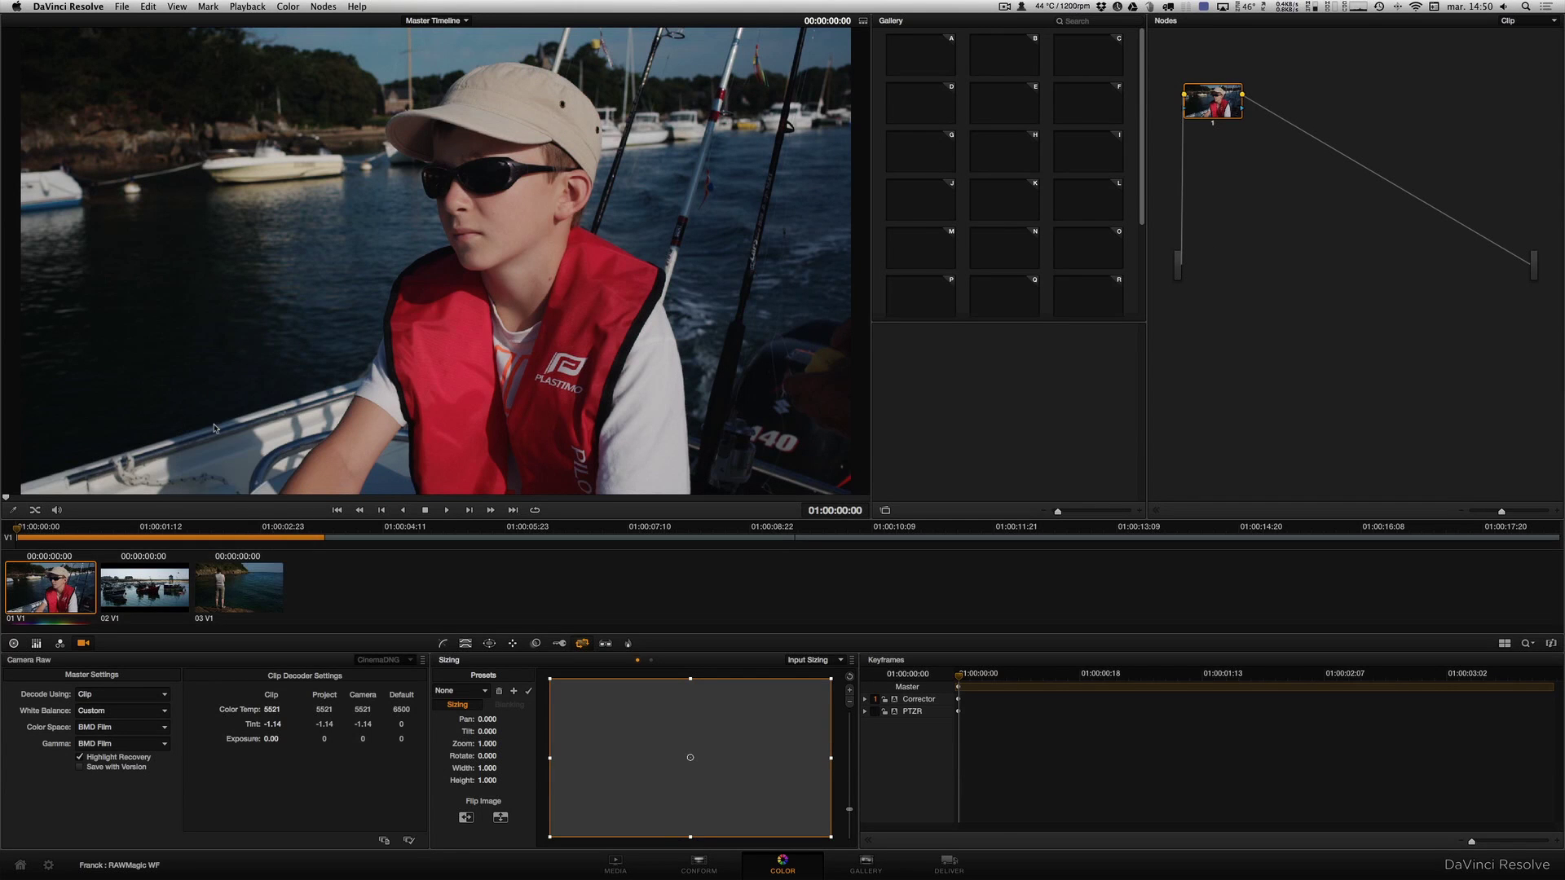
{"action": "left_click", "coordinate": [258, 594], "text": "shift"}
{"action": "right_click", "coordinate": [920, 352]}
{"action": "left_click", "coordinate": [962, 389]}
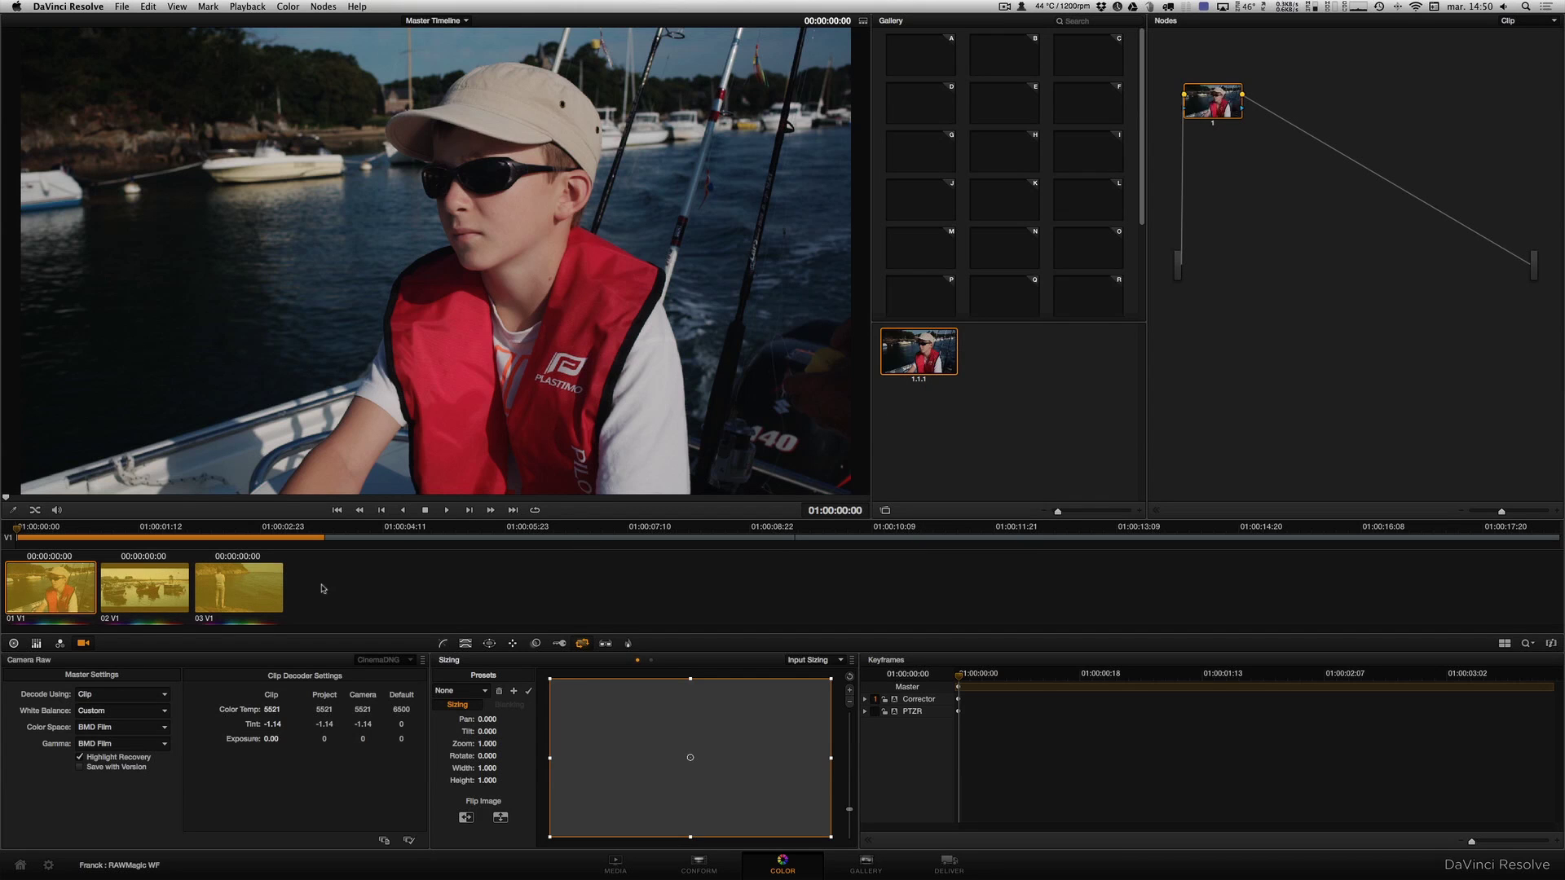
{"action": "left_click", "coordinate": [246, 590]}
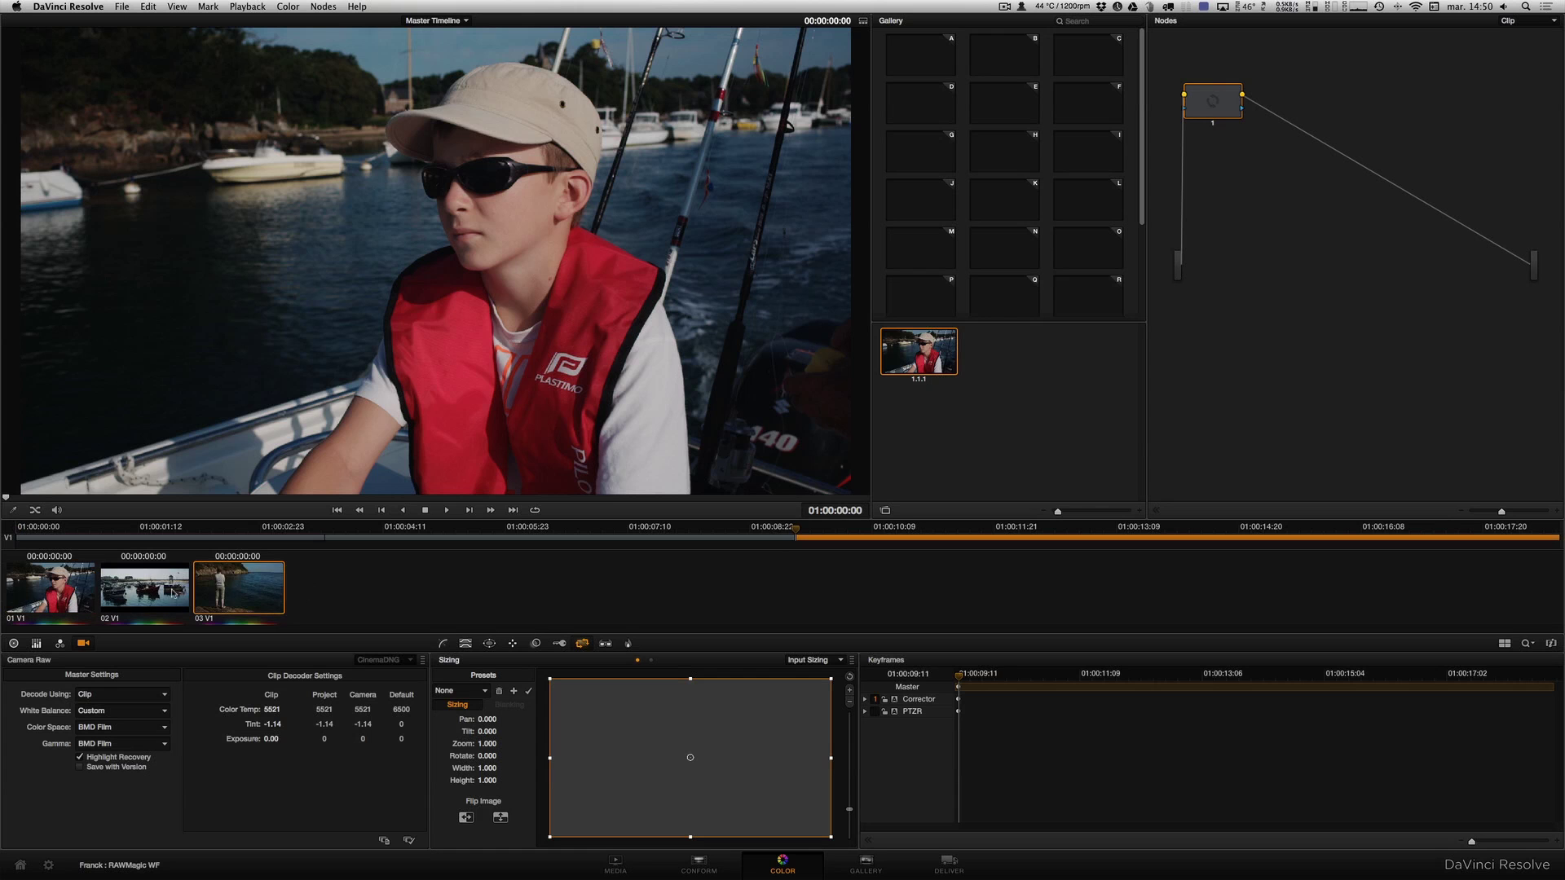
{"action": "left_click", "coordinate": [167, 594]}
{"action": "key", "text": "Down"}
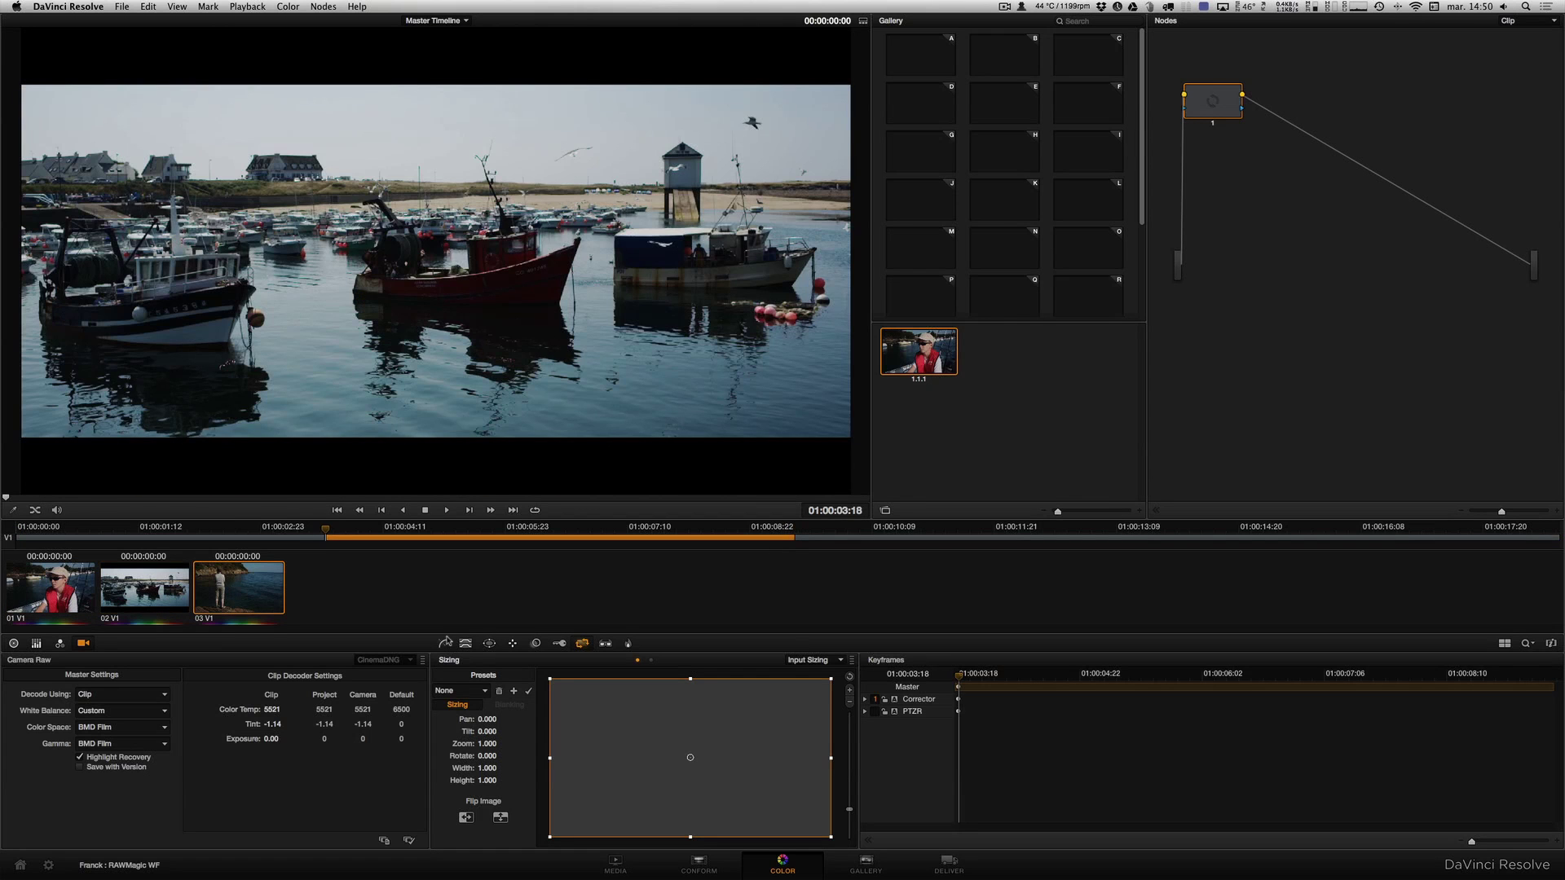
Set up the delivery with the Export to Final Cut Pro preset and the Apple ProRes 422 (LT) codec.
{"action": "left_click", "coordinate": [946, 862]}
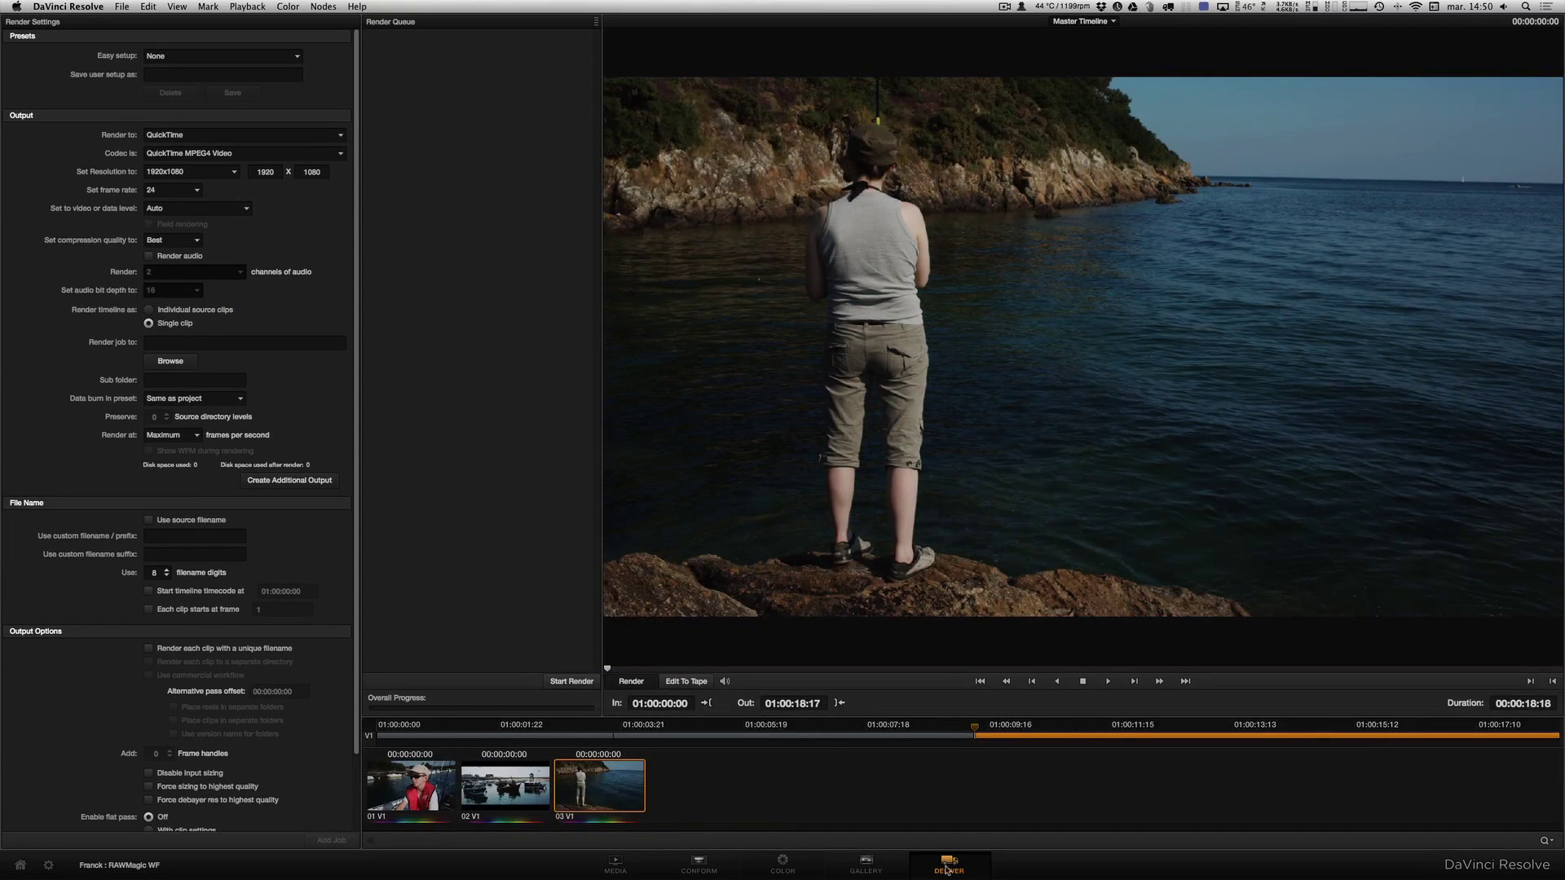
{"action": "left_click", "coordinate": [285, 57]}
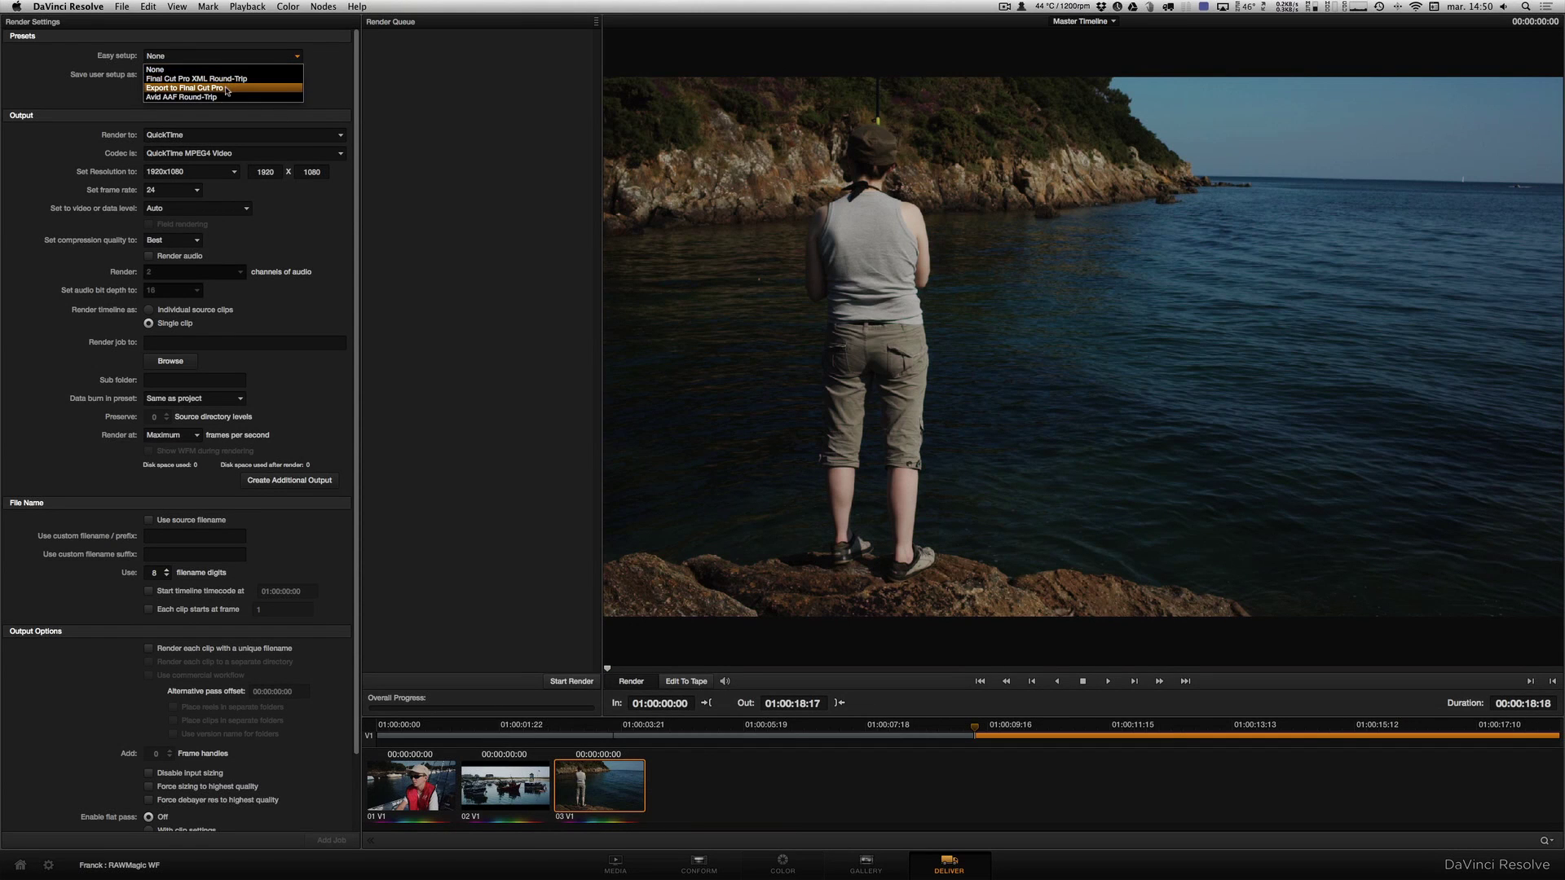
{"action": "left_click", "coordinate": [227, 88]}
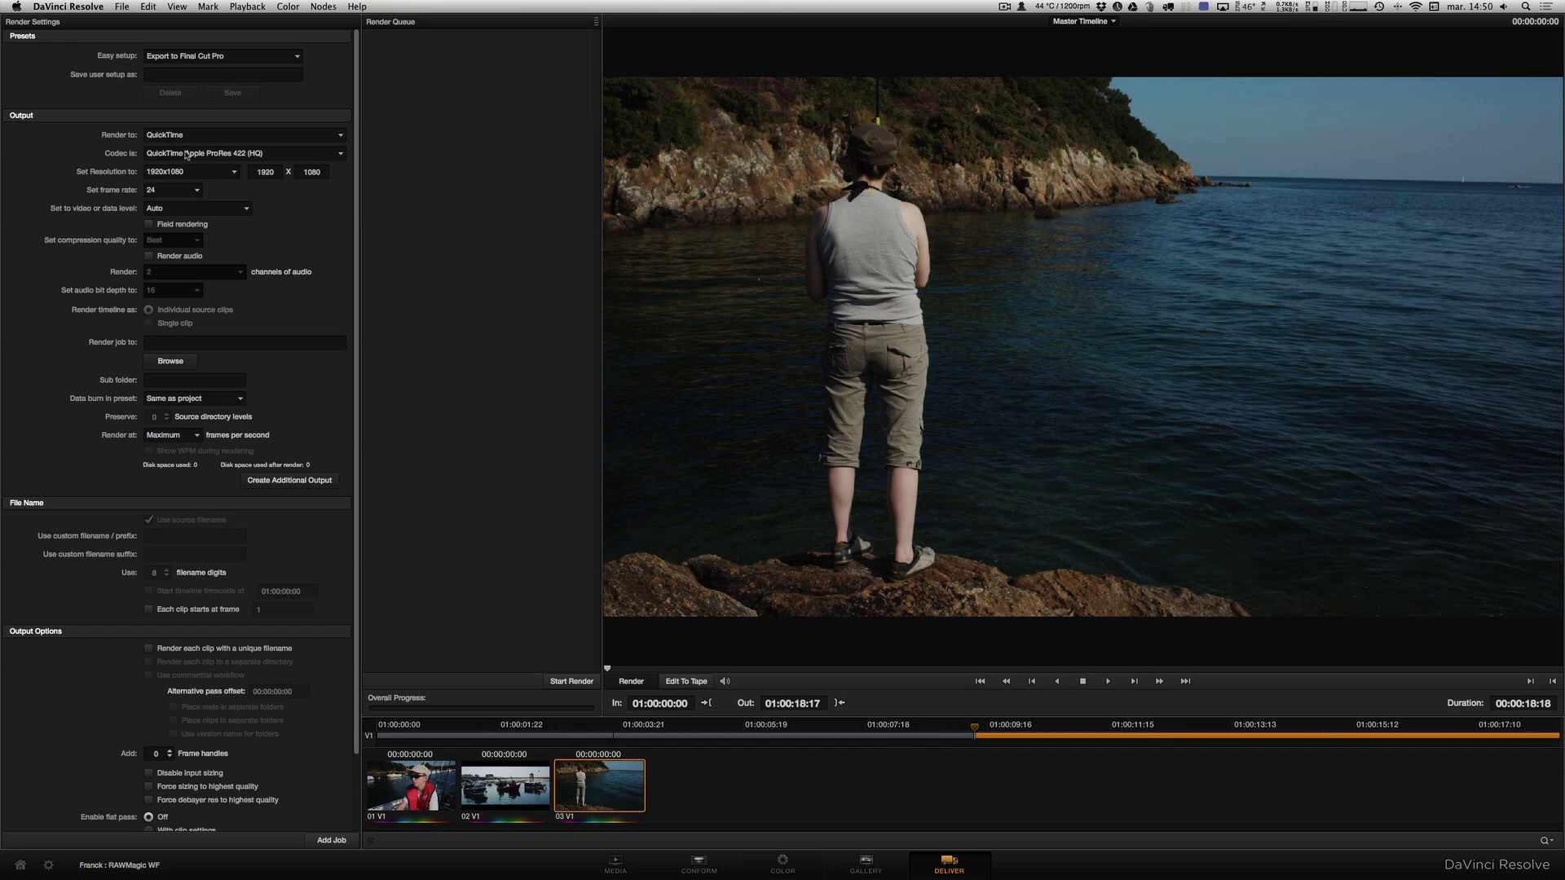
{"action": "left_click", "coordinate": [284, 157]}
{"action": "left_click", "coordinate": [266, 214]}
Set the render destination to the Proxy folder inside WF_RAWMagic_Resolve on the Desktop.
{"action": "left_click", "coordinate": [174, 363]}
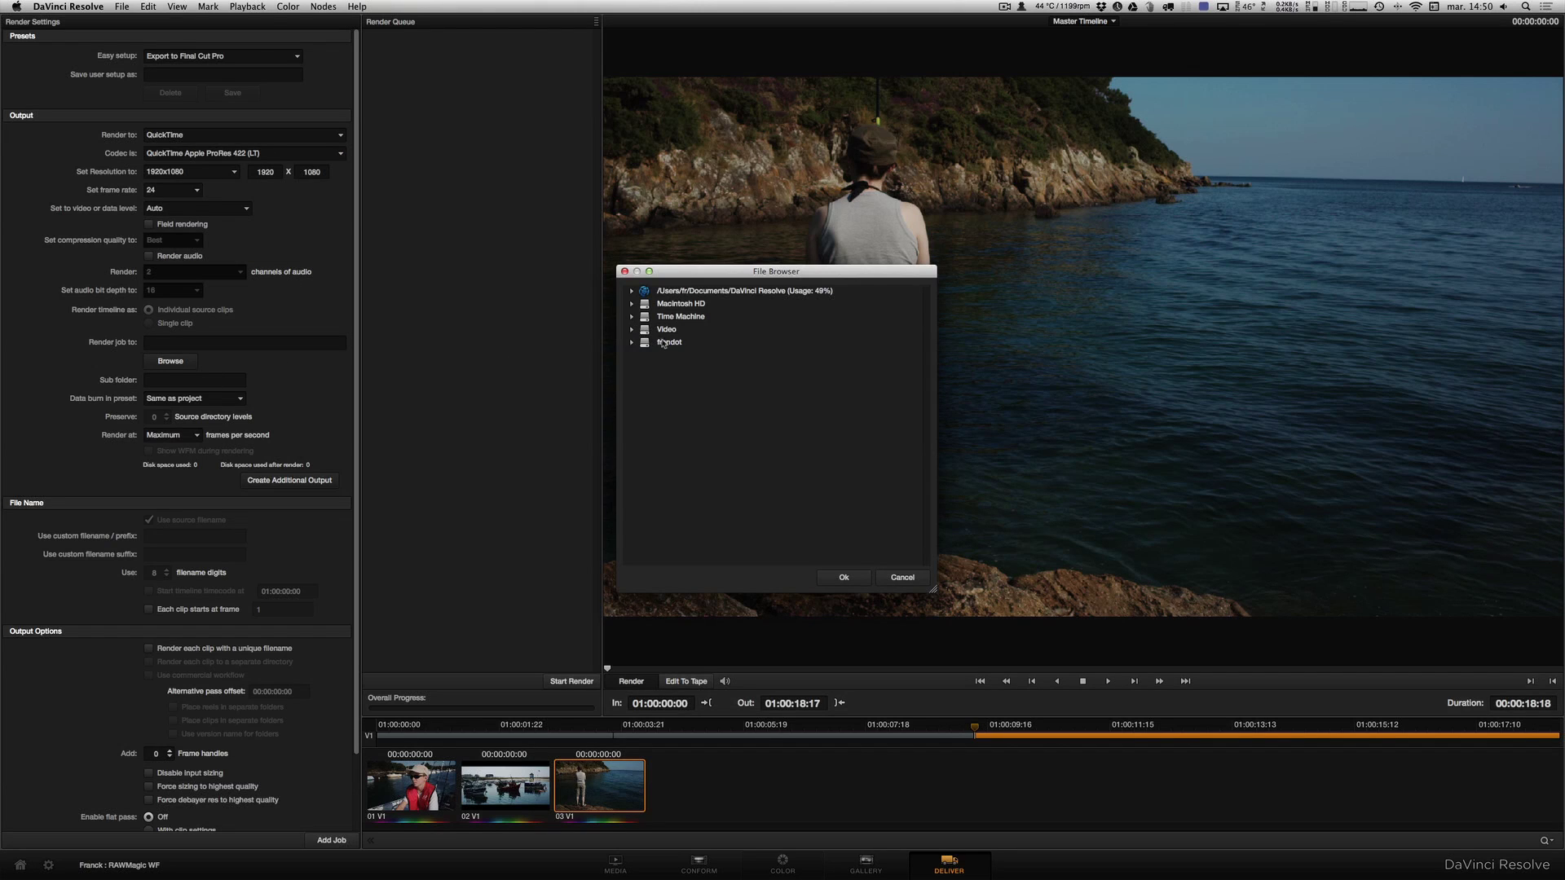
{"action": "double_click", "coordinate": [681, 305]}
{"action": "double_click", "coordinate": [680, 356]}
{"action": "double_click", "coordinate": [711, 380]}
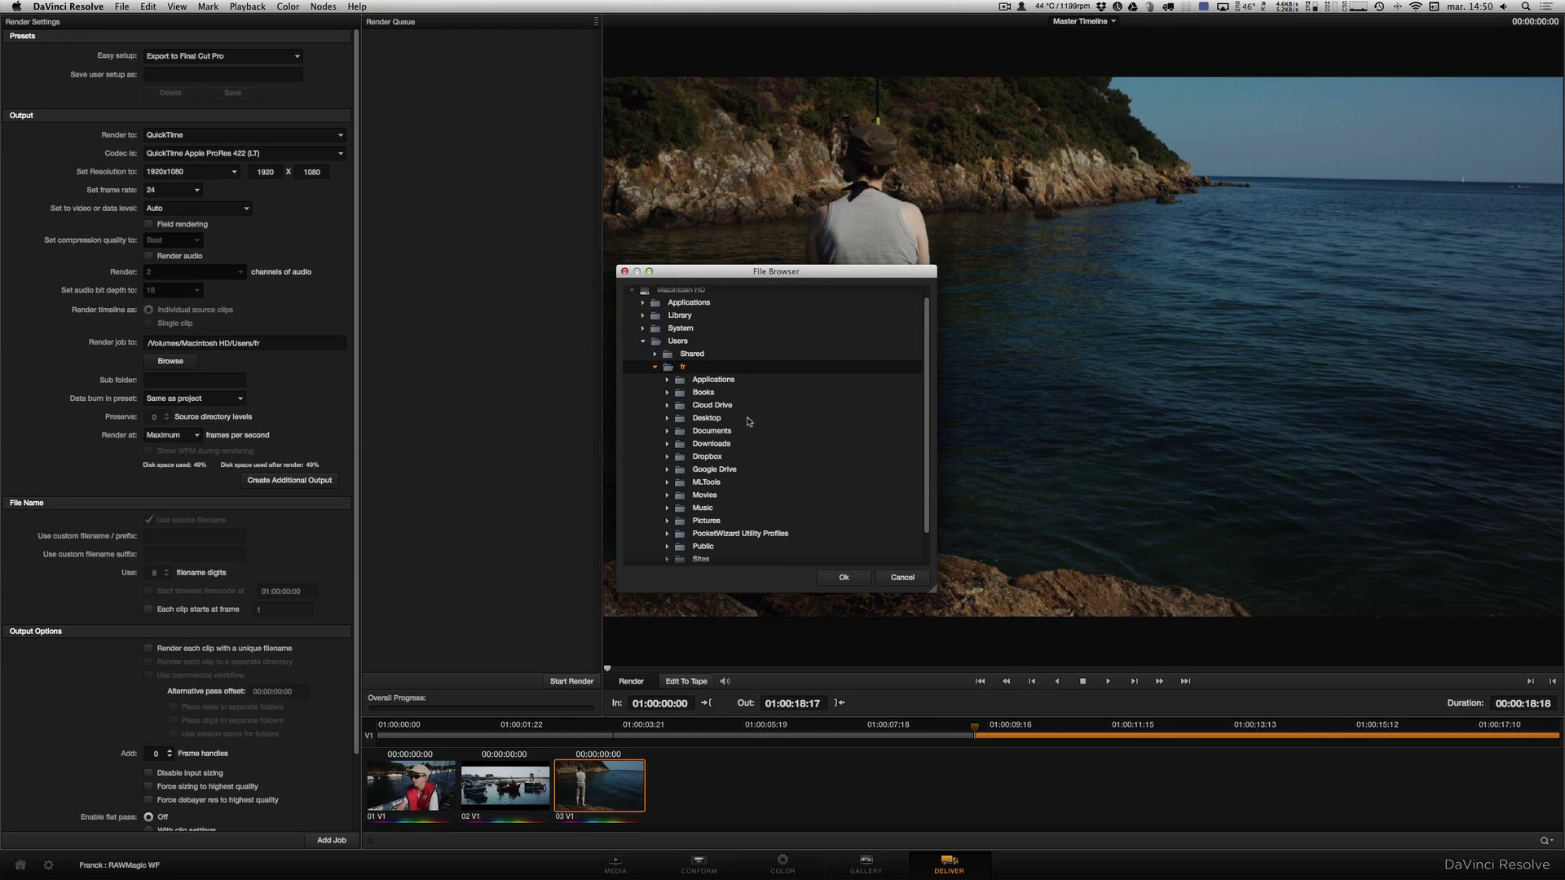
{"action": "double_click", "coordinate": [728, 422]}
{"action": "double_click", "coordinate": [737, 432]}
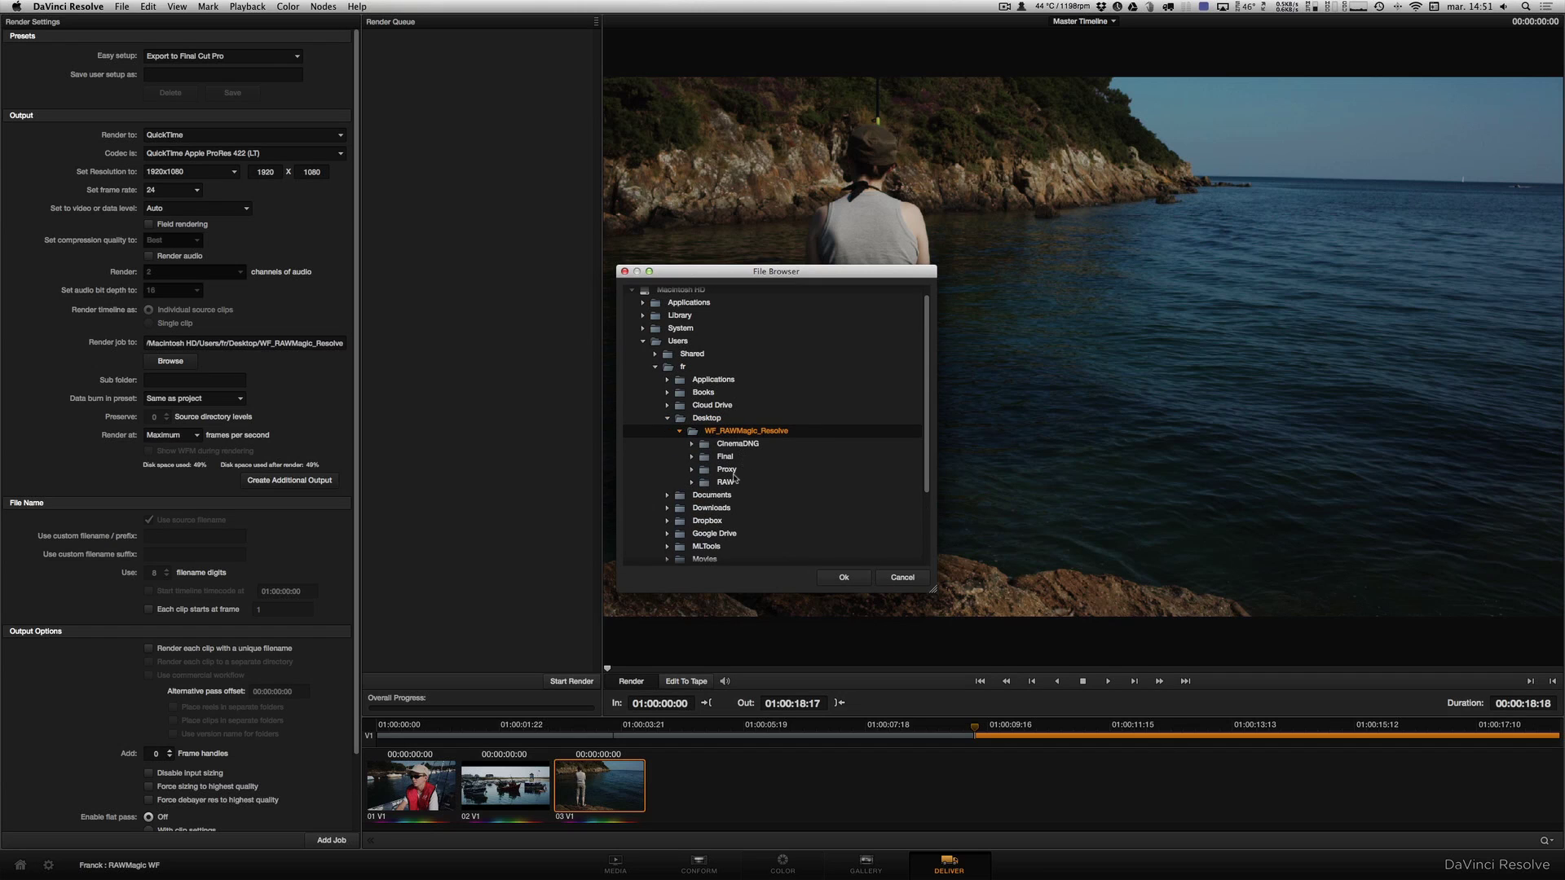
{"action": "left_click", "coordinate": [735, 471]}
{"action": "left_click", "coordinate": [844, 577]}
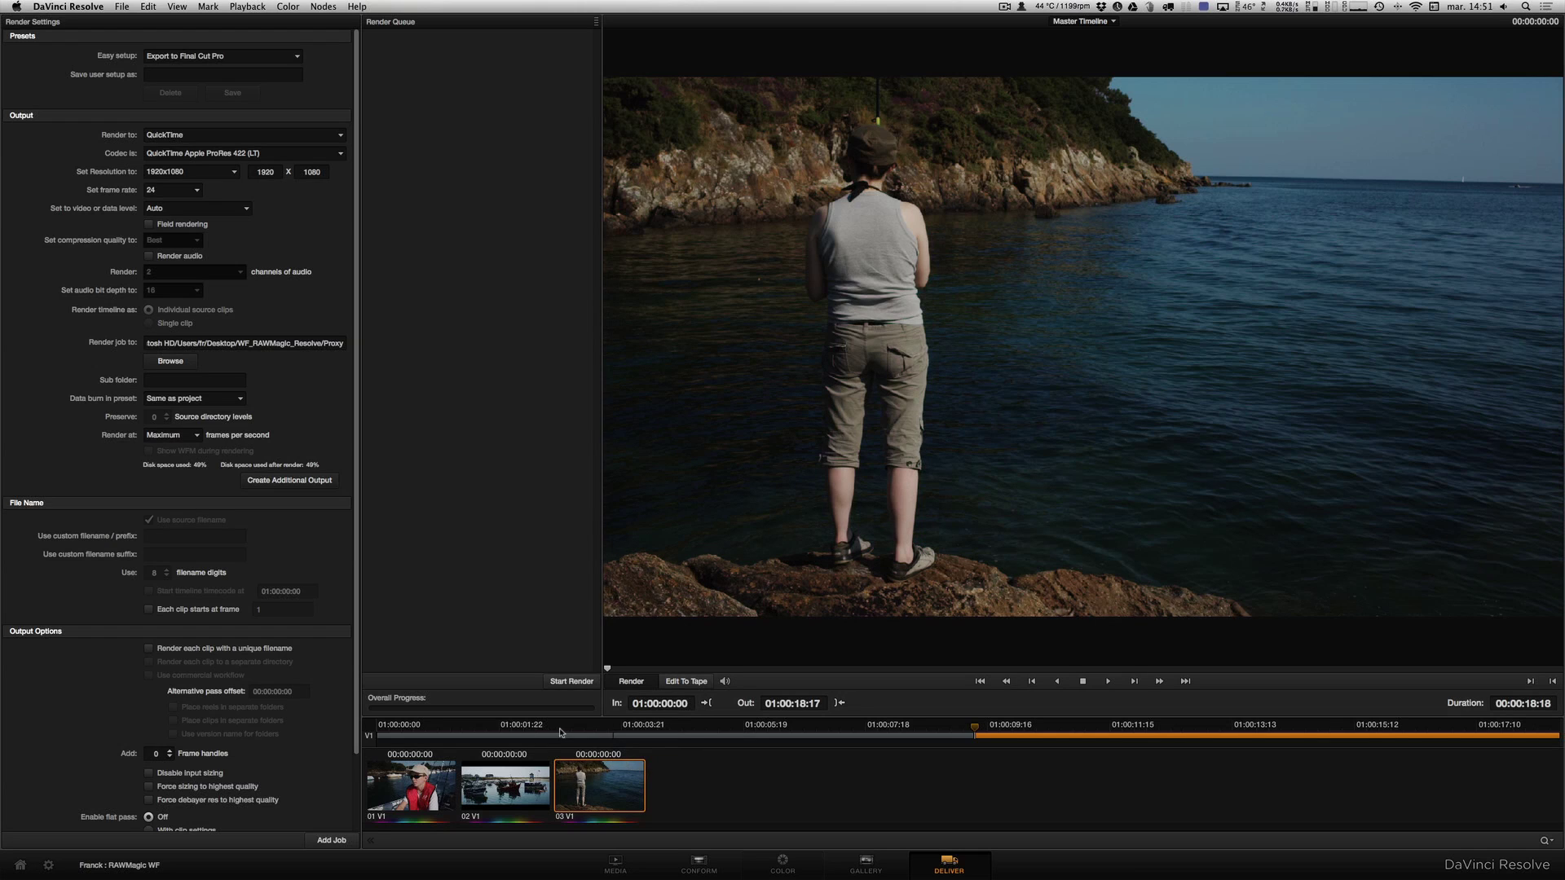
Add the job to the render queue, accepting the existing Proxy folder, and render it.
{"action": "left_click", "coordinate": [331, 842]}
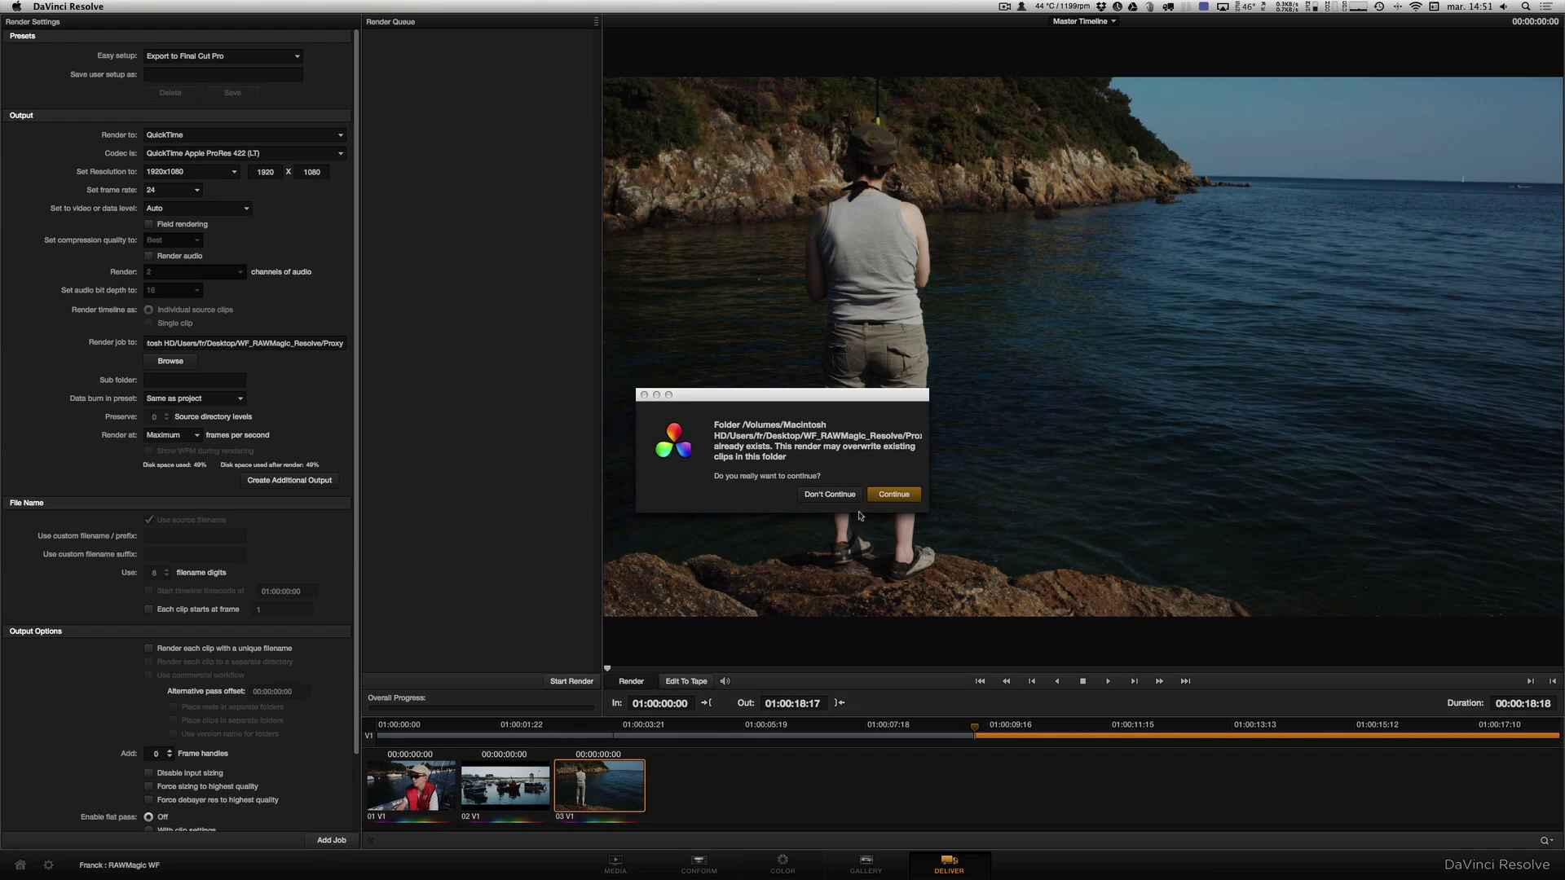
{"action": "left_click", "coordinate": [896, 497]}
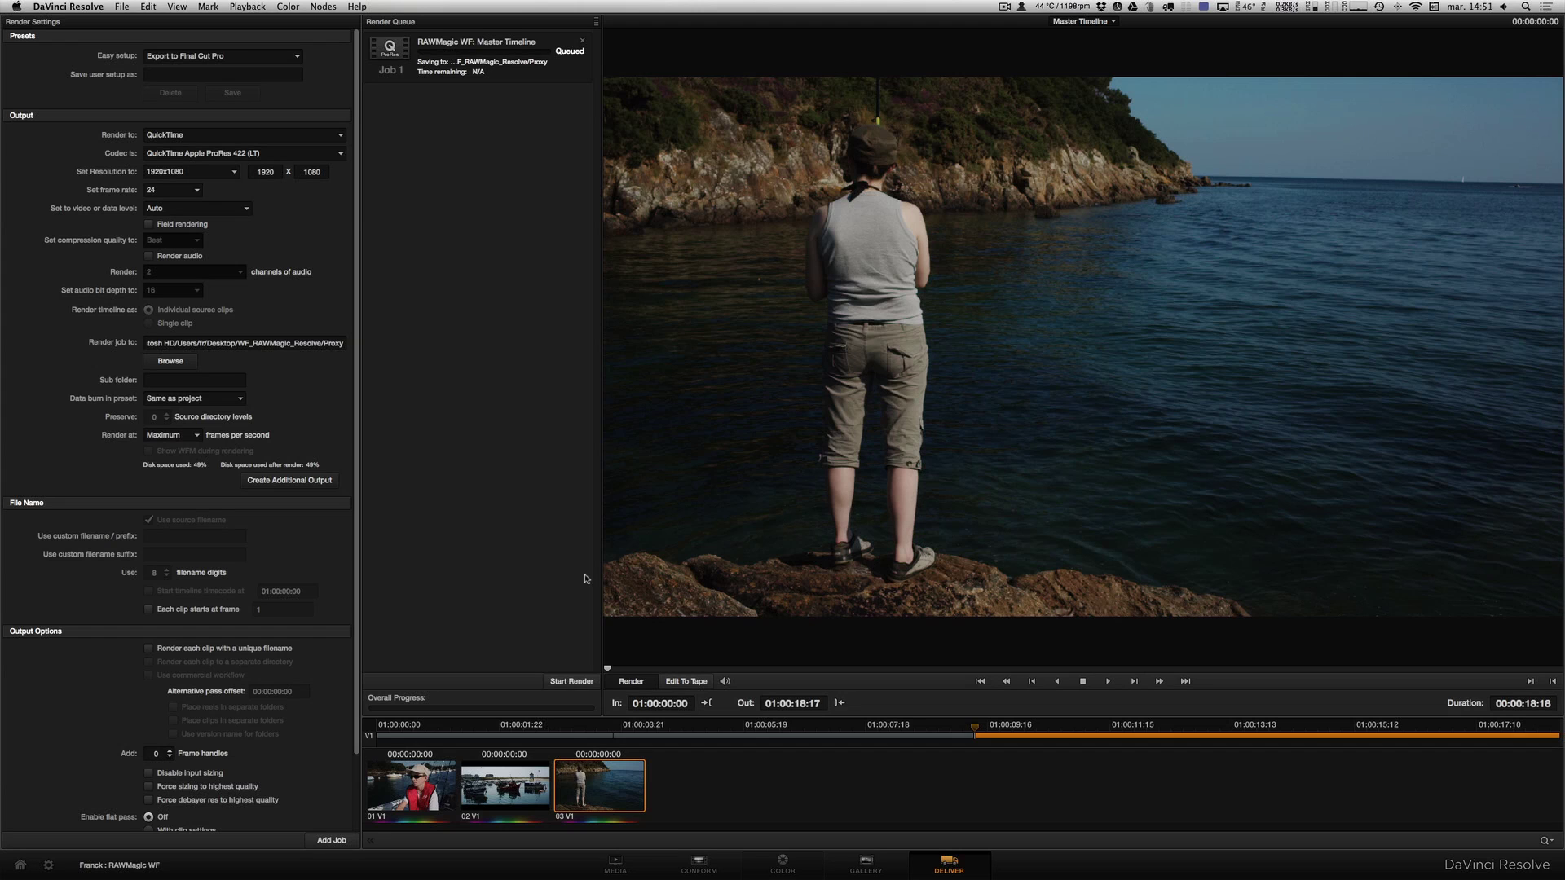
{"action": "left_click", "coordinate": [585, 682]}
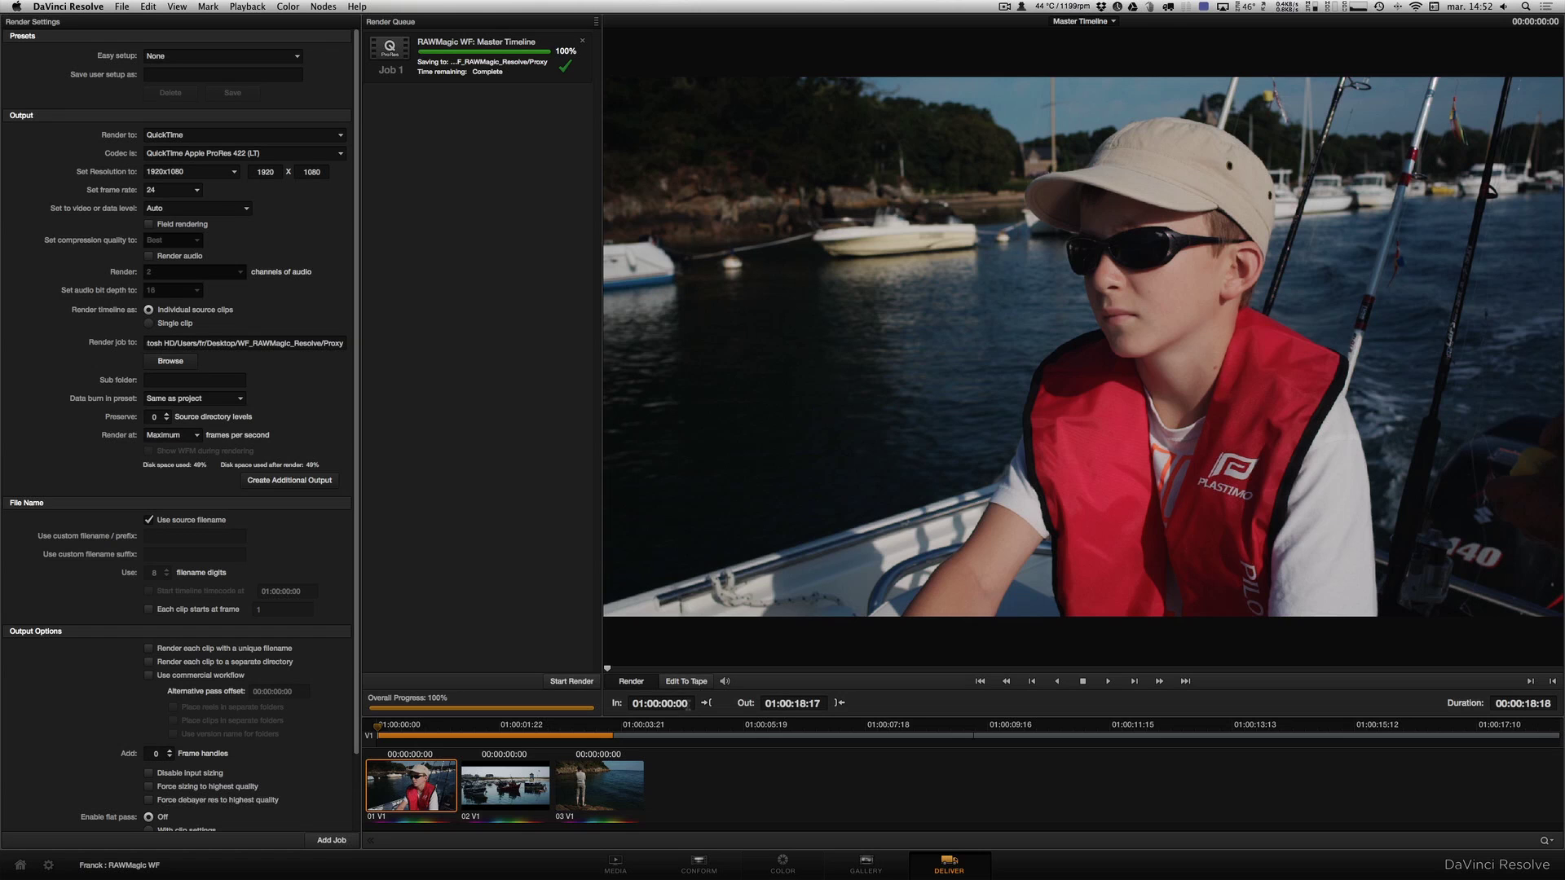
Export the Master Timeline to the WF_RAWMagic_Resolve folder as an FCPXML 1.2 file named "de resolve".
{"action": "left_click", "coordinate": [699, 864]}
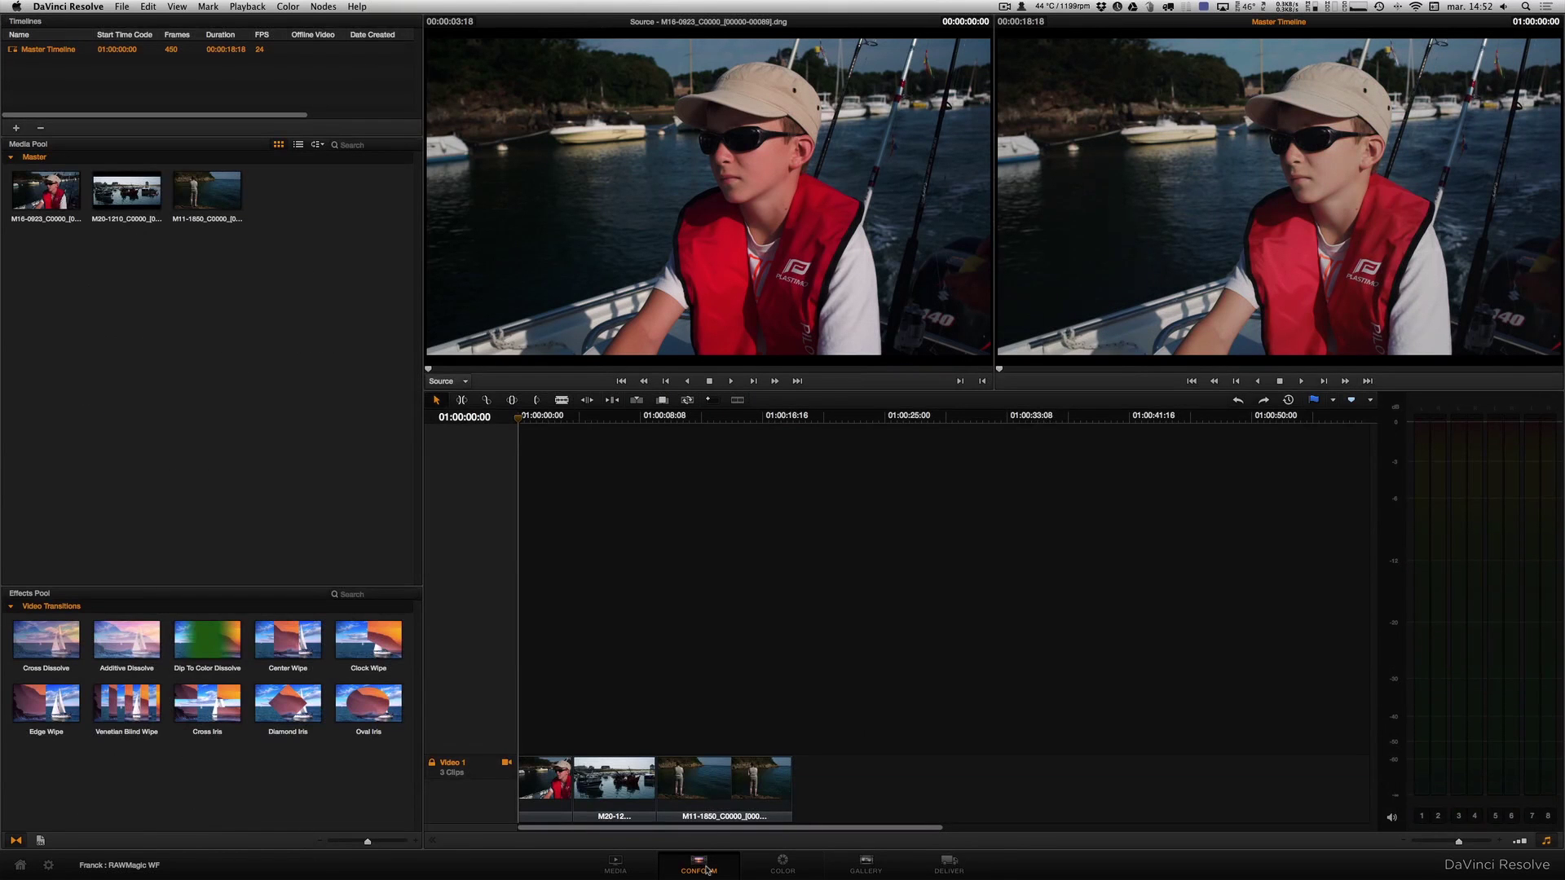
{"action": "right_click", "coordinate": [75, 54]}
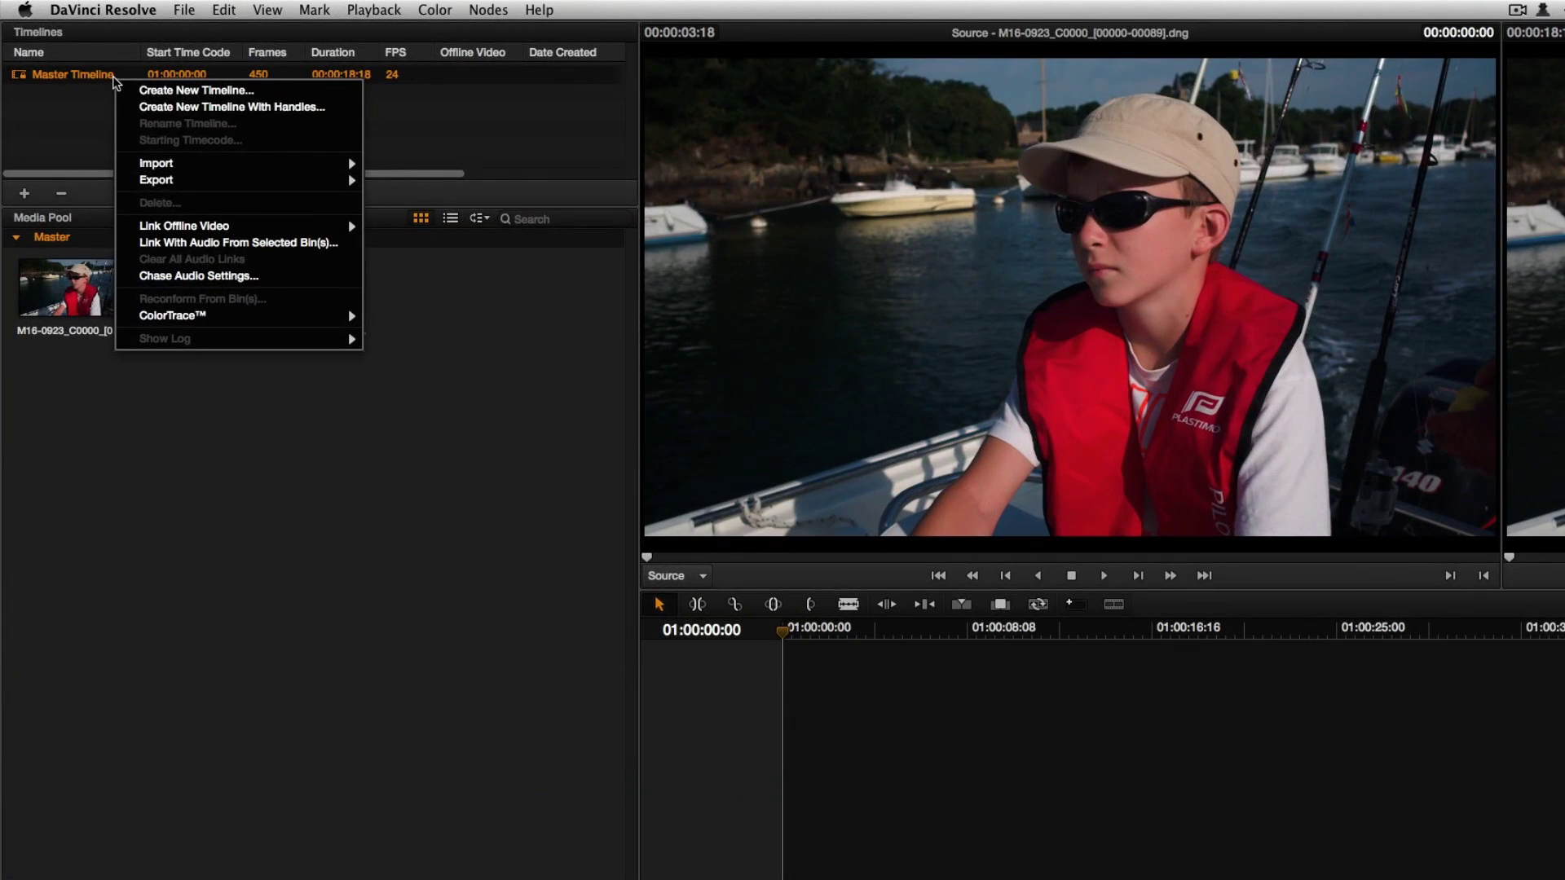
{"action": "mouse_move", "coordinate": [160, 183]}
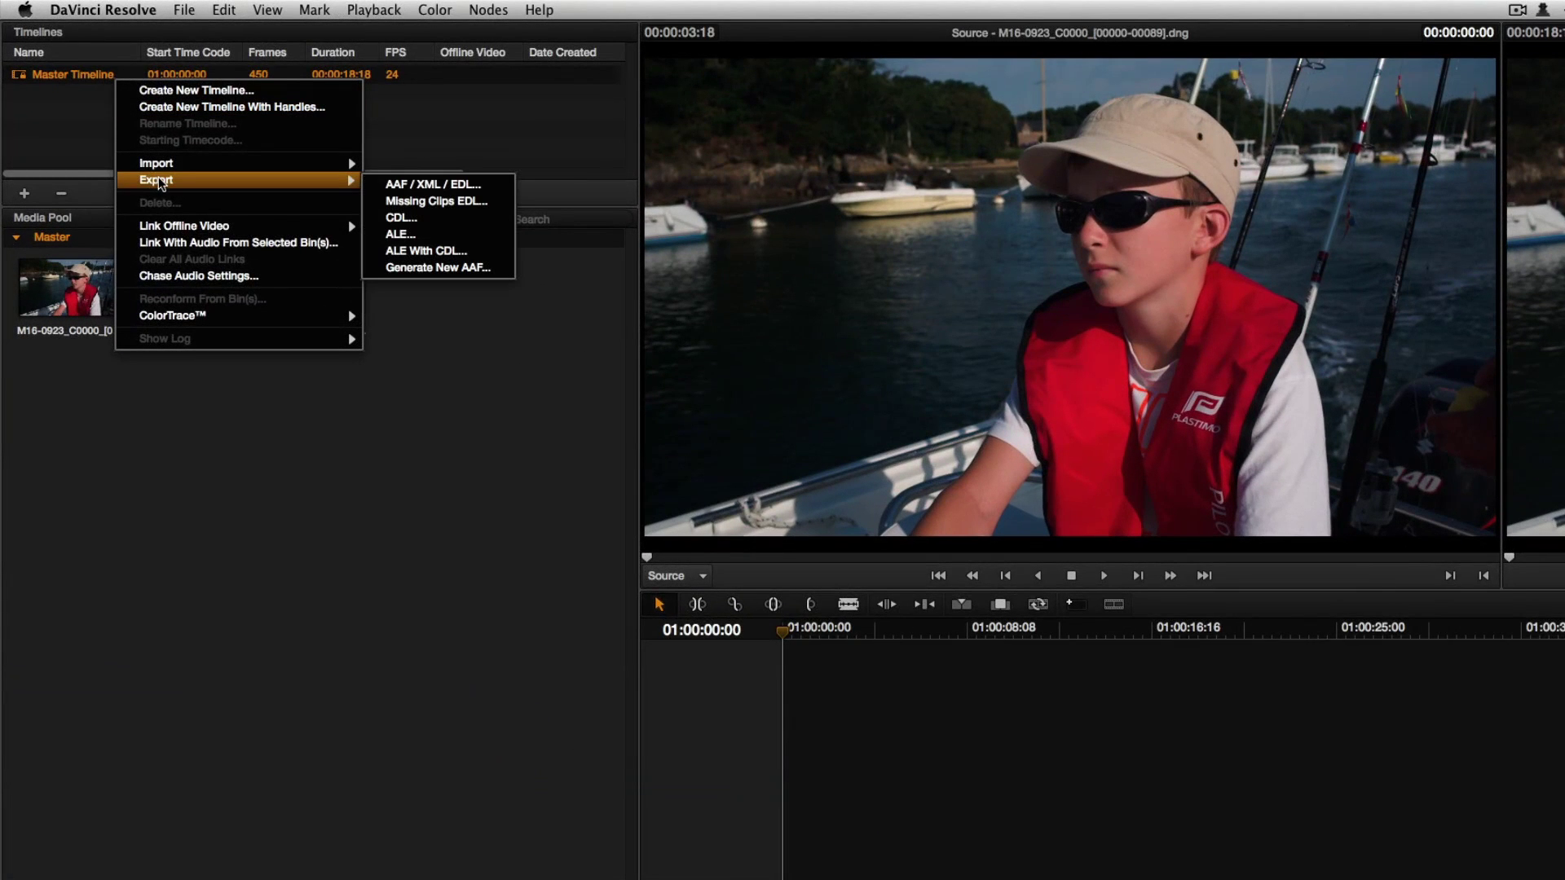
{"action": "left_click", "coordinate": [410, 186]}
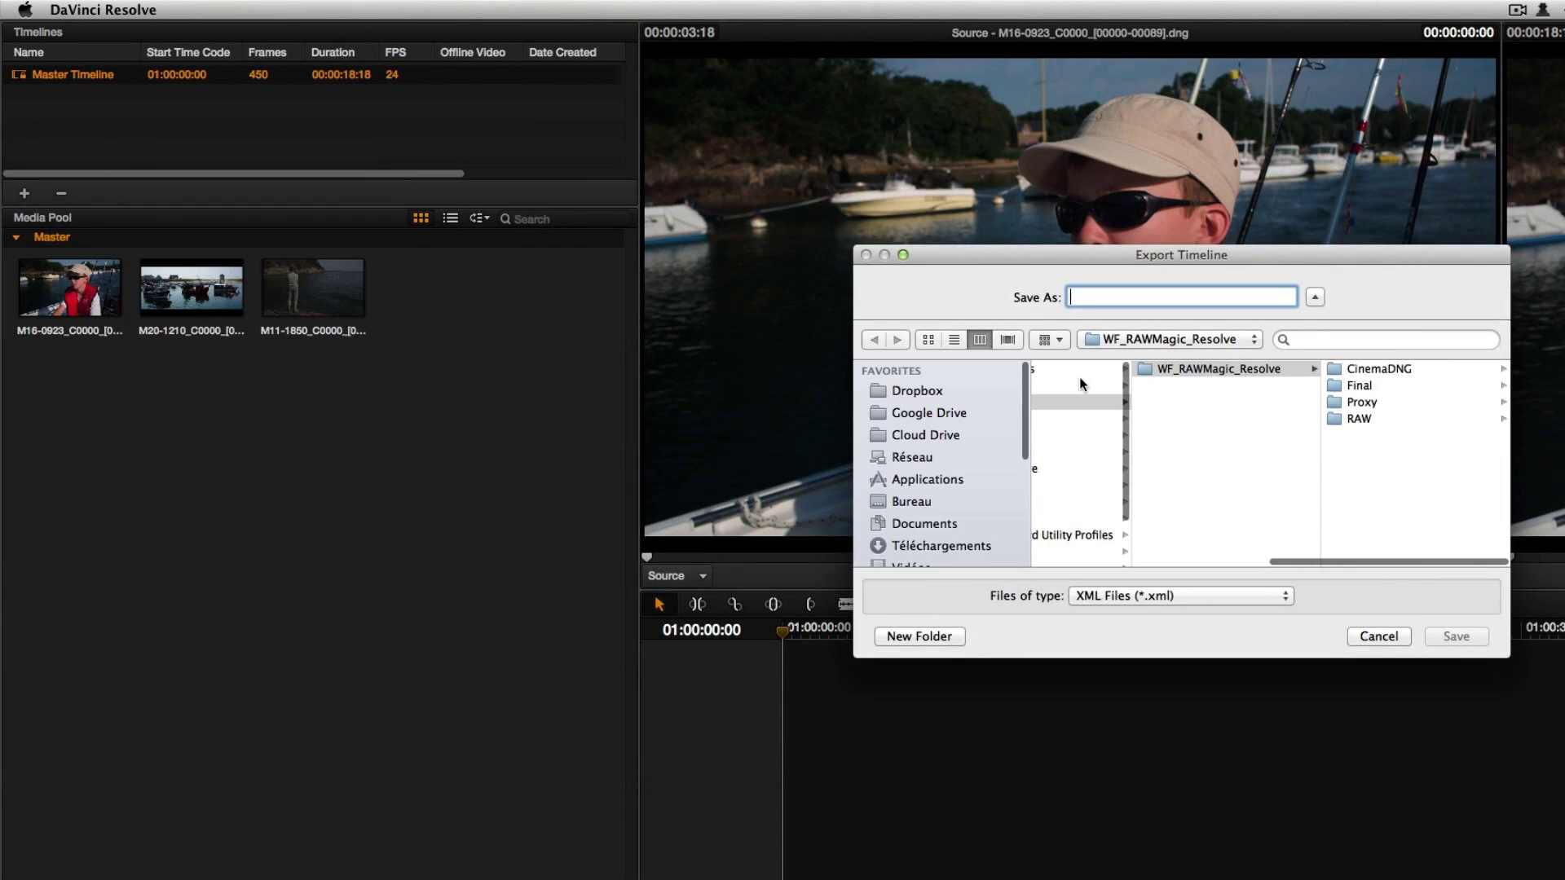
{"action": "left_click", "coordinate": [1218, 369]}
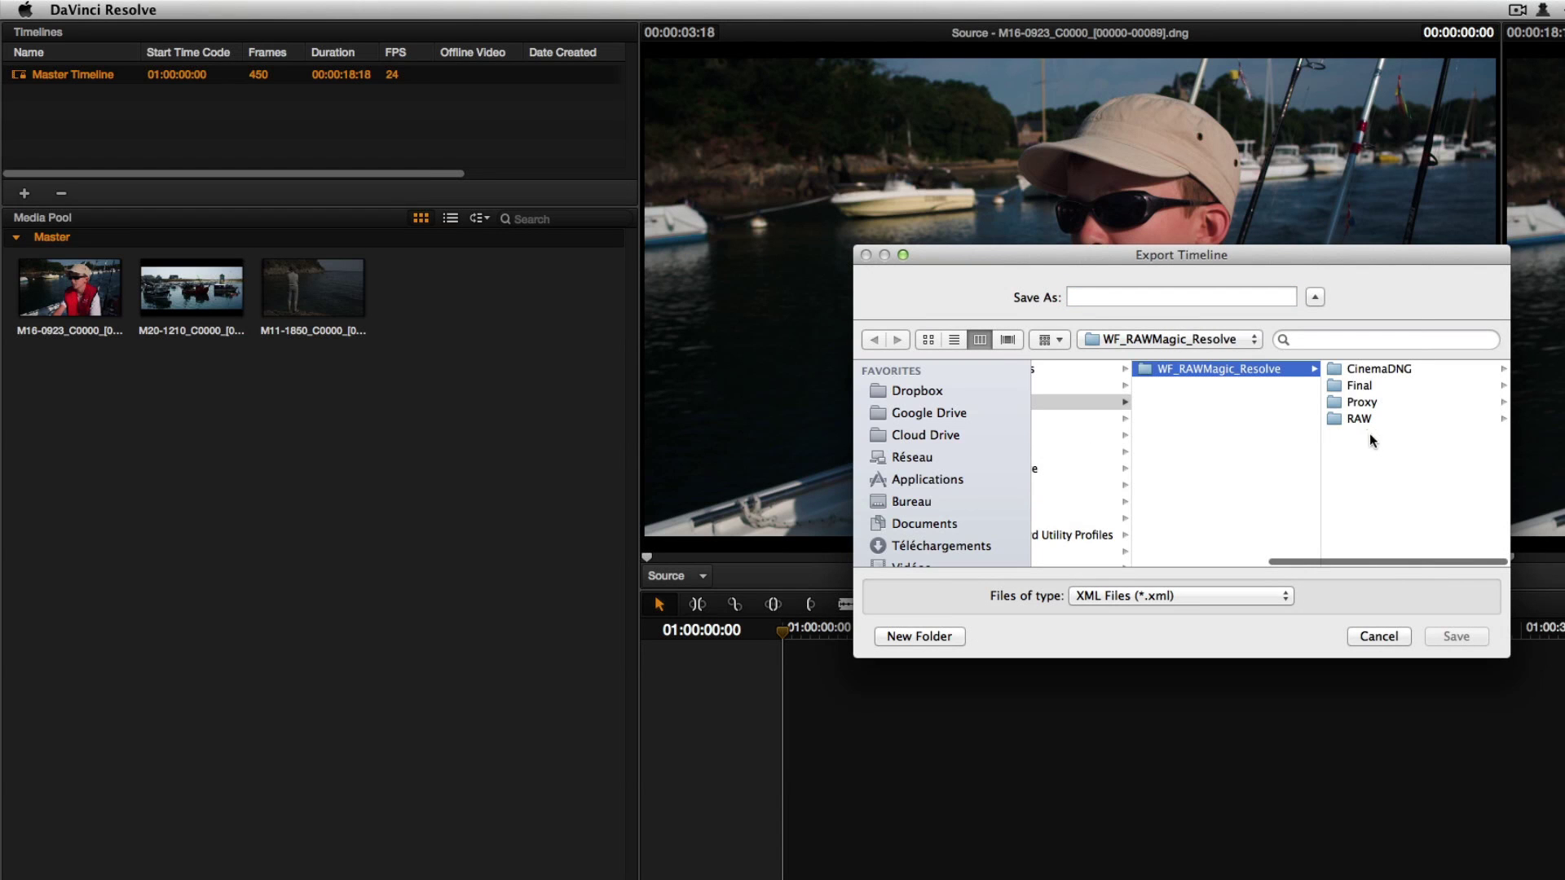
{"action": "left_click", "coordinate": [1115, 293]}
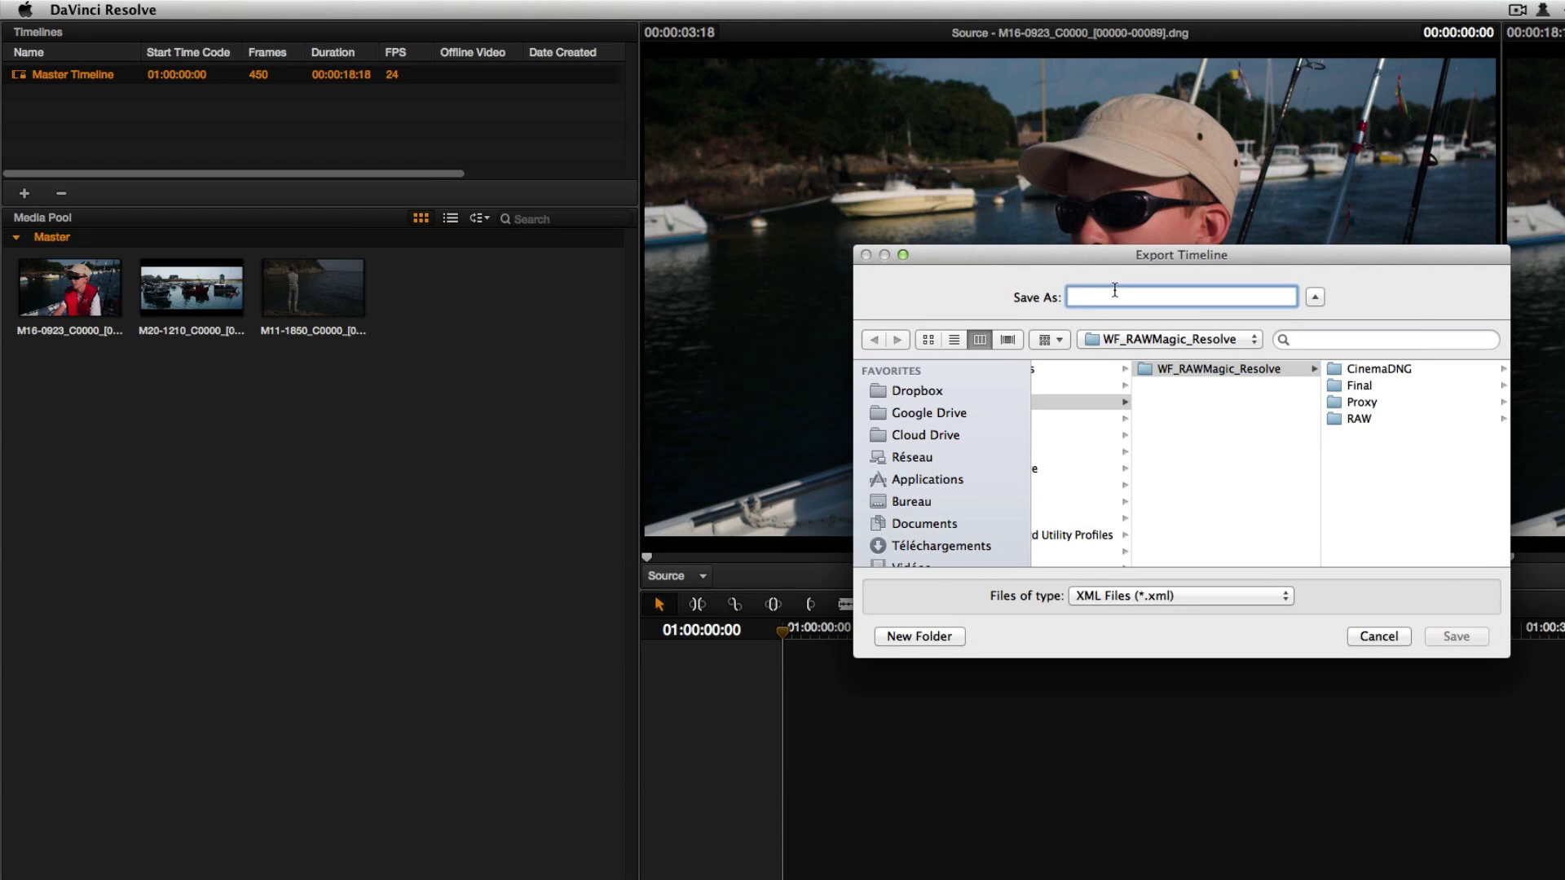
{"action": "type", "text": "de res"}
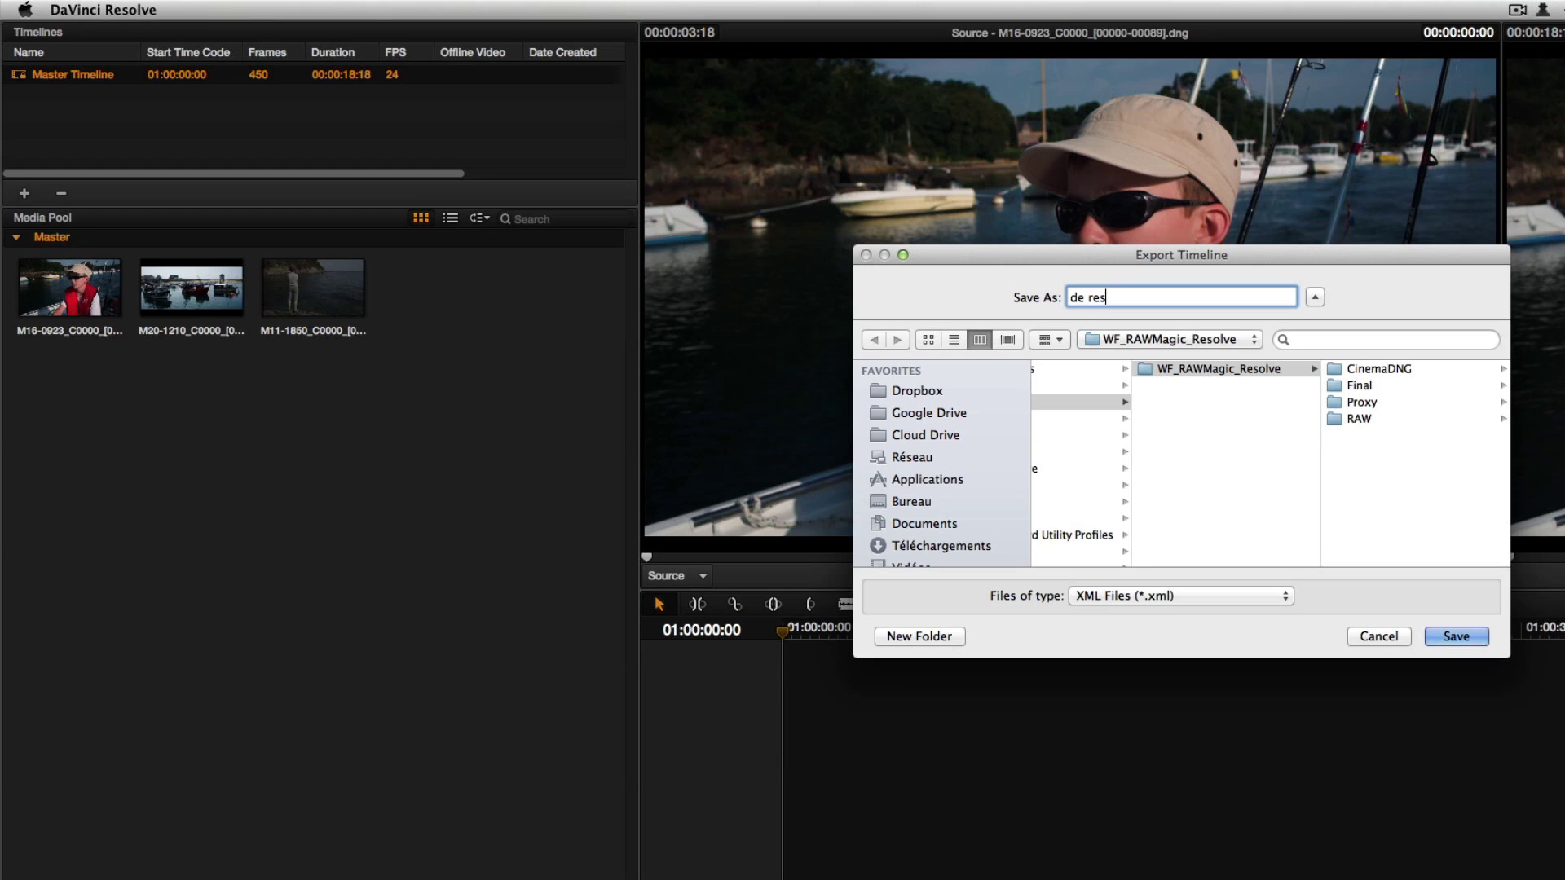
{"action": "type", "text": "olve"}
{"action": "left_click", "coordinate": [1138, 598]}
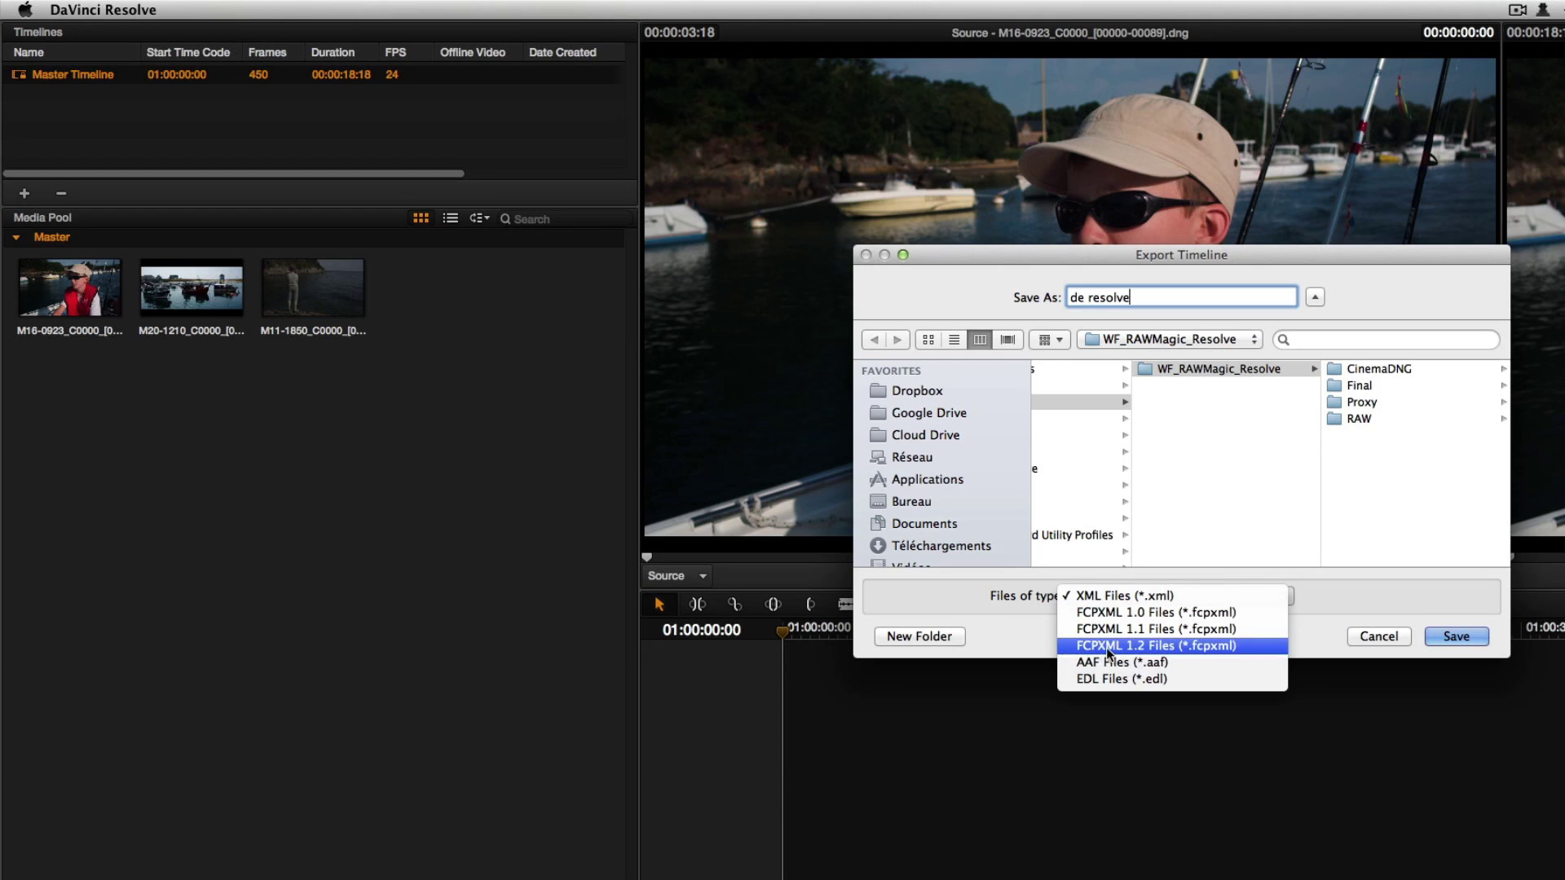
{"action": "left_click", "coordinate": [1109, 652]}
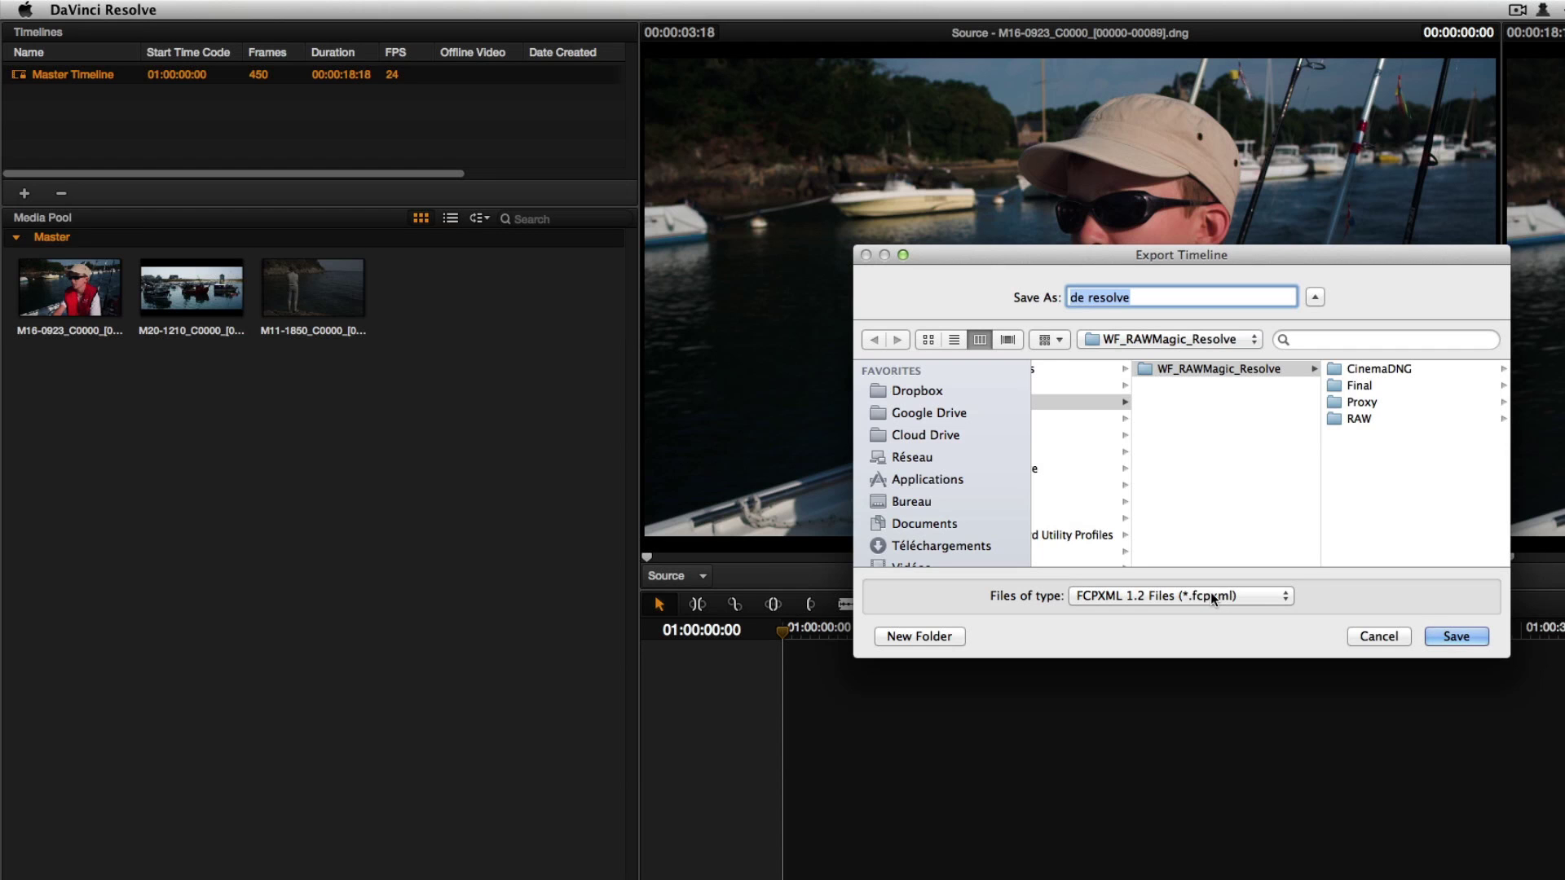
{"action": "left_click", "coordinate": [1453, 636]}
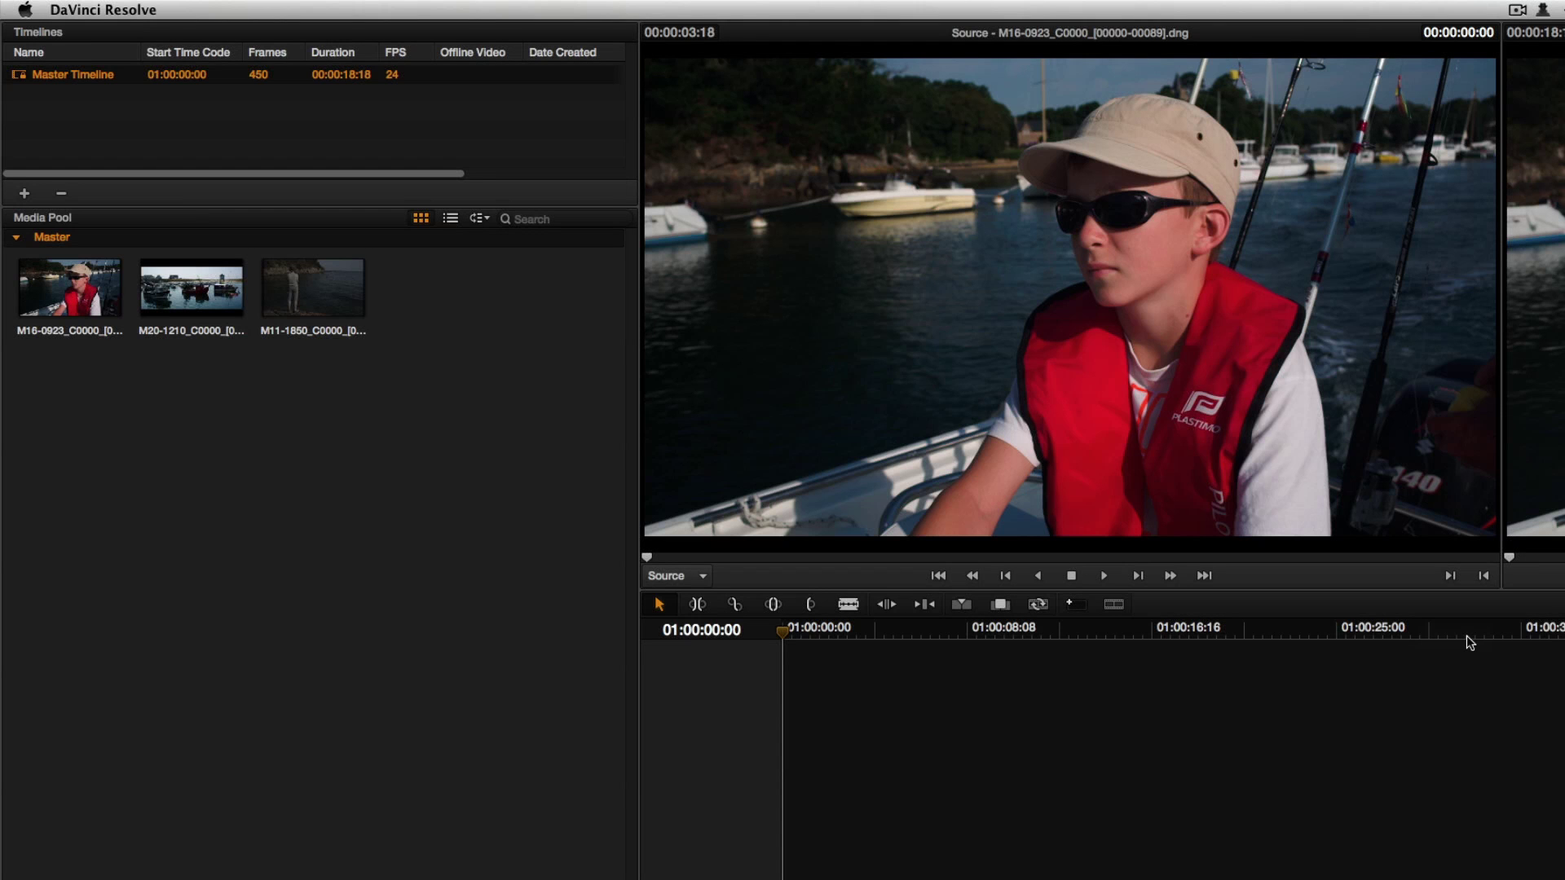
Switch to Final Cut Pro and import the de resolve.fcpxml file with Video as the storage location.
{"action": "key", "text": "super+Tab"}
{"action": "key", "text": "super+Tab"}
{"action": "key", "text": "super+Tab"}
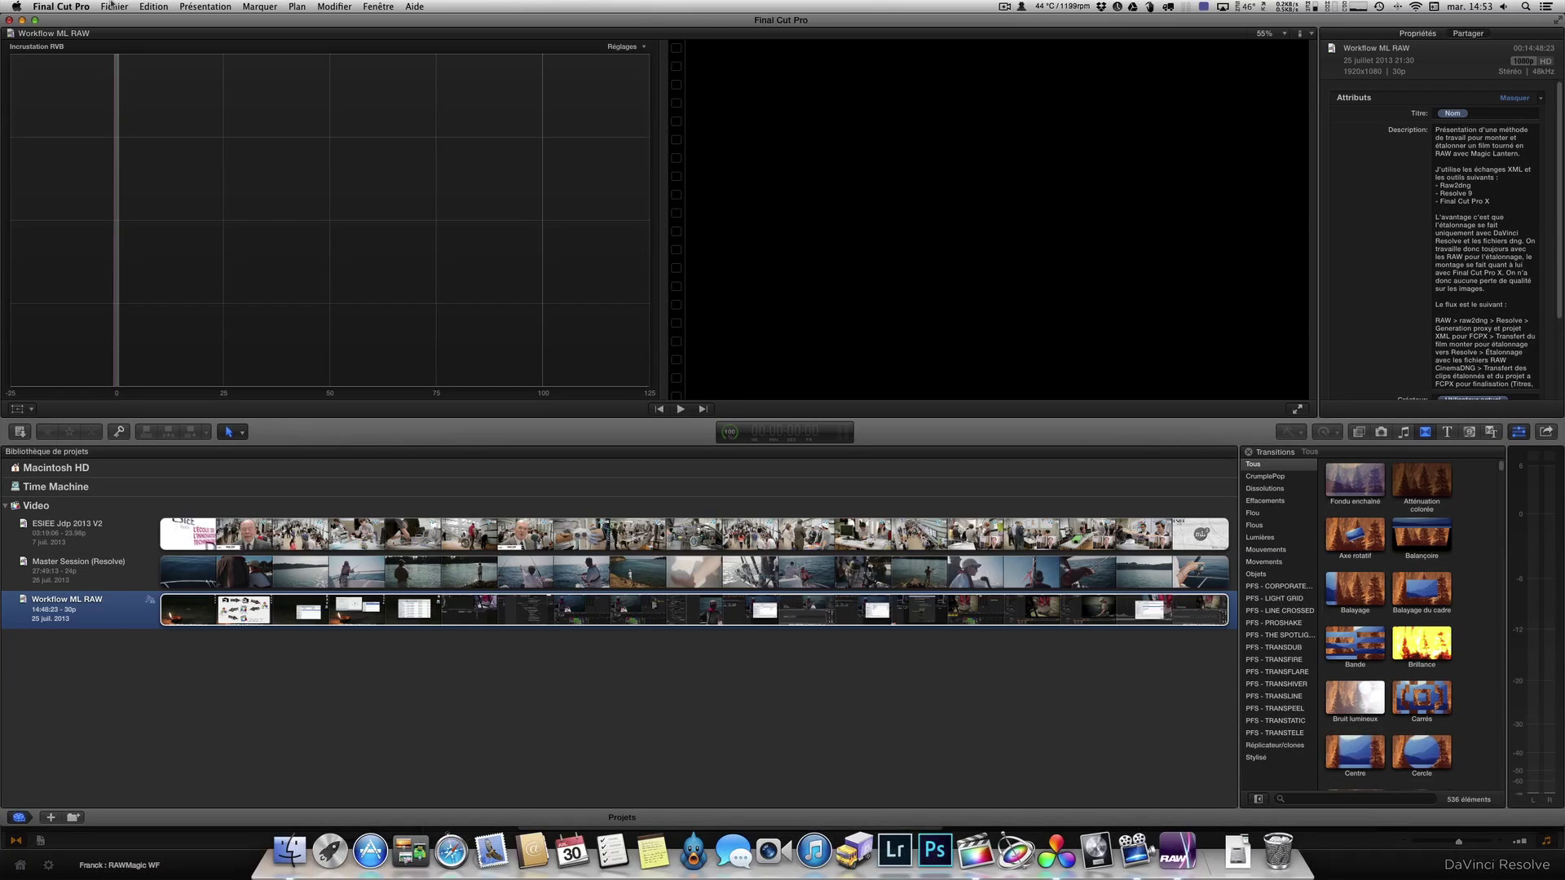
{"action": "left_click", "coordinate": [155, 9]}
{"action": "mouse_move", "coordinate": [199, 174]}
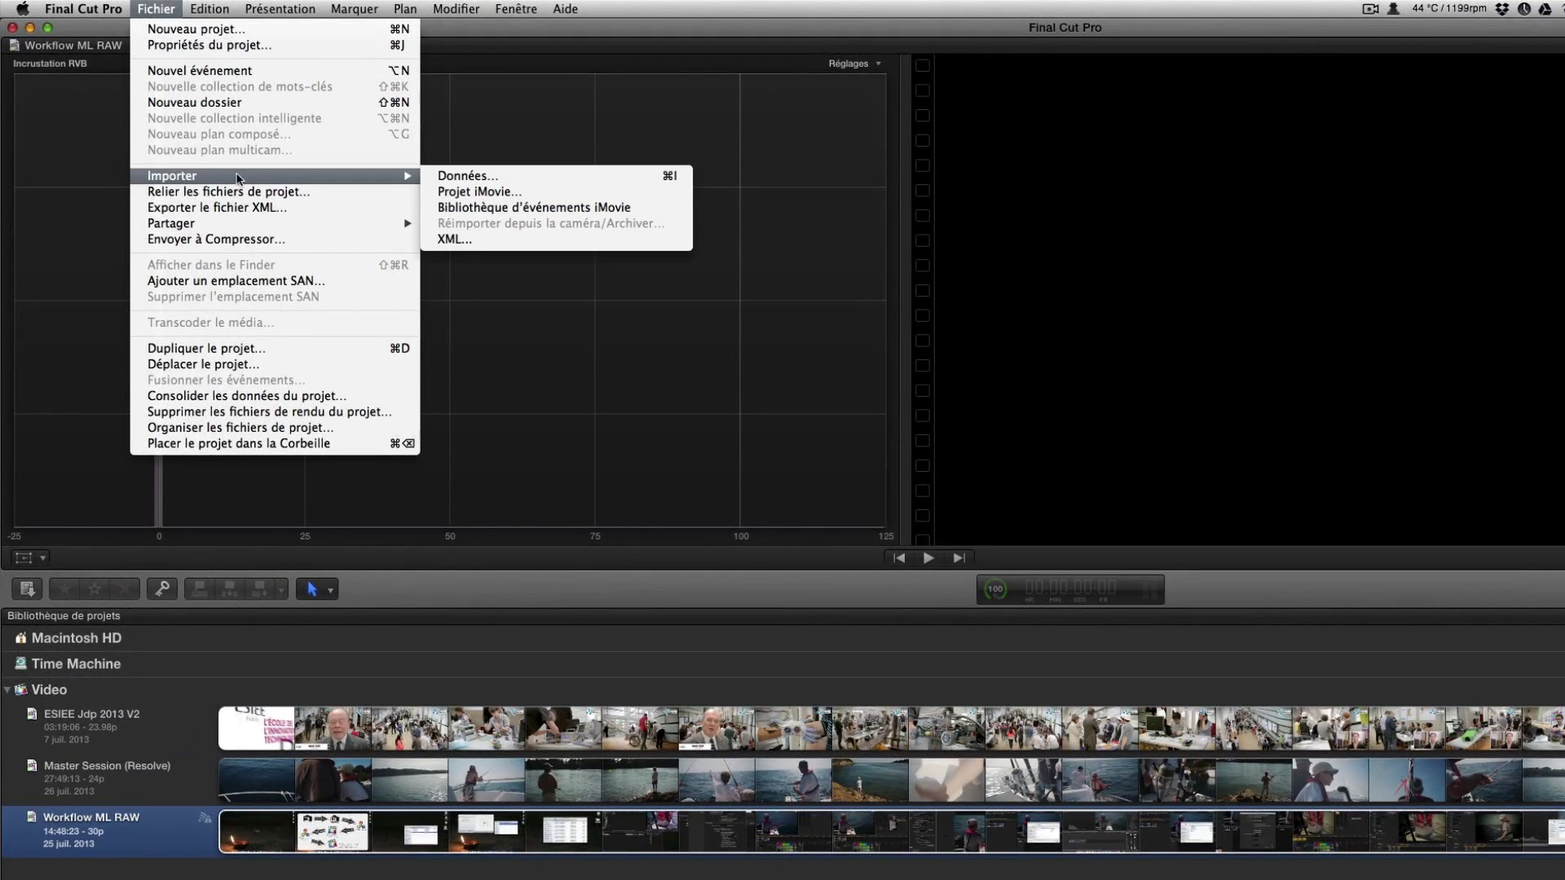
{"action": "left_click", "coordinate": [481, 240]}
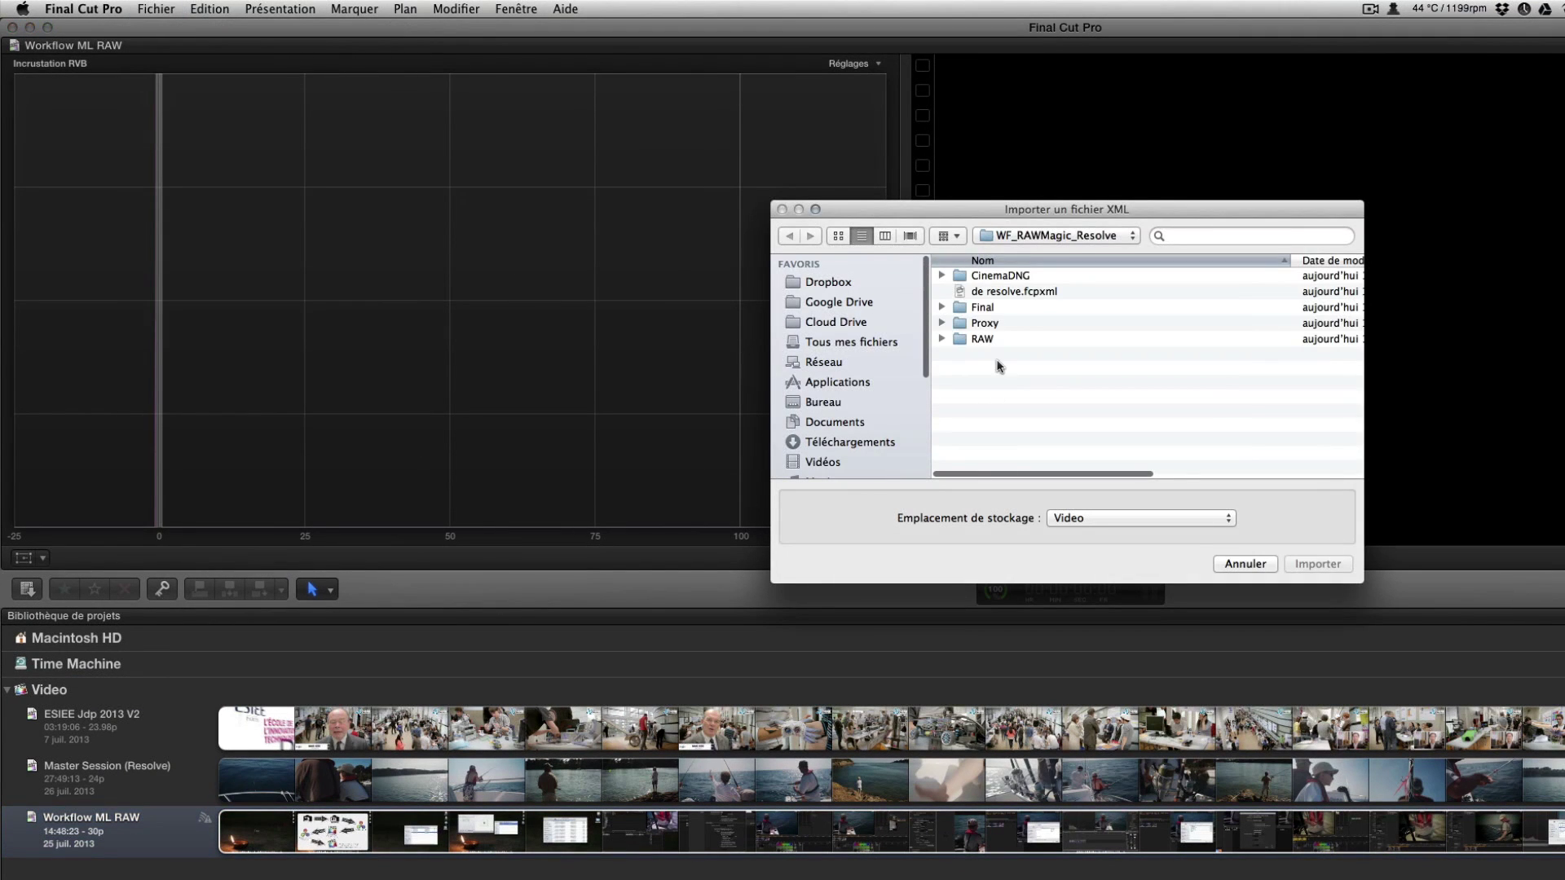
{"action": "left_click", "coordinate": [1016, 296]}
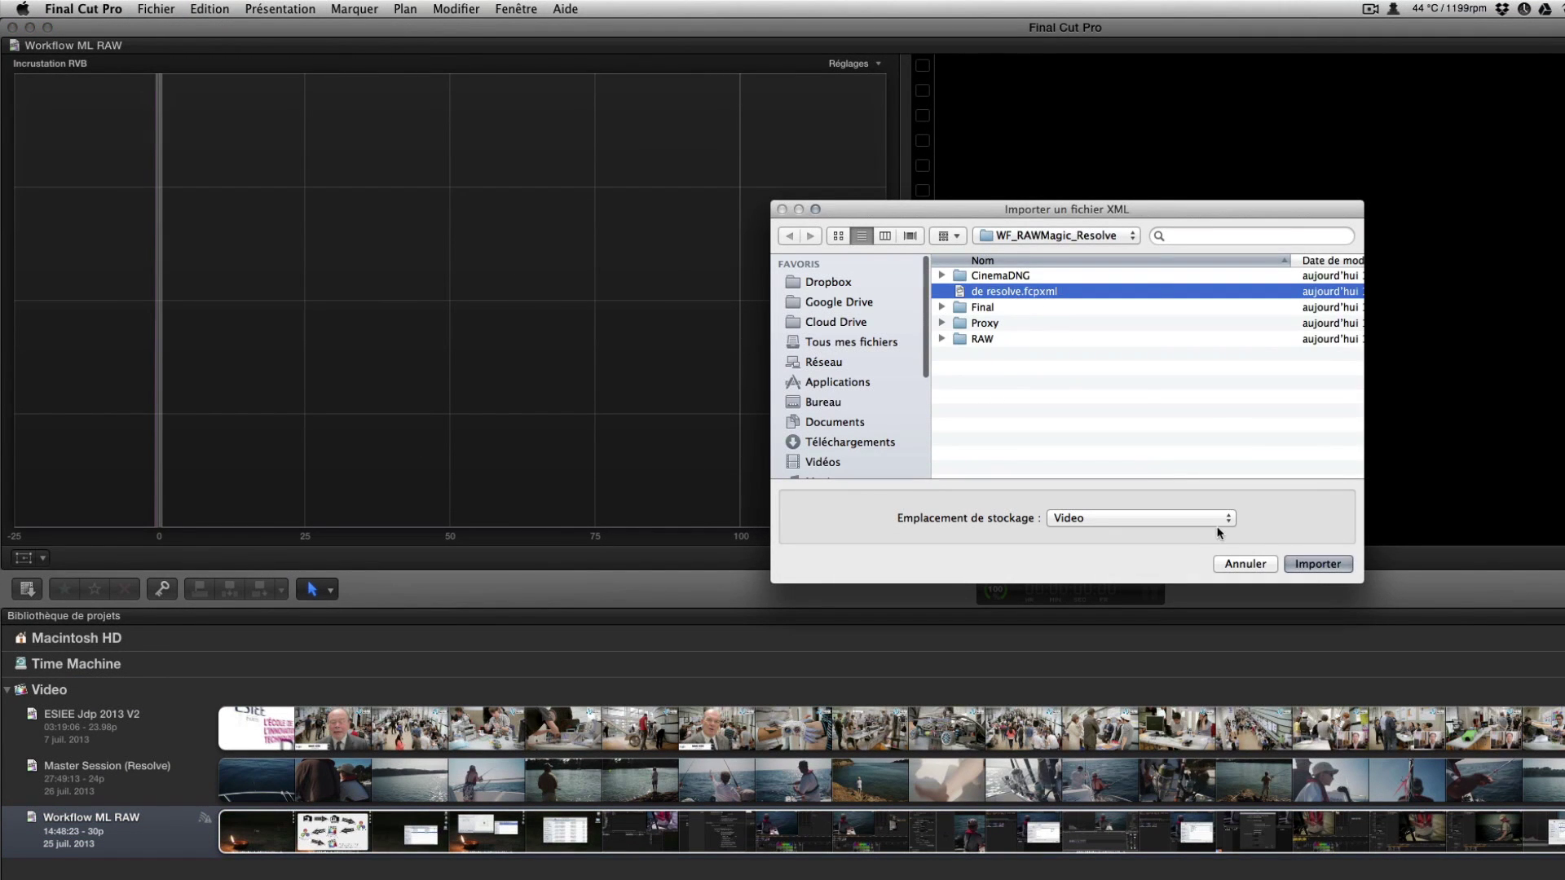
{"action": "left_click", "coordinate": [1318, 564]}
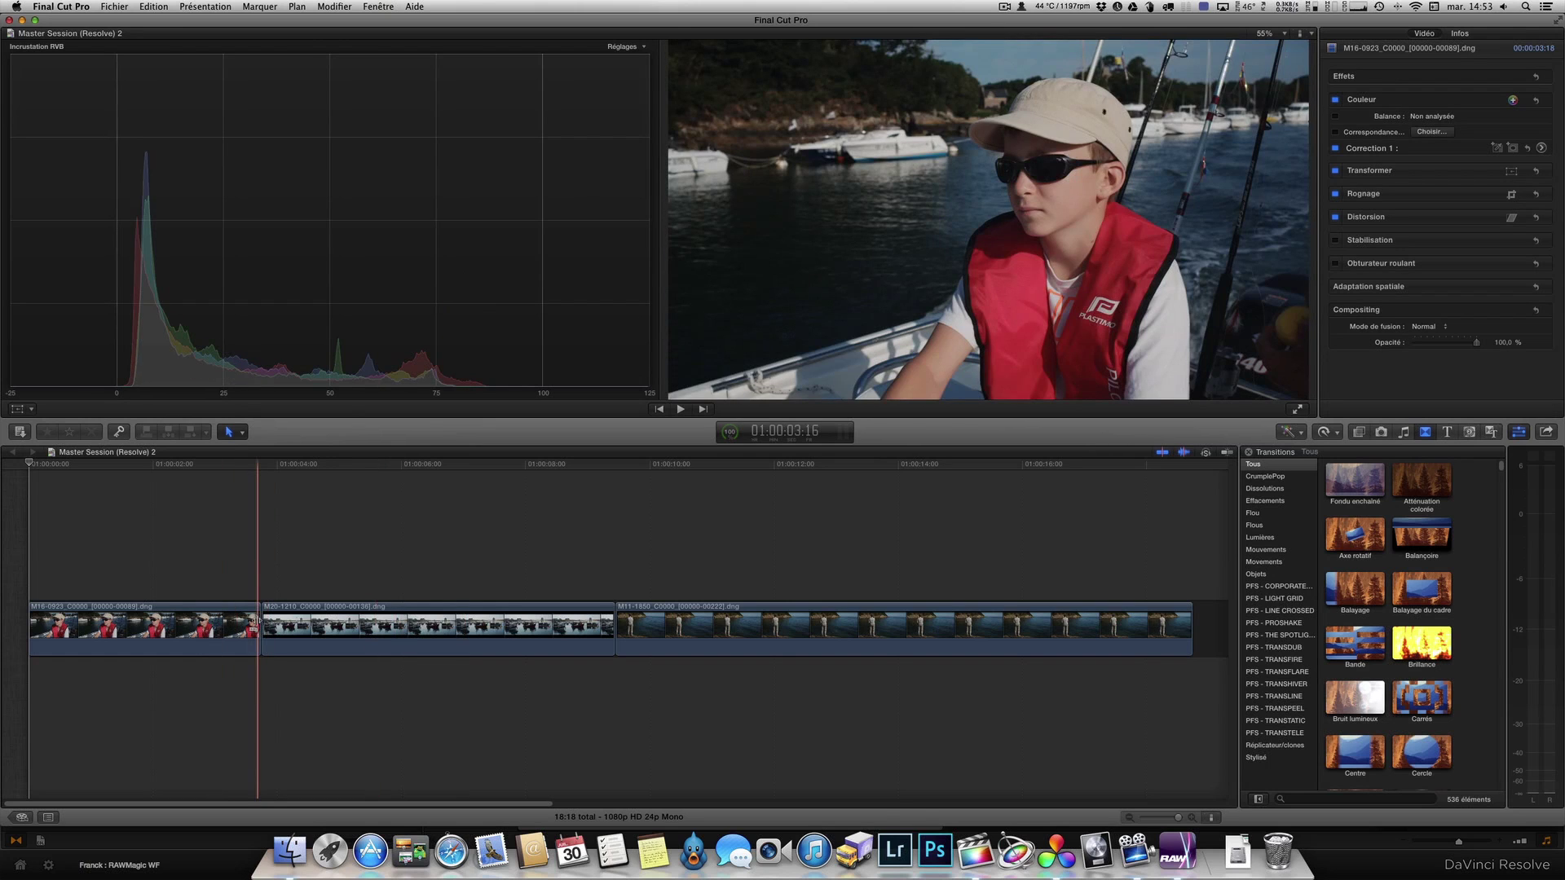
Shorten all three clips in the Master Session (Resolve) 2 timeline and move the M16-0923 clip to the end.
{"action": "left_click_drag", "start_coordinate": [258, 624], "coordinate": [114, 624]}
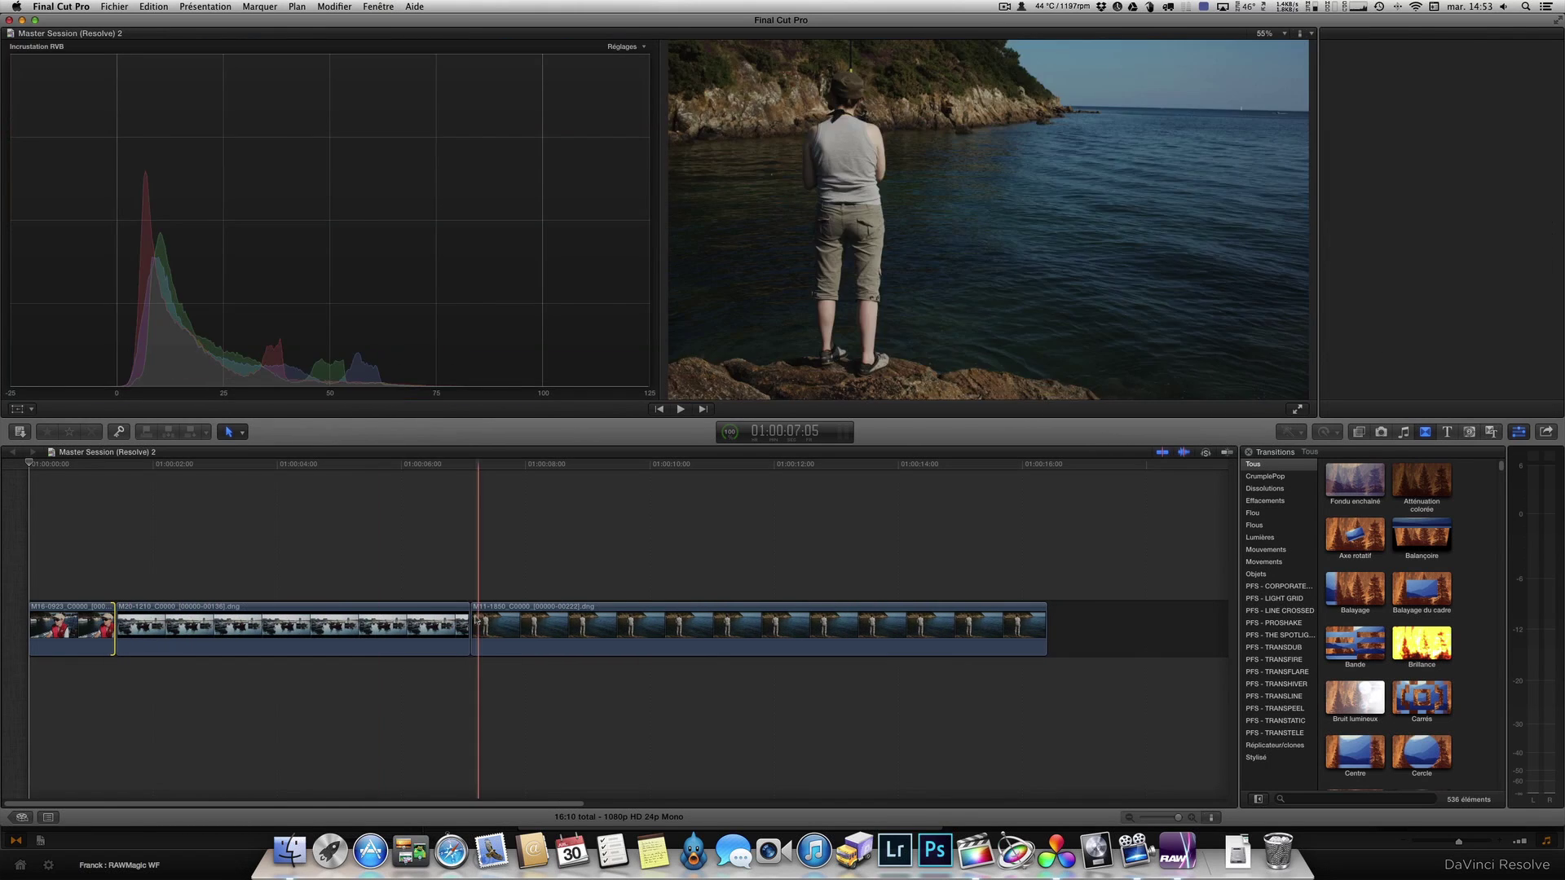
{"action": "left_click_drag", "start_coordinate": [469, 628], "coordinate": [281, 627]}
{"action": "left_click_drag", "start_coordinate": [861, 628], "coordinate": [447, 628]}
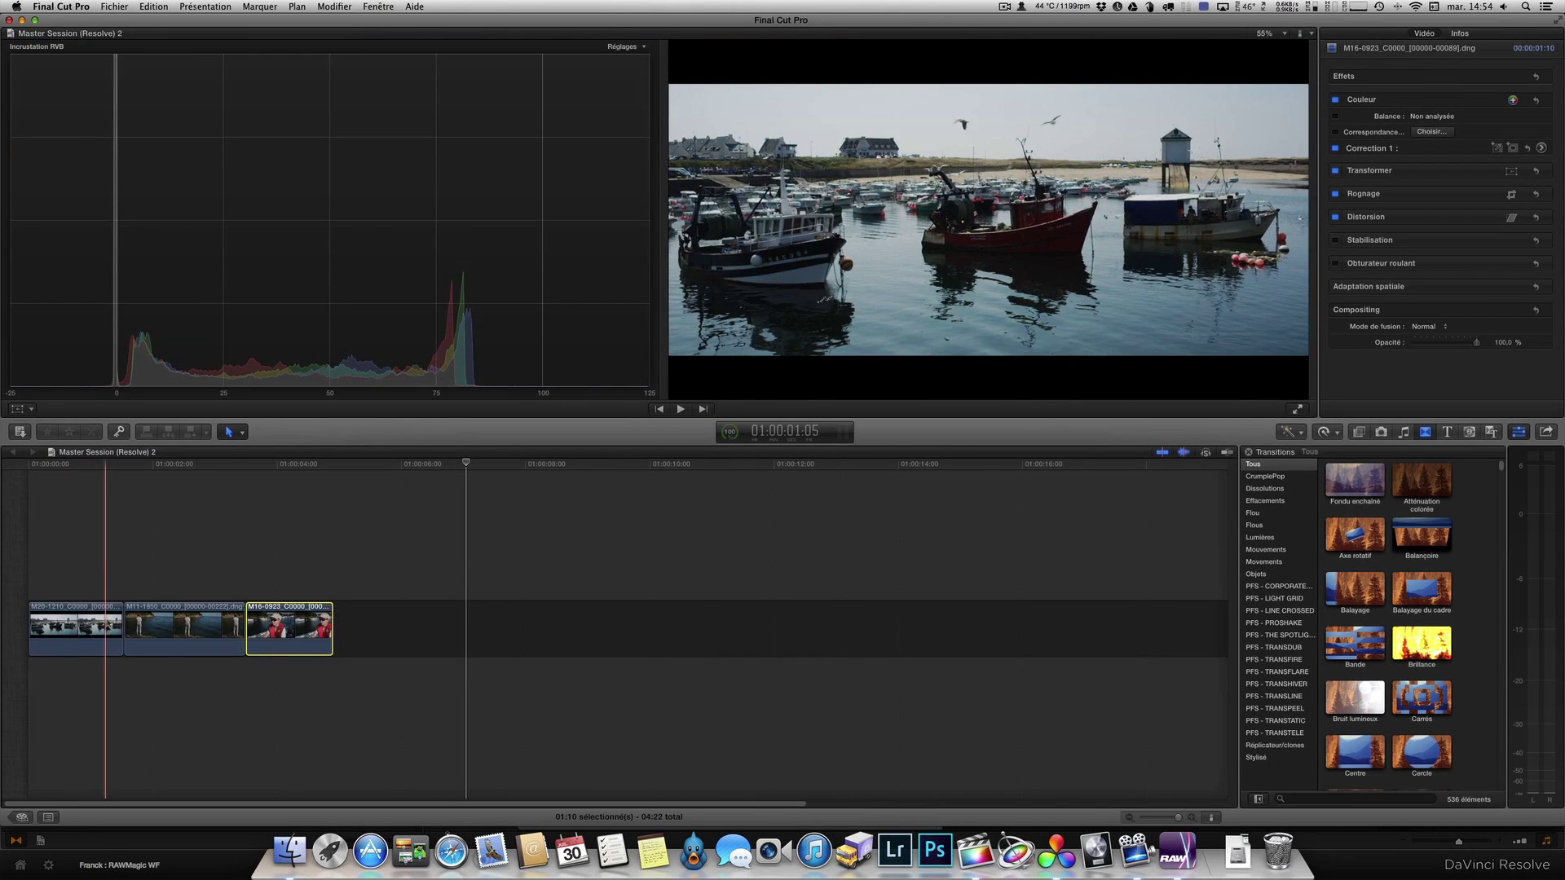
{"action": "left_click_drag", "start_coordinate": [239, 627], "coordinate": [281, 623]}
{"action": "key", "text": "super+7"}
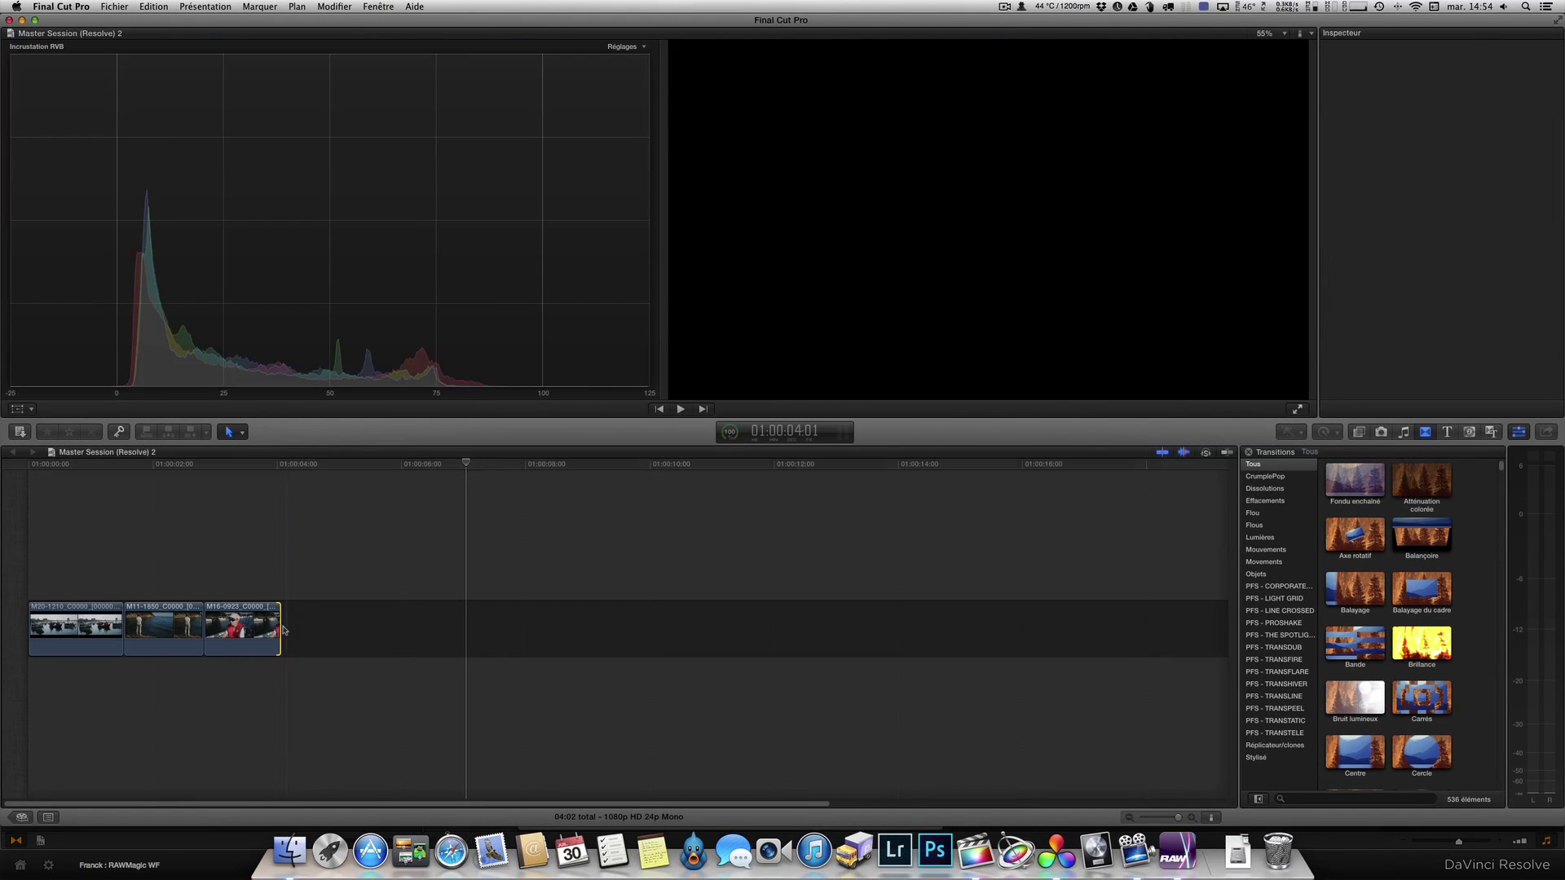
Export the edited project as an XML file named "de fcpx" in the WF_RAWMagic_Resolve folder, with the Présentation étendue metadata view.
{"action": "left_click", "coordinate": [112, 7]}
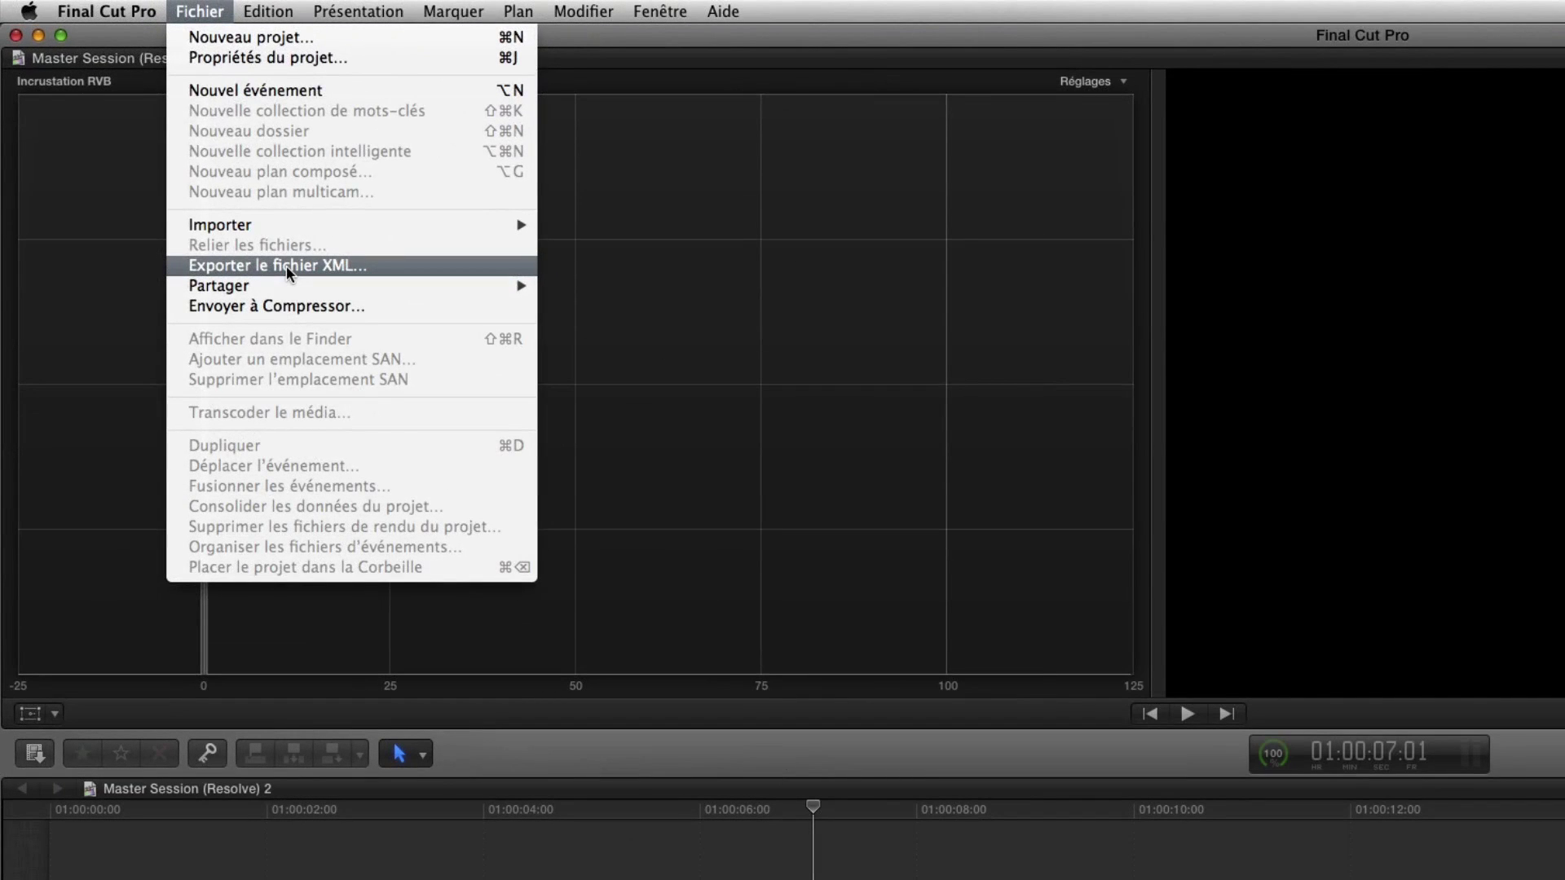
{"action": "left_click", "coordinate": [286, 265]}
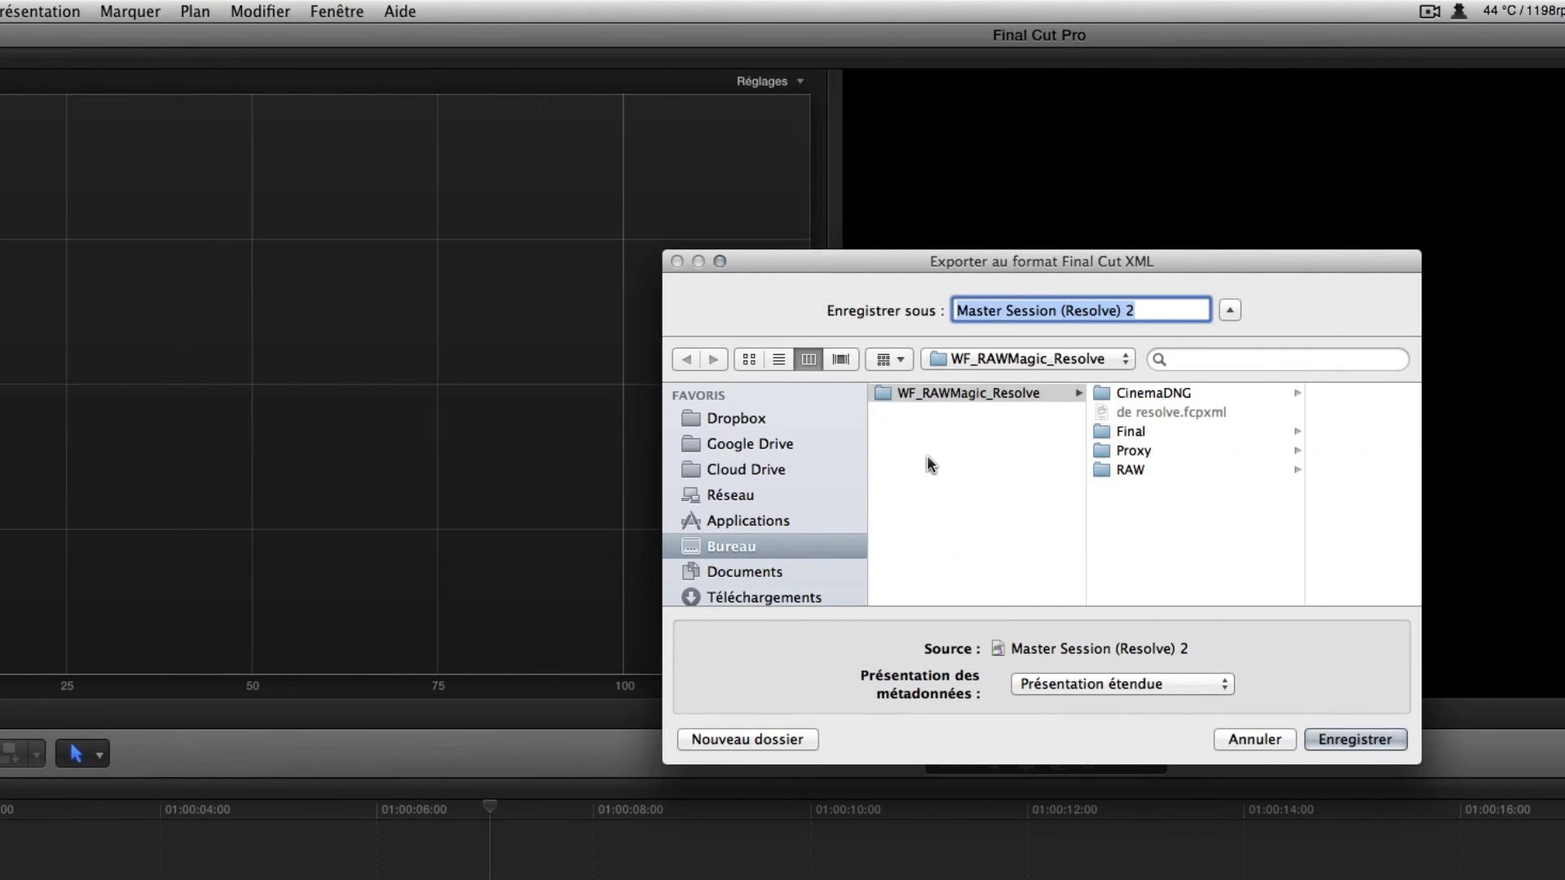
{"action": "type", "text": "de fcpx"}
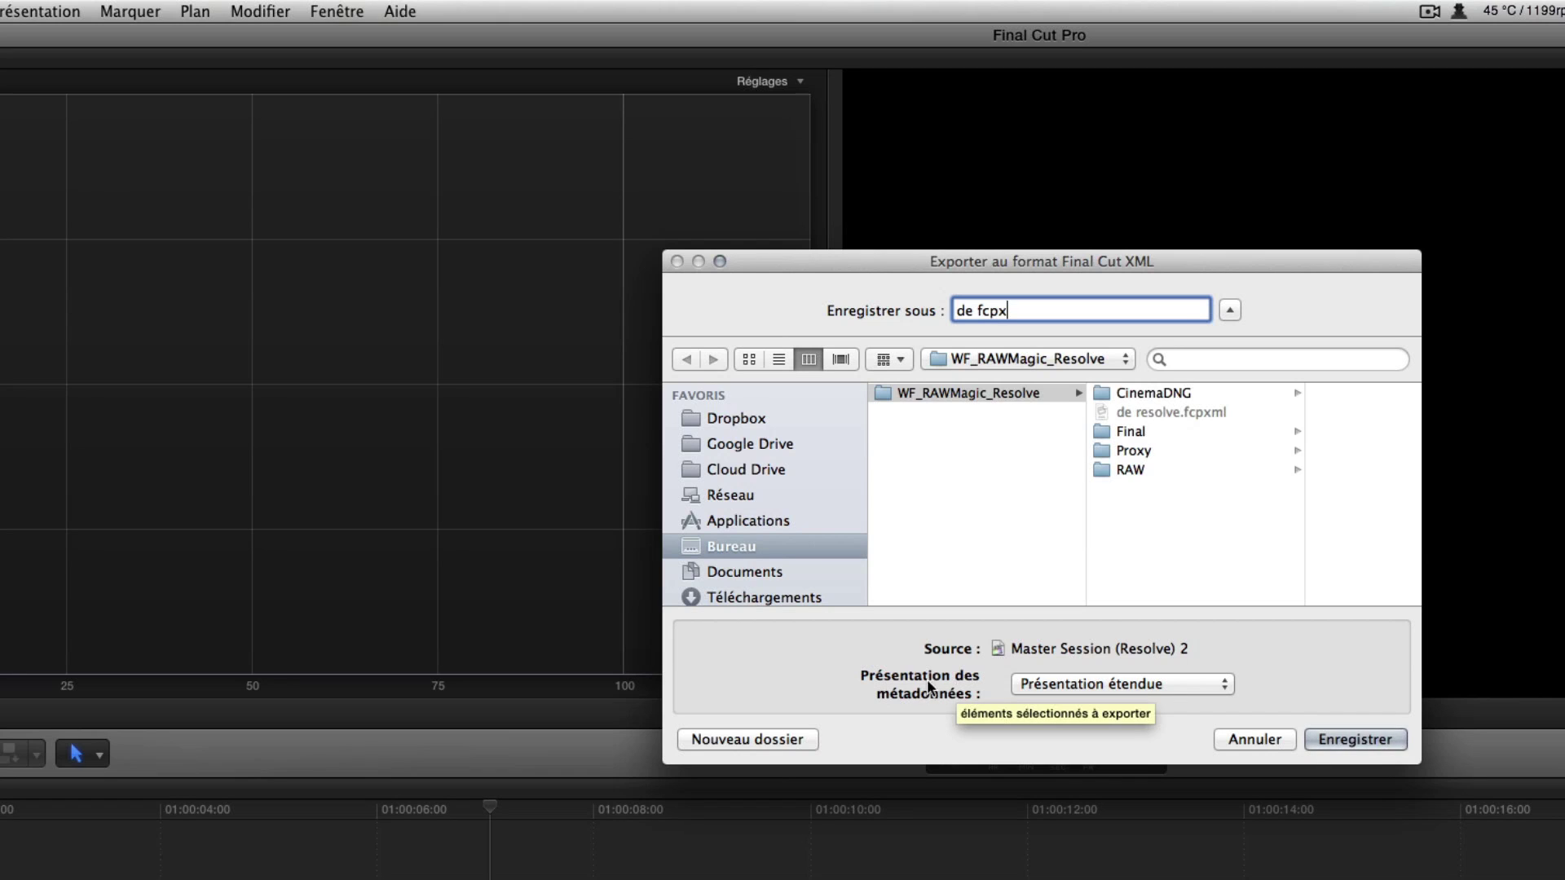
{"action": "left_click", "coordinate": [1127, 686]}
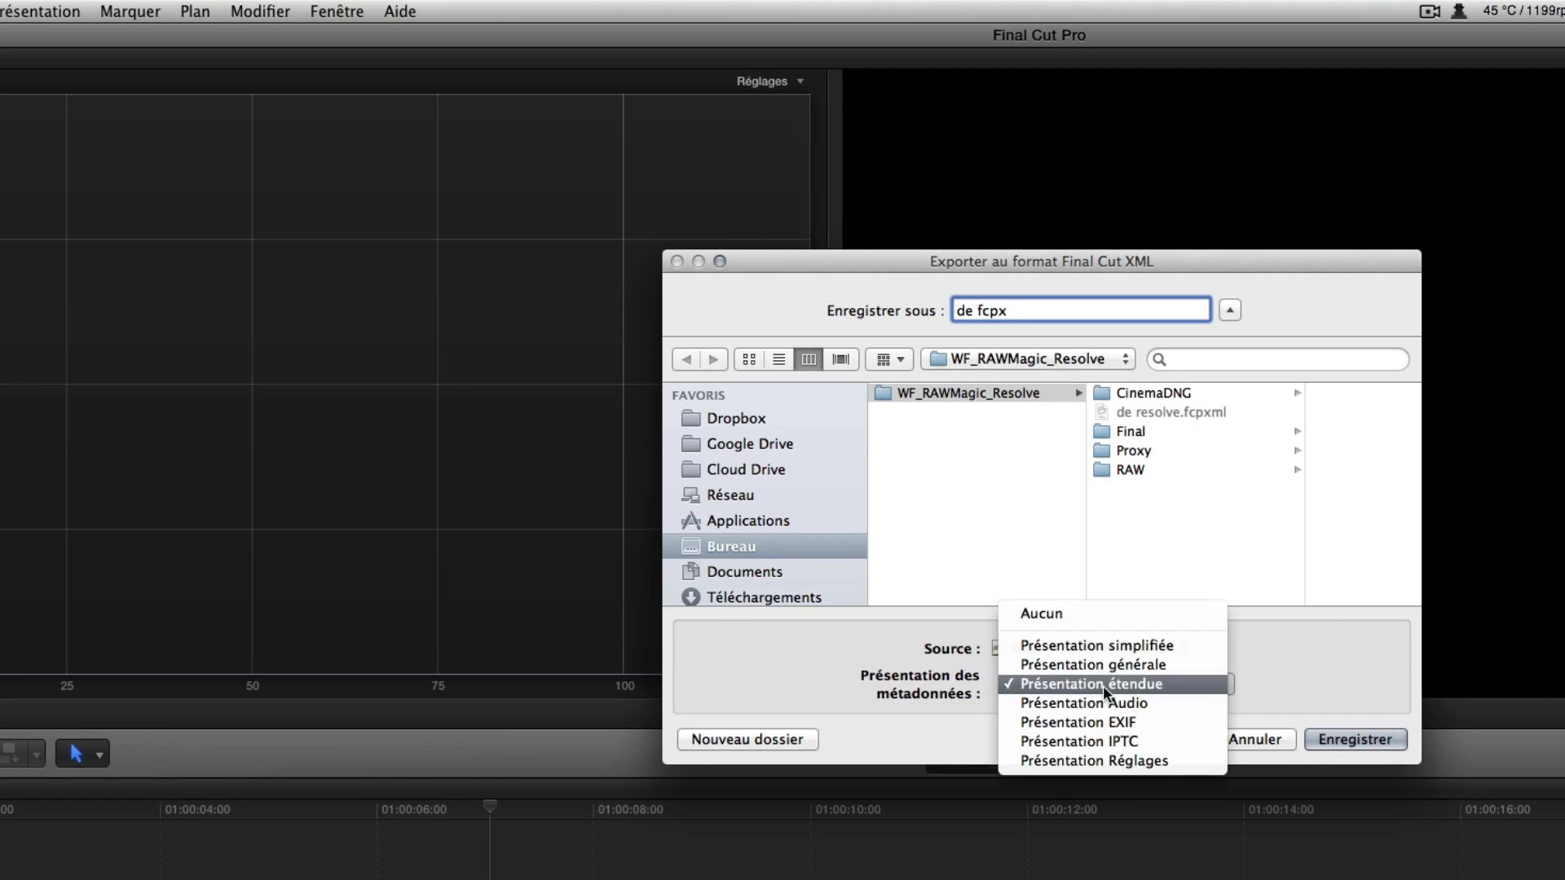
{"action": "left_click", "coordinate": [1103, 687]}
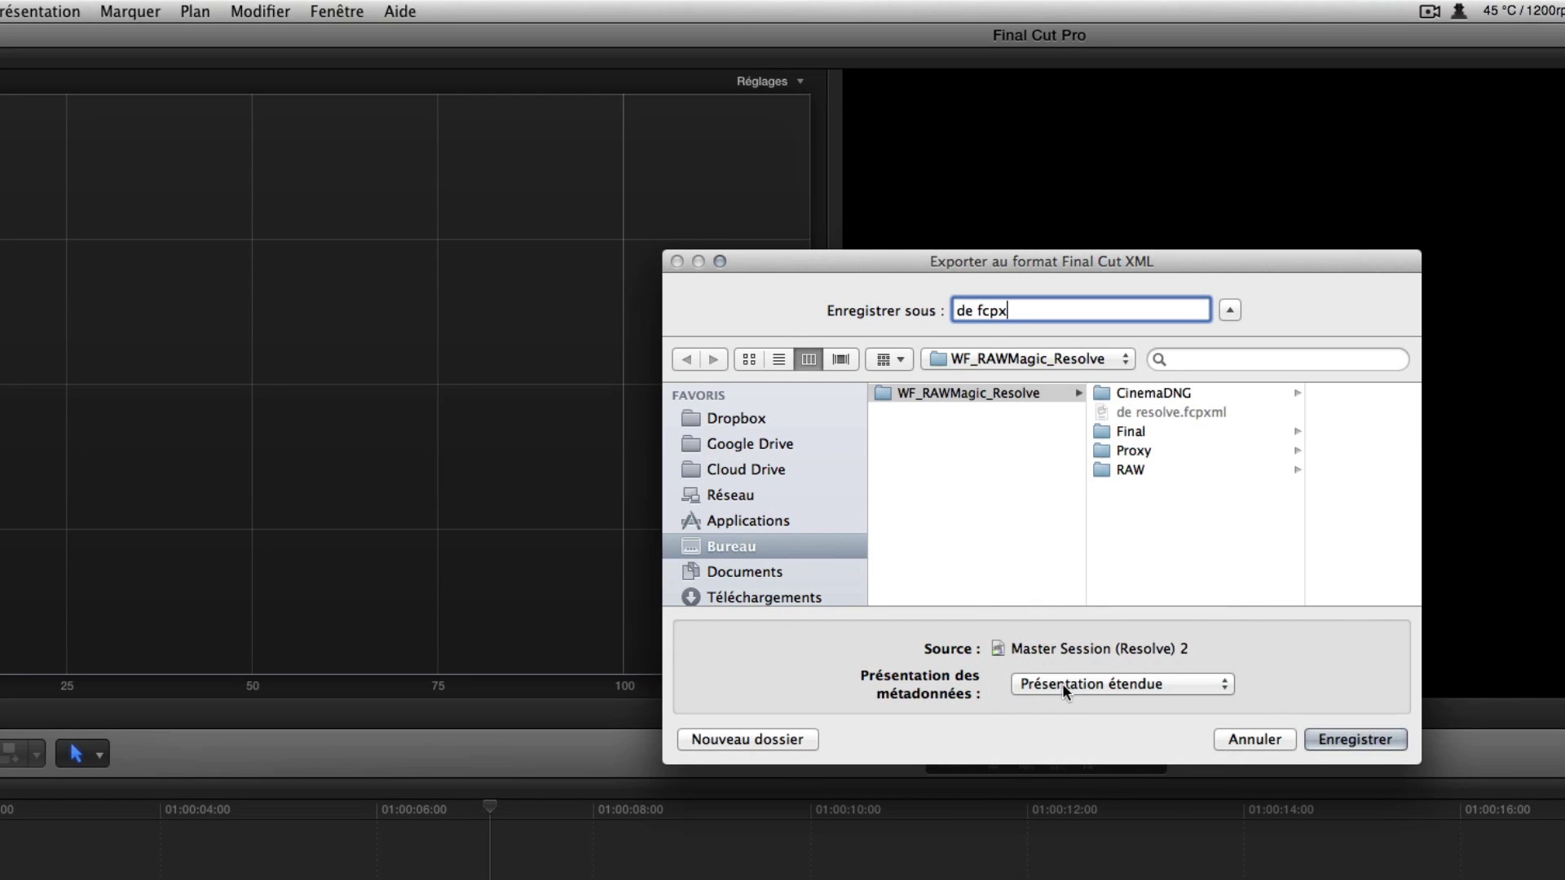
{"action": "left_click", "coordinate": [1356, 740]}
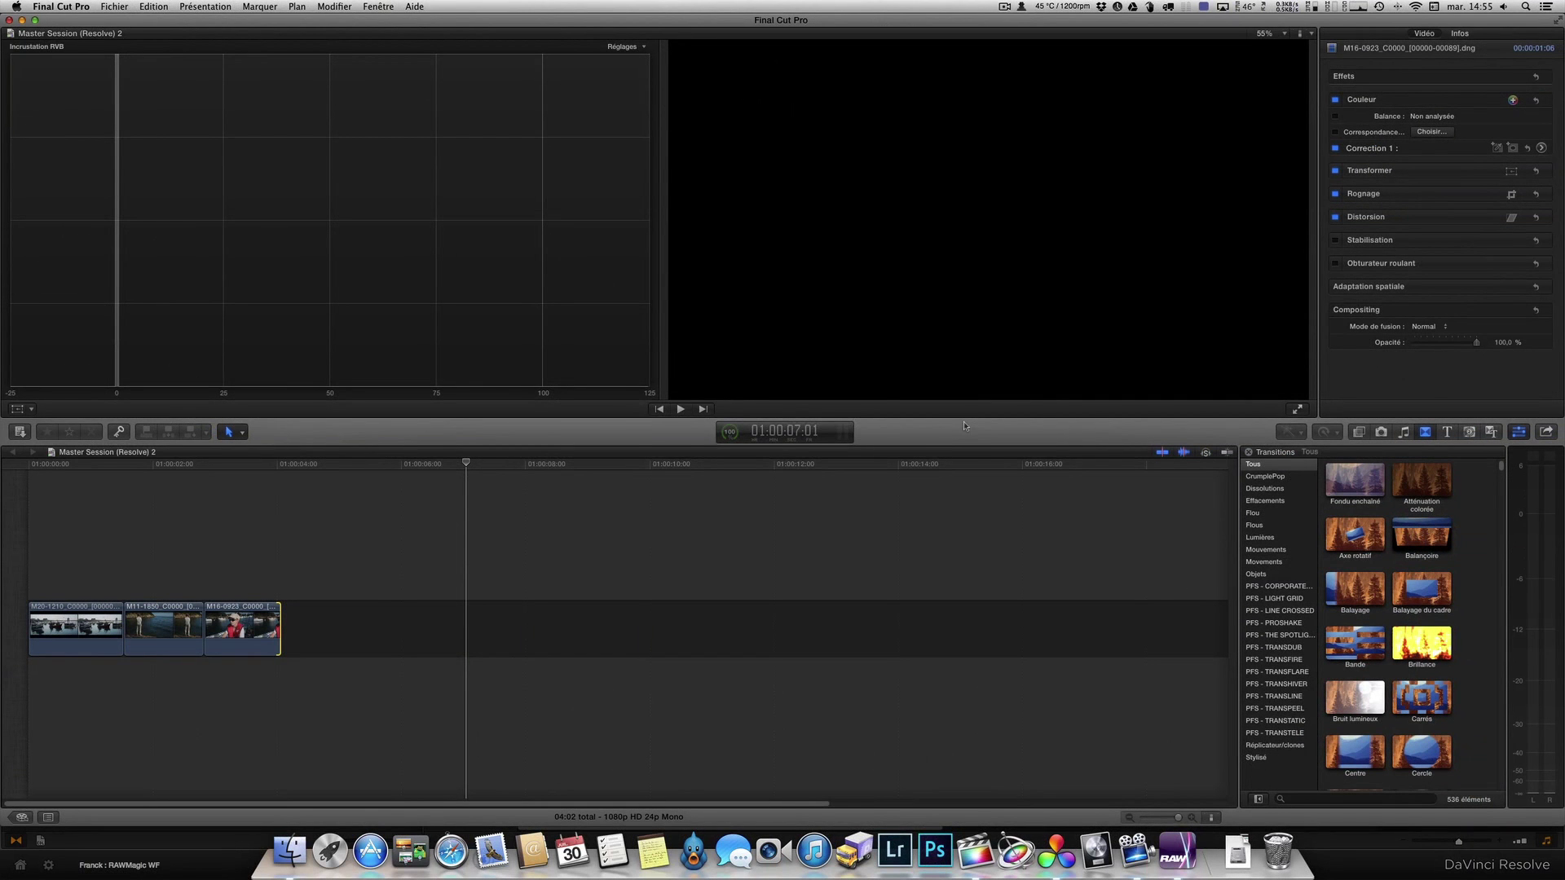
Switch to DaVinci Resolve and import de fcpx.fcpxml without automatically importing source clips into the media pool, and scrub through the timeline.
{"action": "key", "text": "super+Tab"}
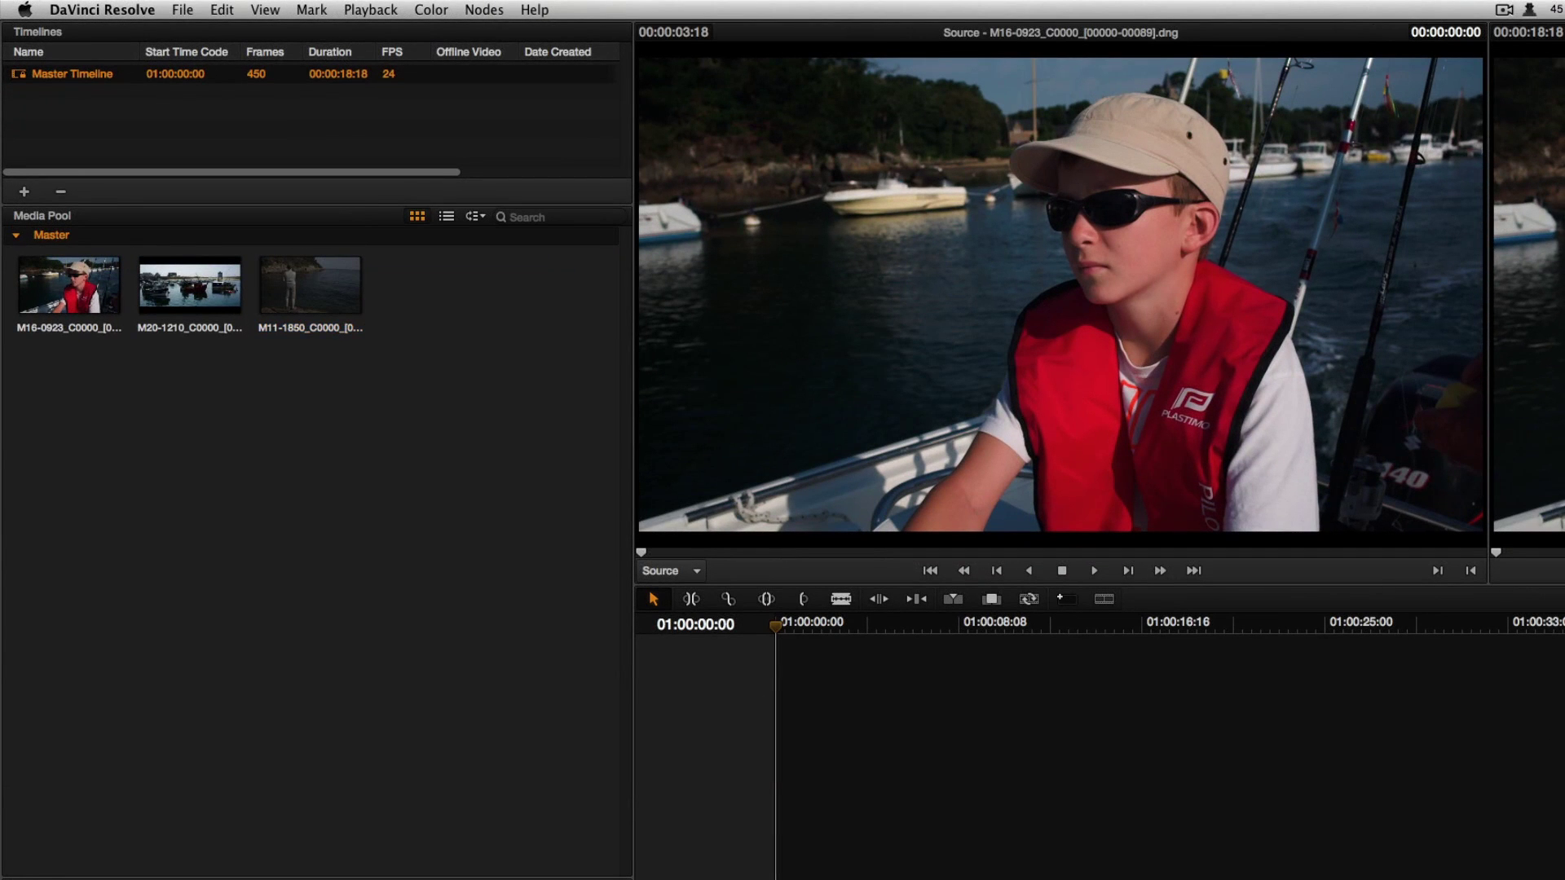
{"action": "right_click", "coordinate": [113, 127]}
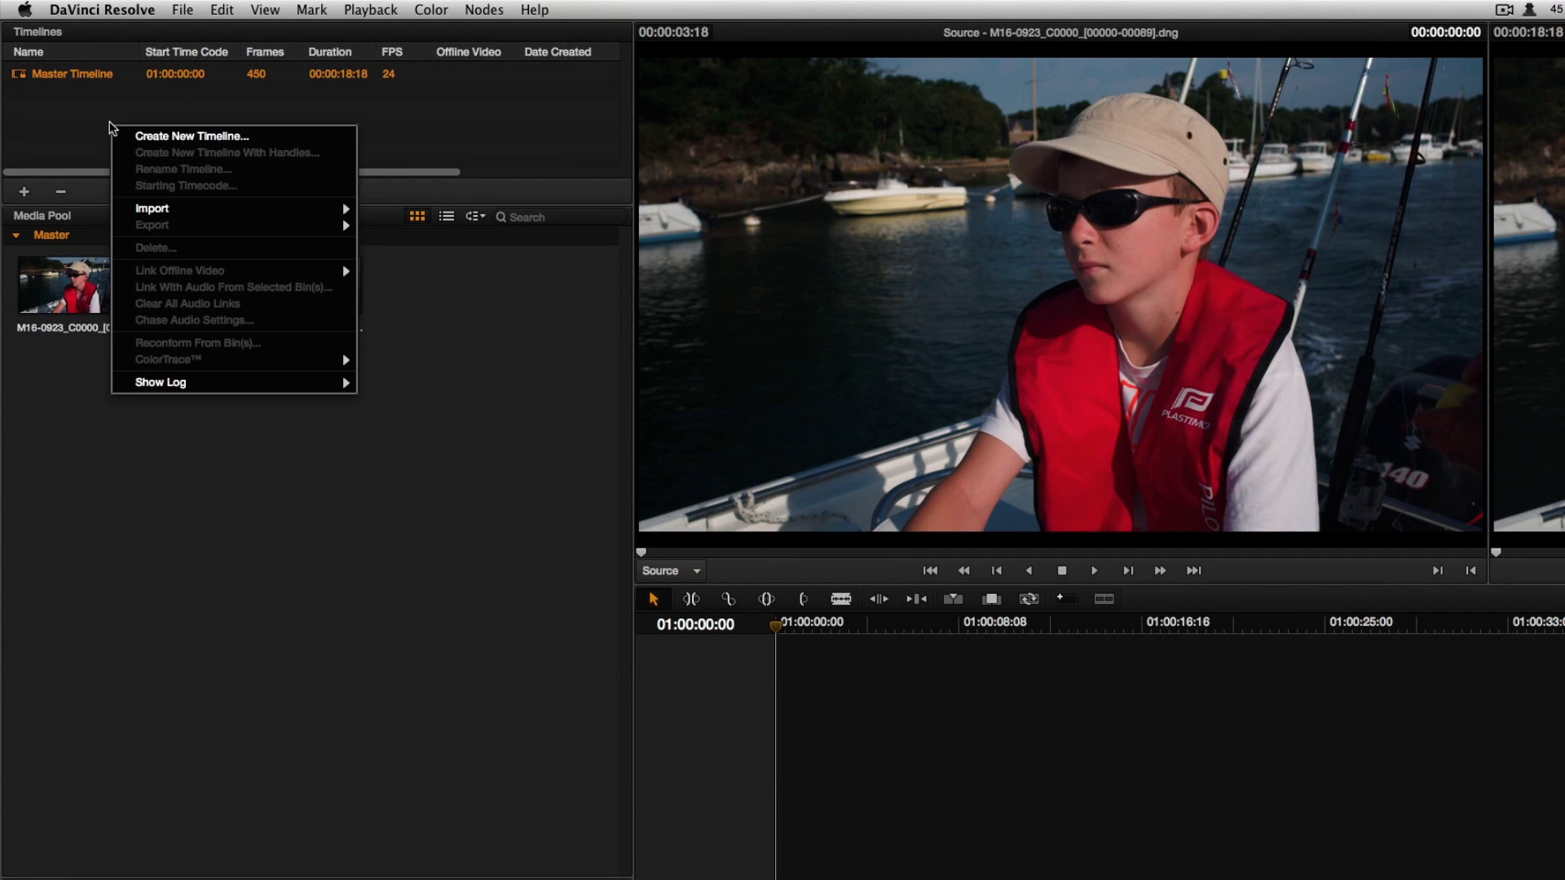
{"action": "mouse_move", "coordinate": [175, 213]}
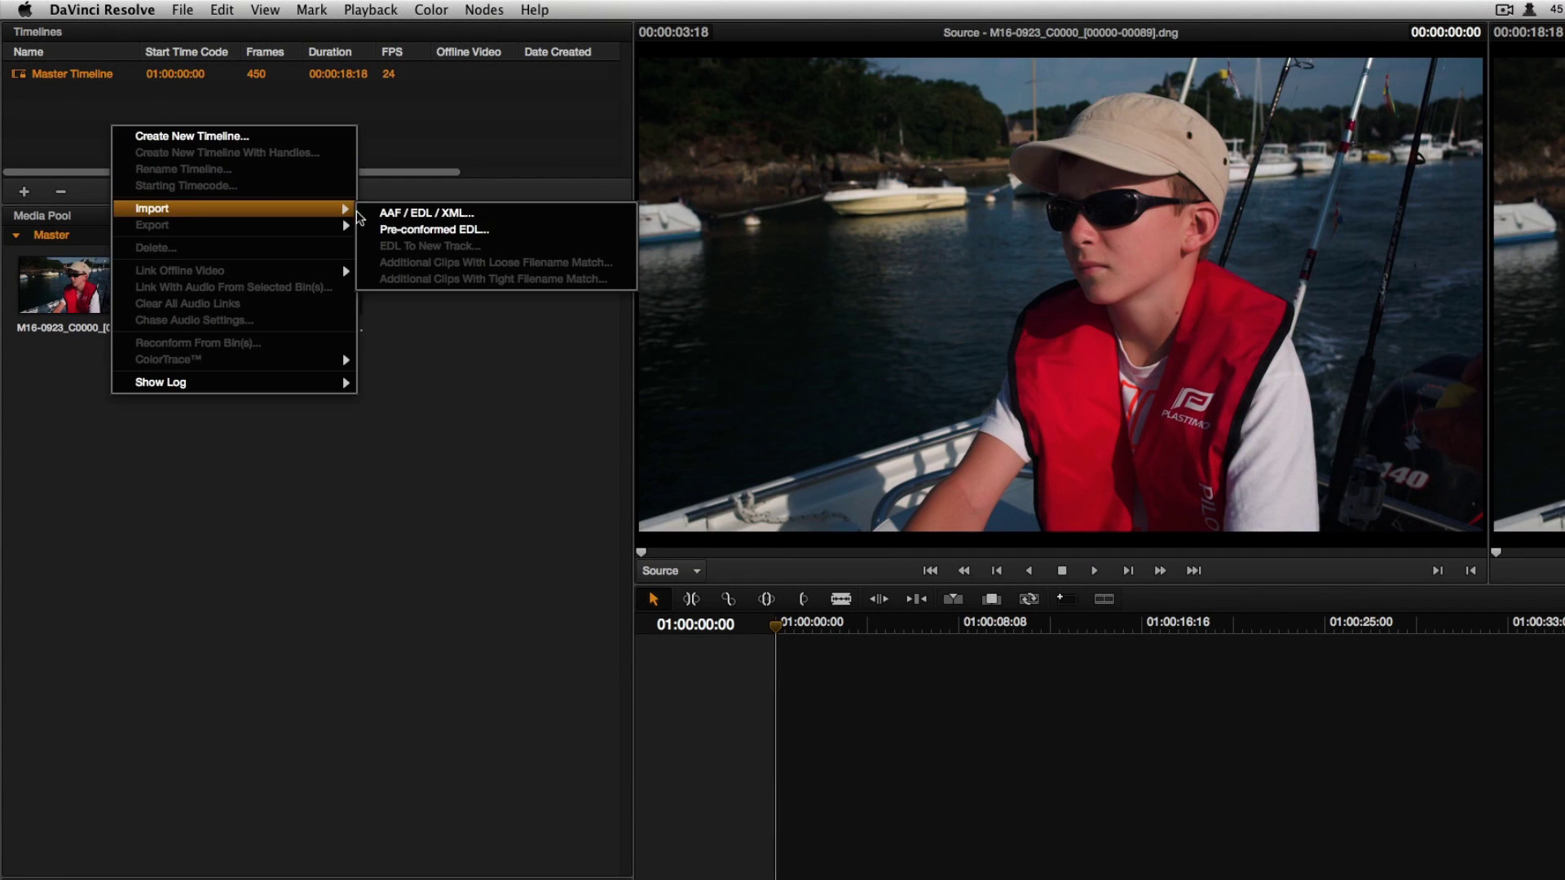
{"action": "left_click", "coordinate": [406, 213]}
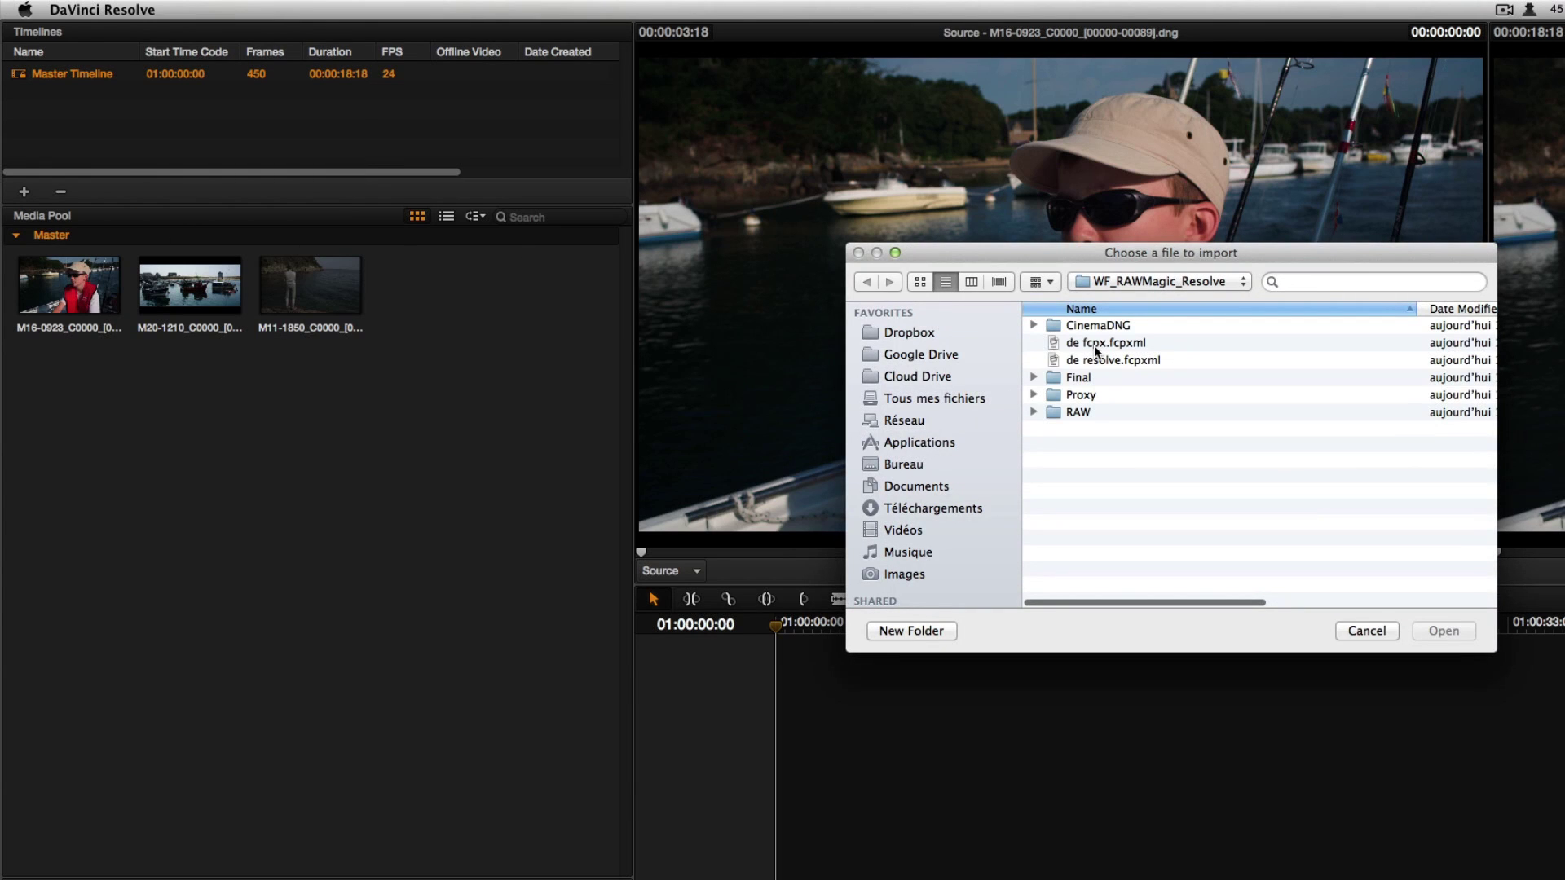
{"action": "left_click", "coordinate": [1093, 346]}
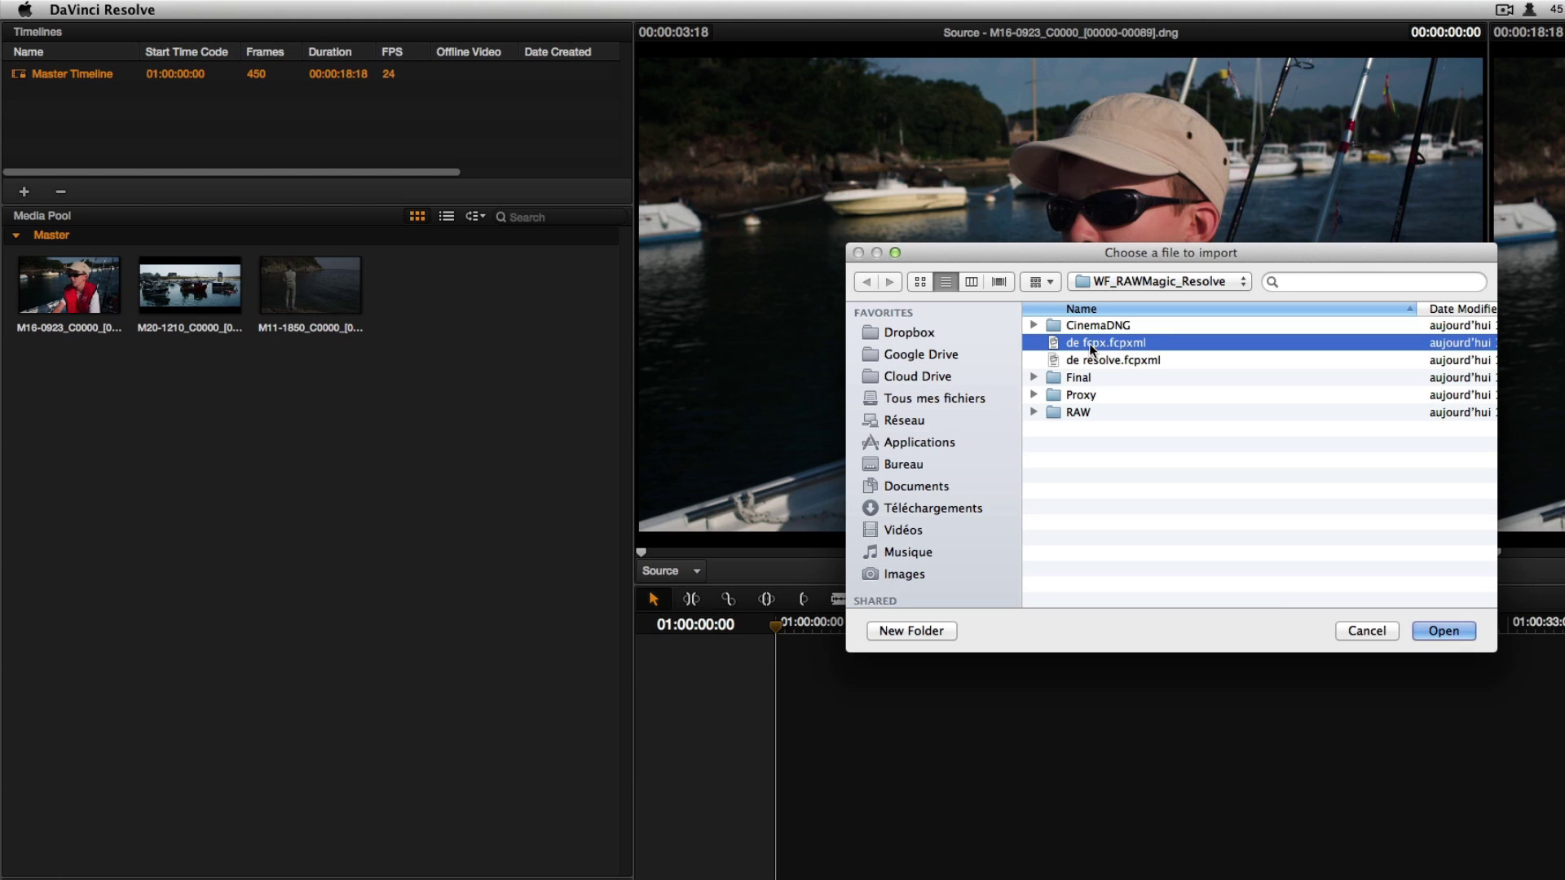
{"action": "left_click", "coordinate": [1447, 644]}
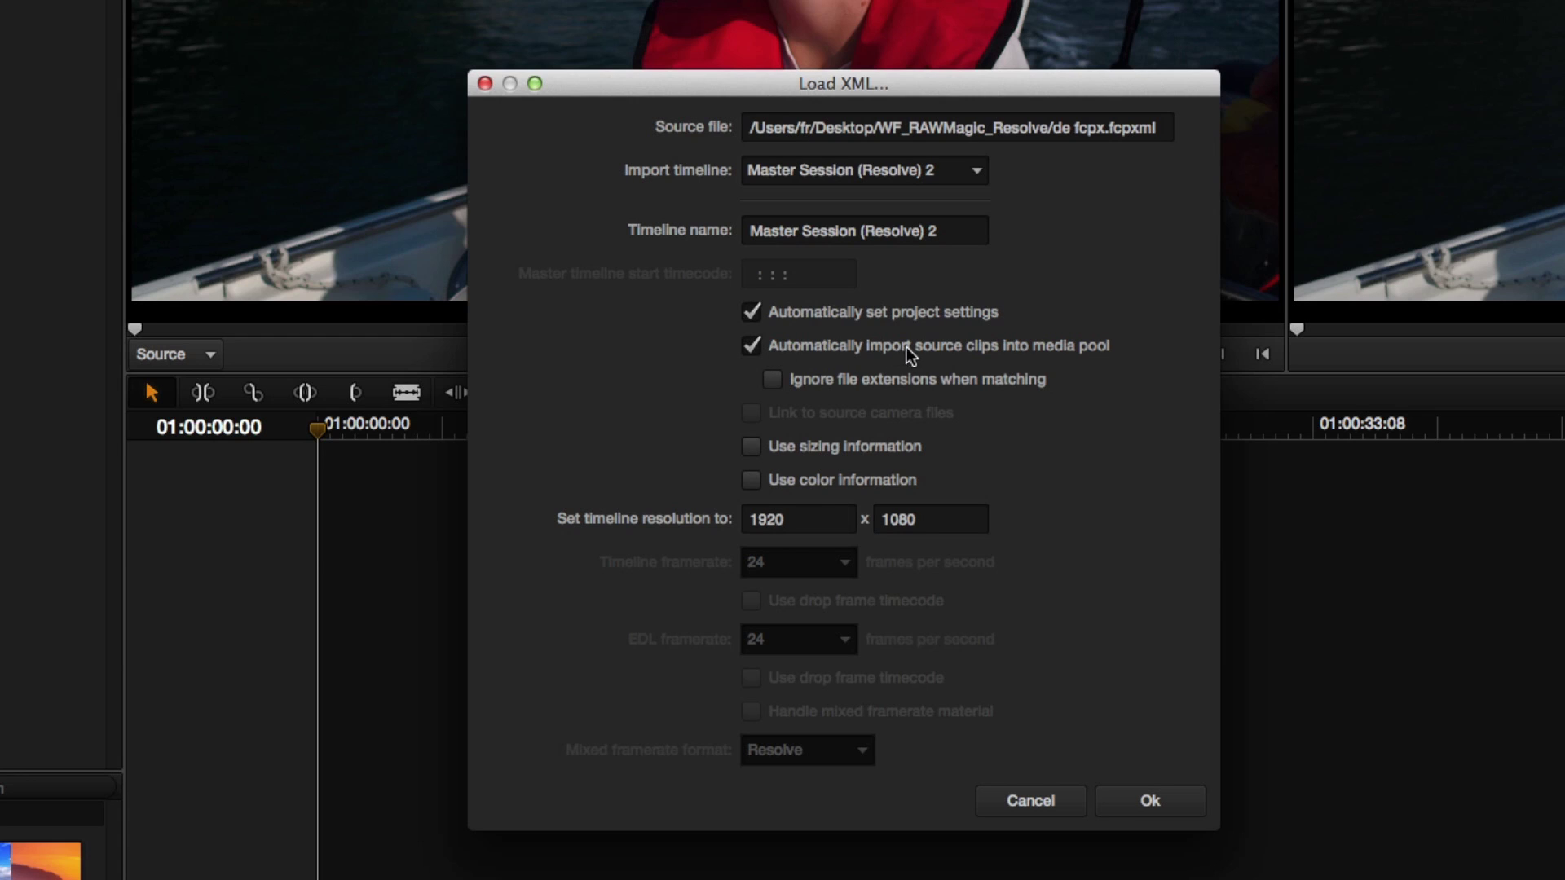
{"action": "left_click", "coordinate": [965, 350]}
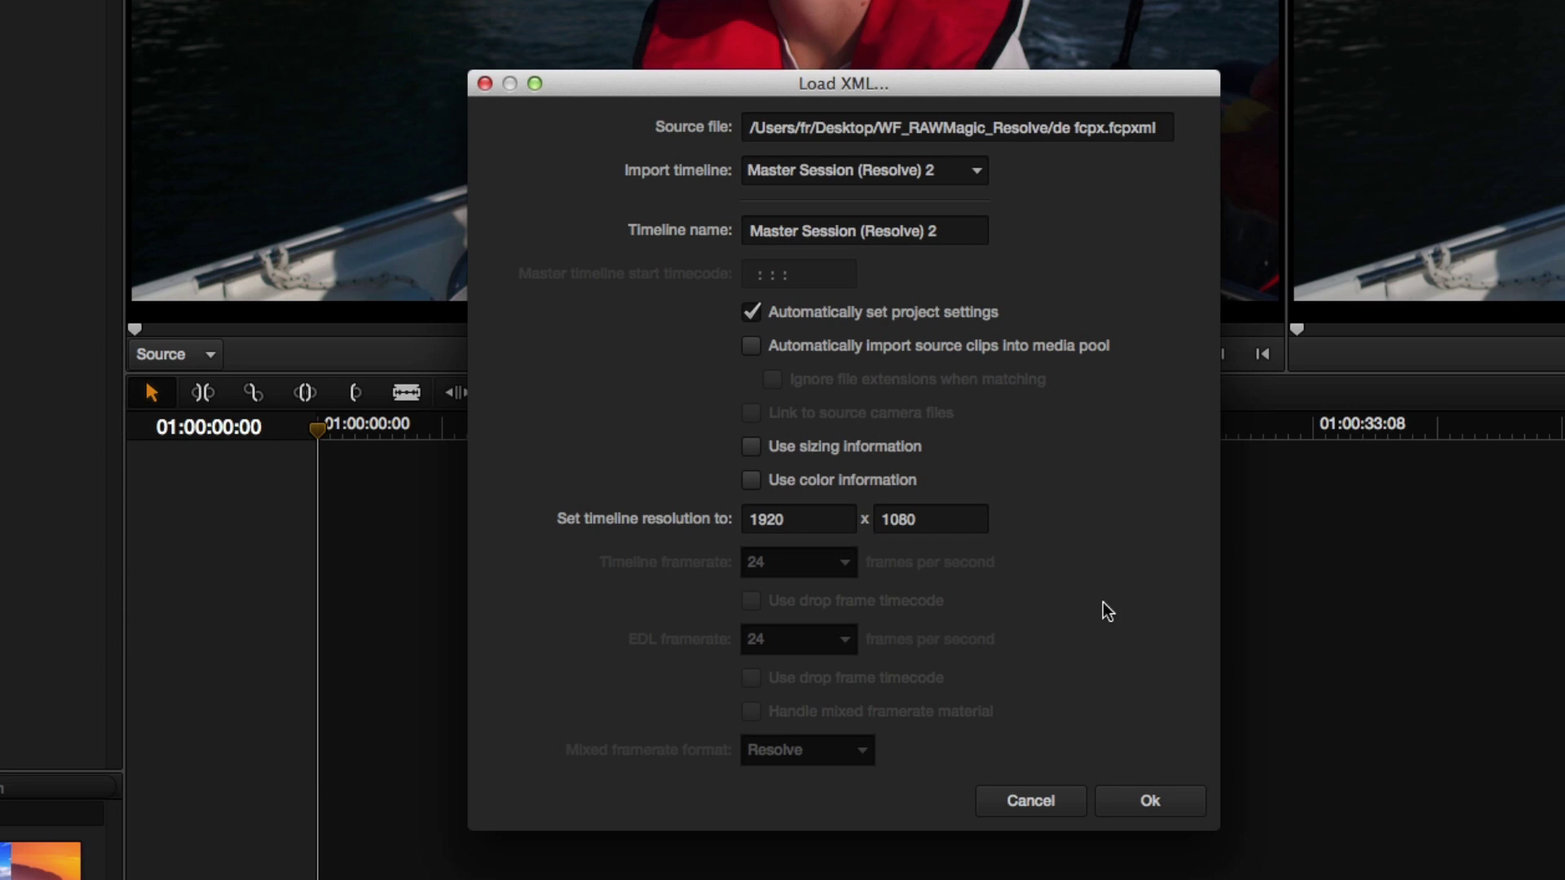
{"action": "left_click", "coordinate": [1151, 802]}
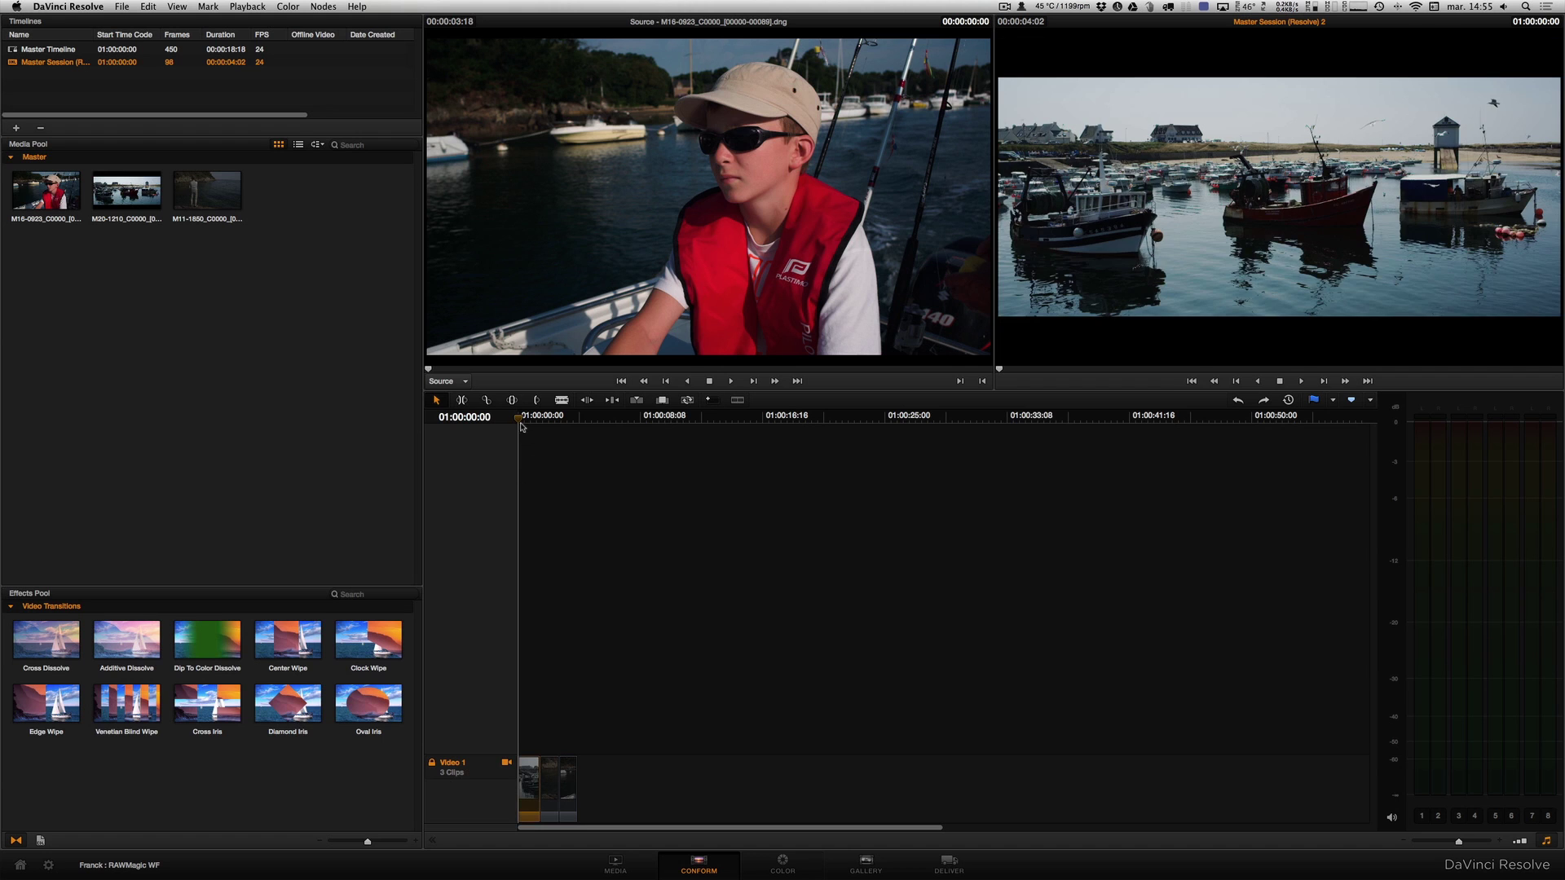
{"action": "left_click_drag", "start_coordinate": [522, 418], "coordinate": [564, 428]}
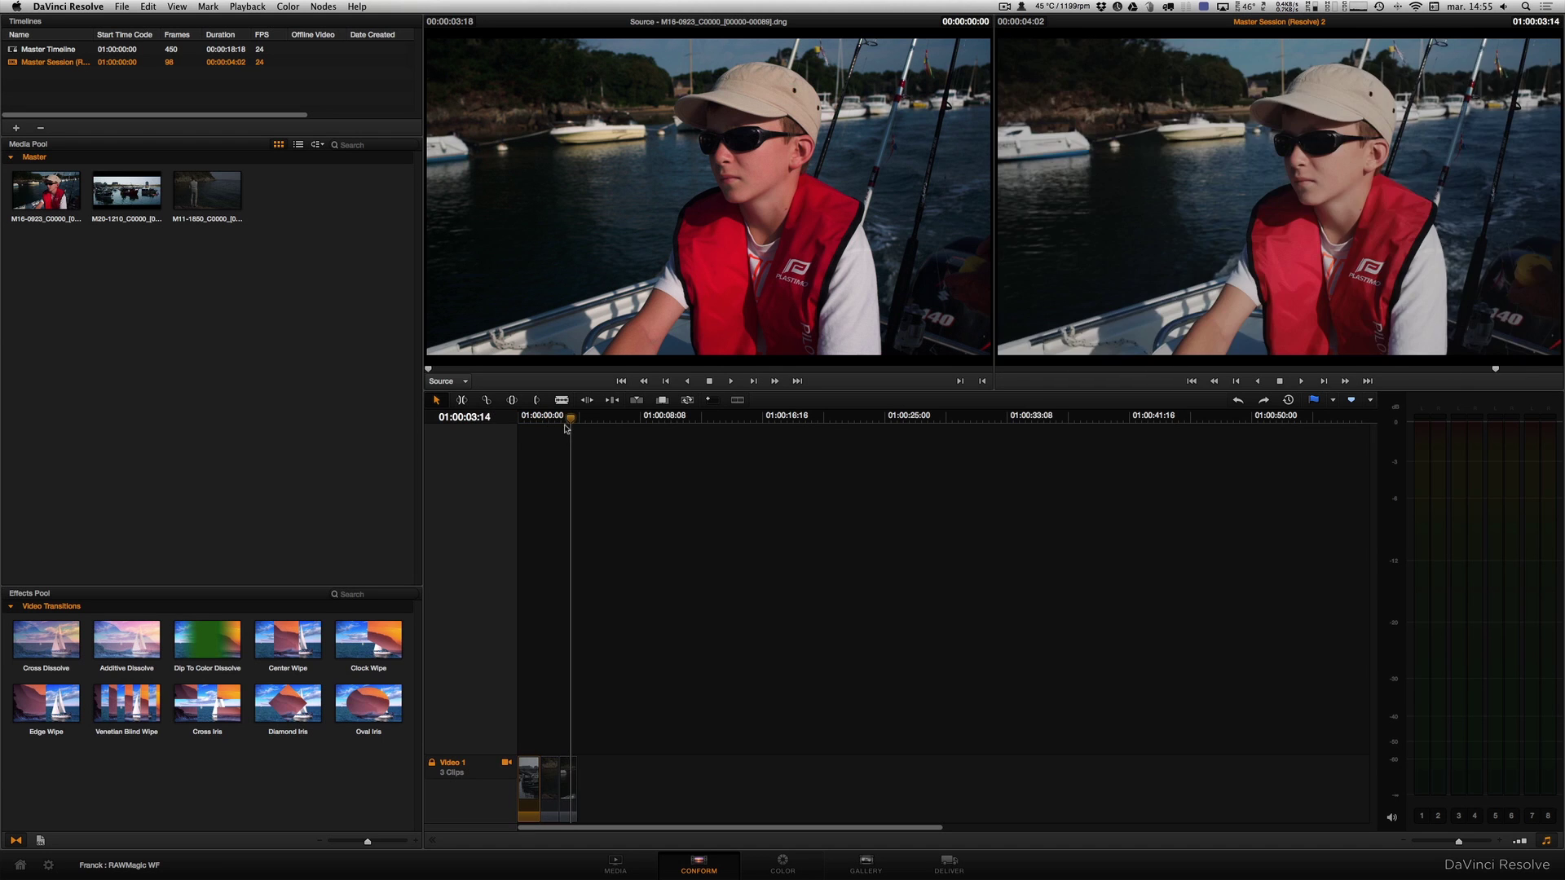
Store the Magic Hour look from the Warm group of DaVinci Resolve Looks in project memory A.
{"action": "left_click", "coordinate": [794, 866]}
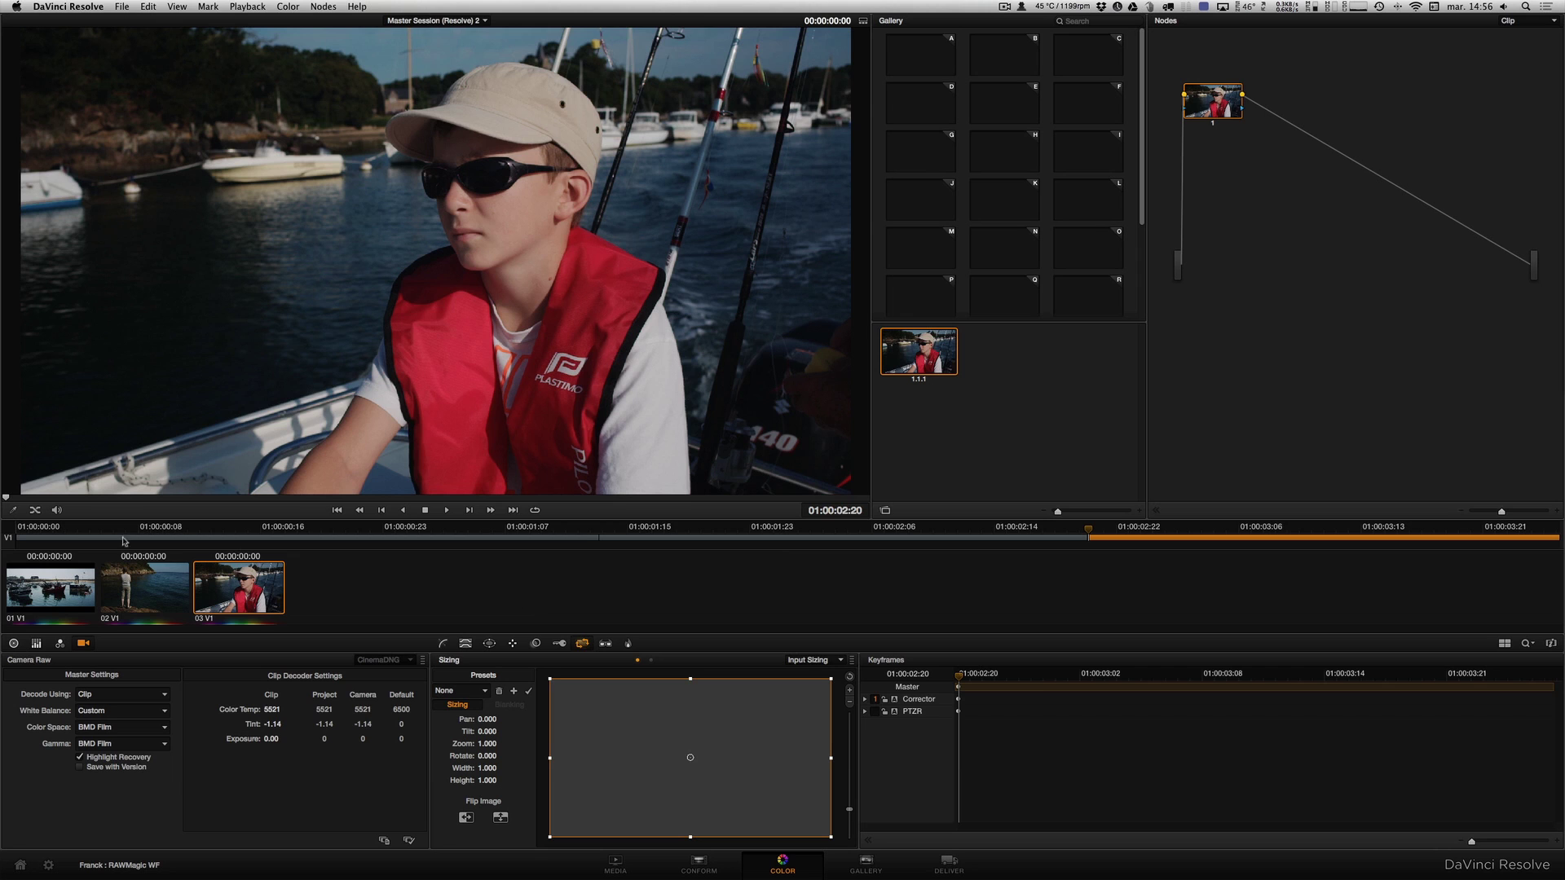
{"action": "left_click", "coordinate": [877, 871]}
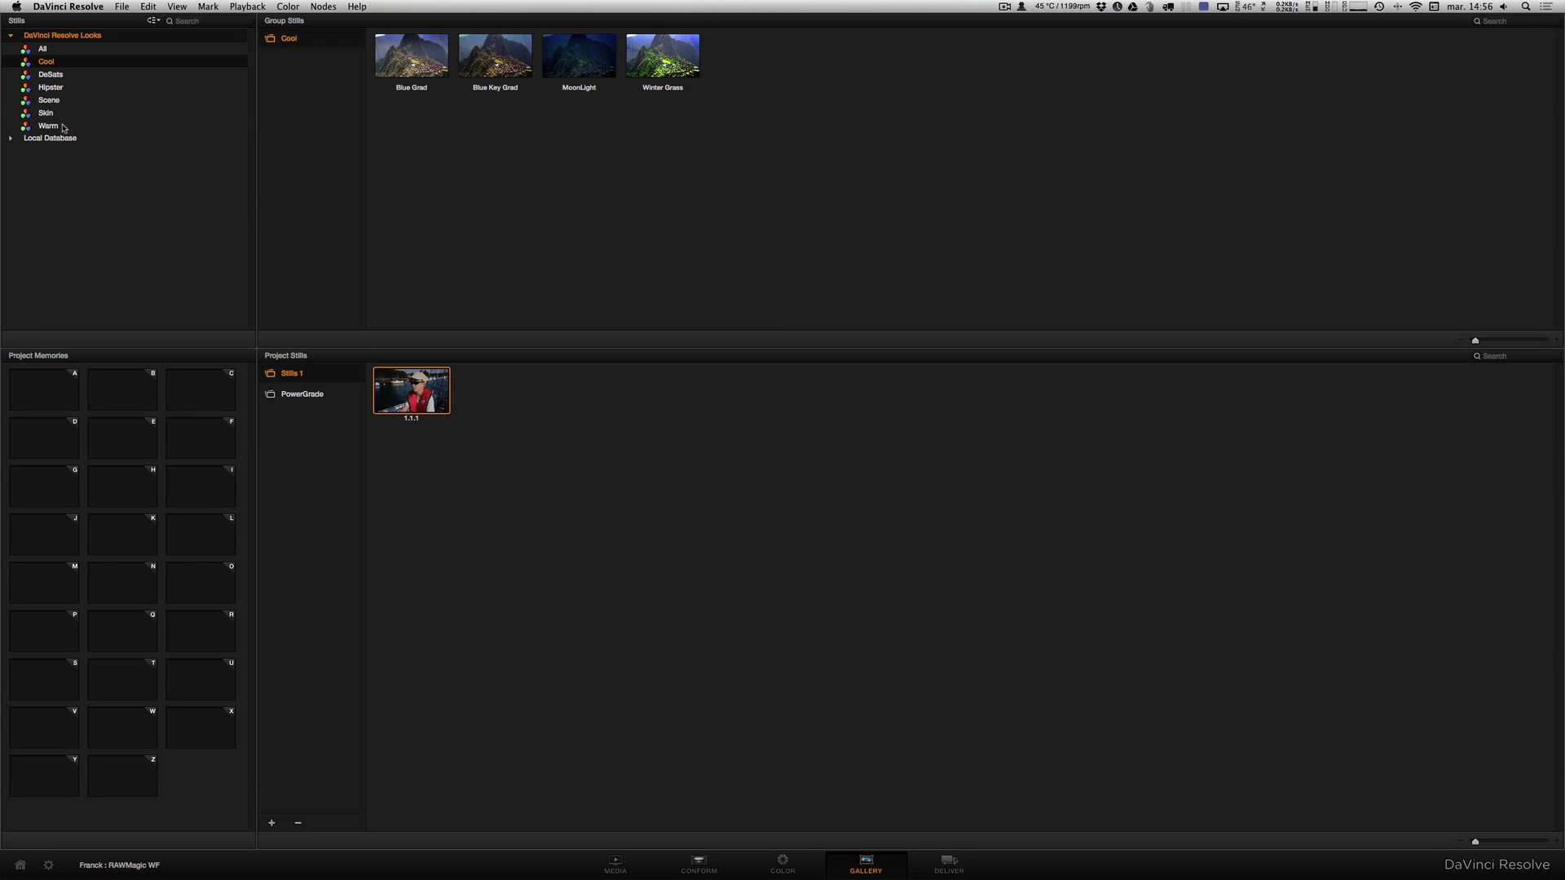
{"action": "left_click", "coordinate": [48, 126]}
{"action": "left_click_drag", "start_coordinate": [494, 58], "coordinate": [51, 400]}
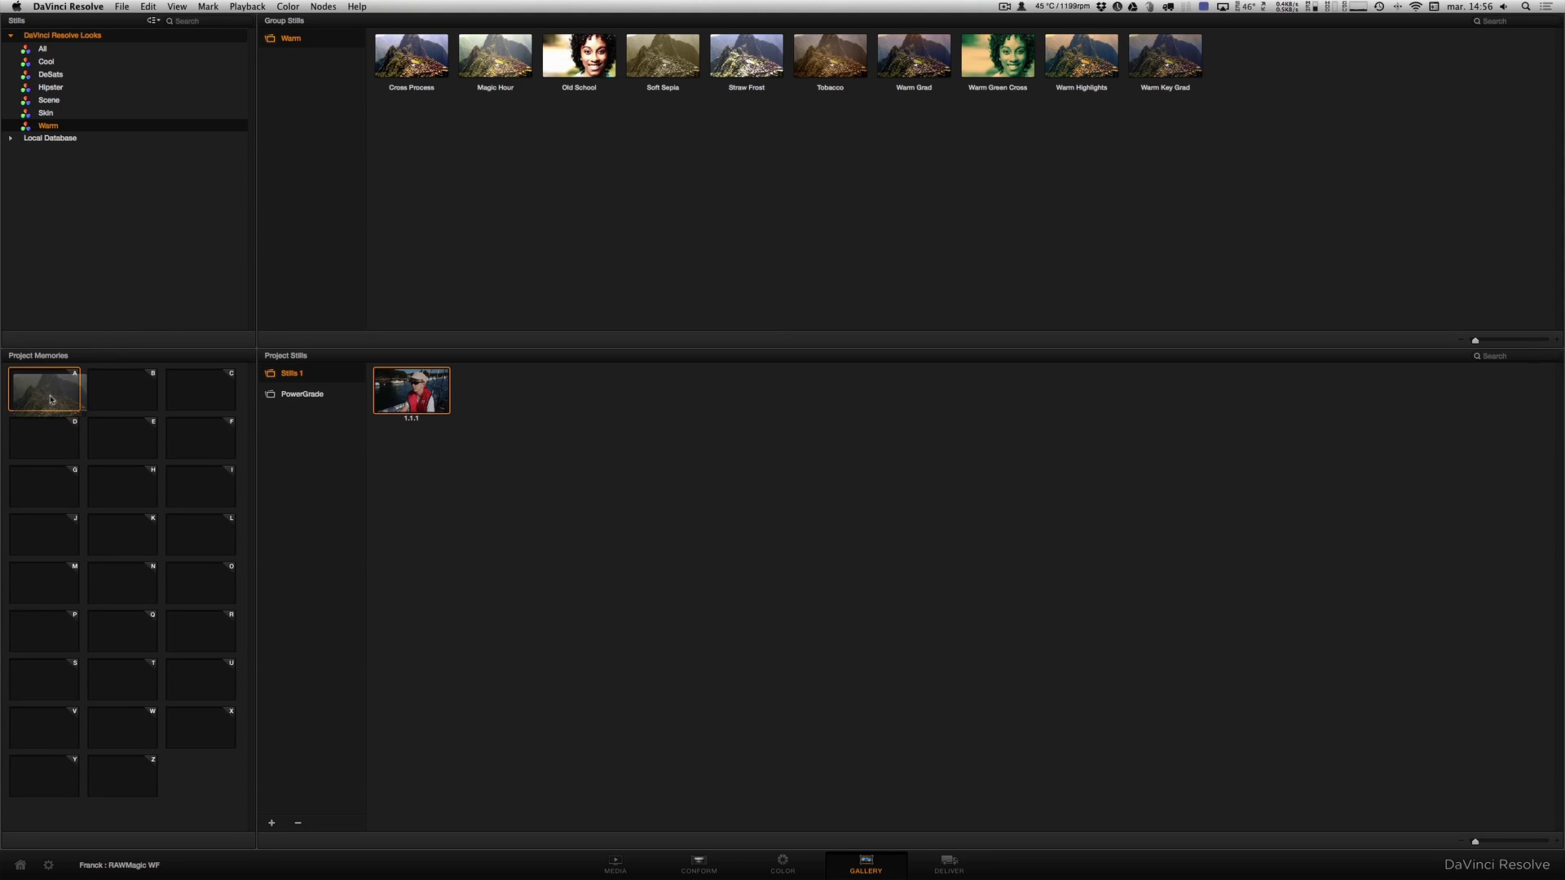
Add the correction stored in memory A to all three timeline clips on the Color page.
{"action": "left_click", "coordinate": [781, 865]}
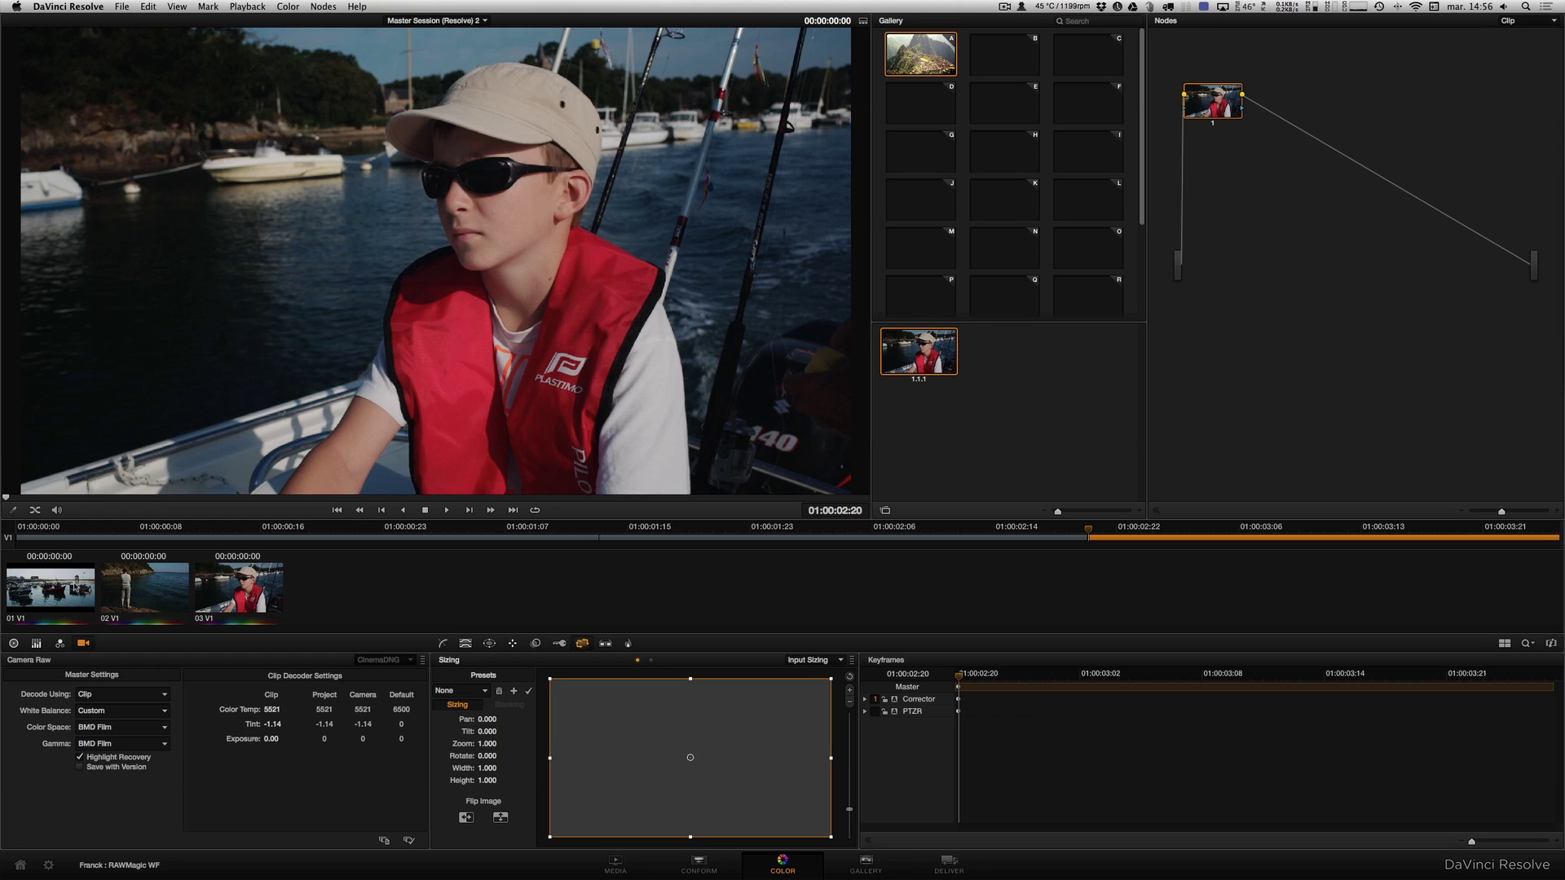
{"action": "left_click", "coordinate": [54, 588]}
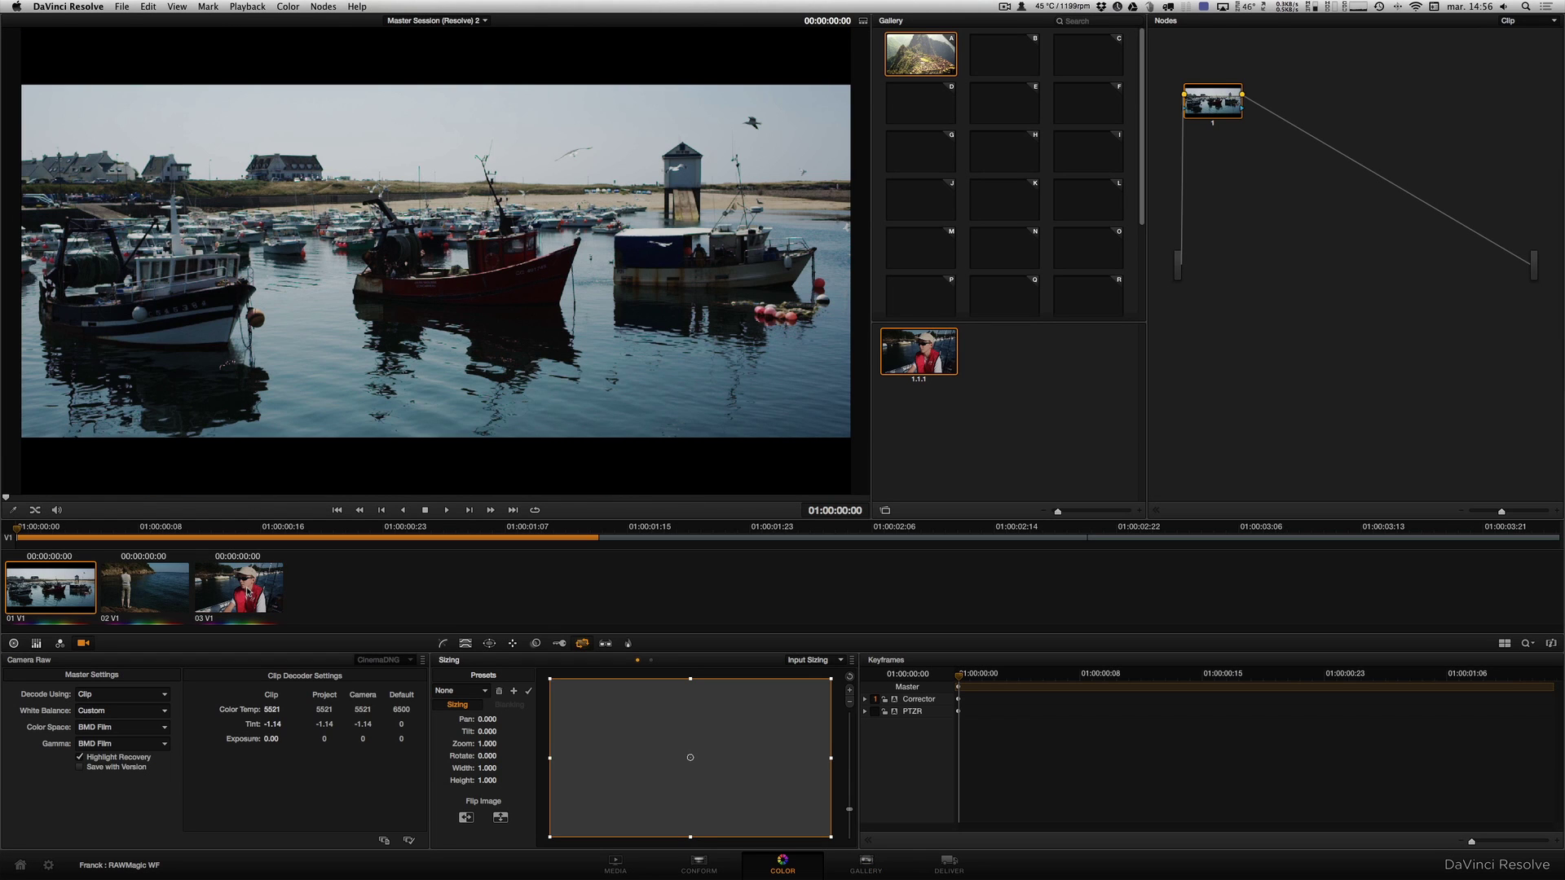
{"action": "right_click", "coordinate": [931, 54]}
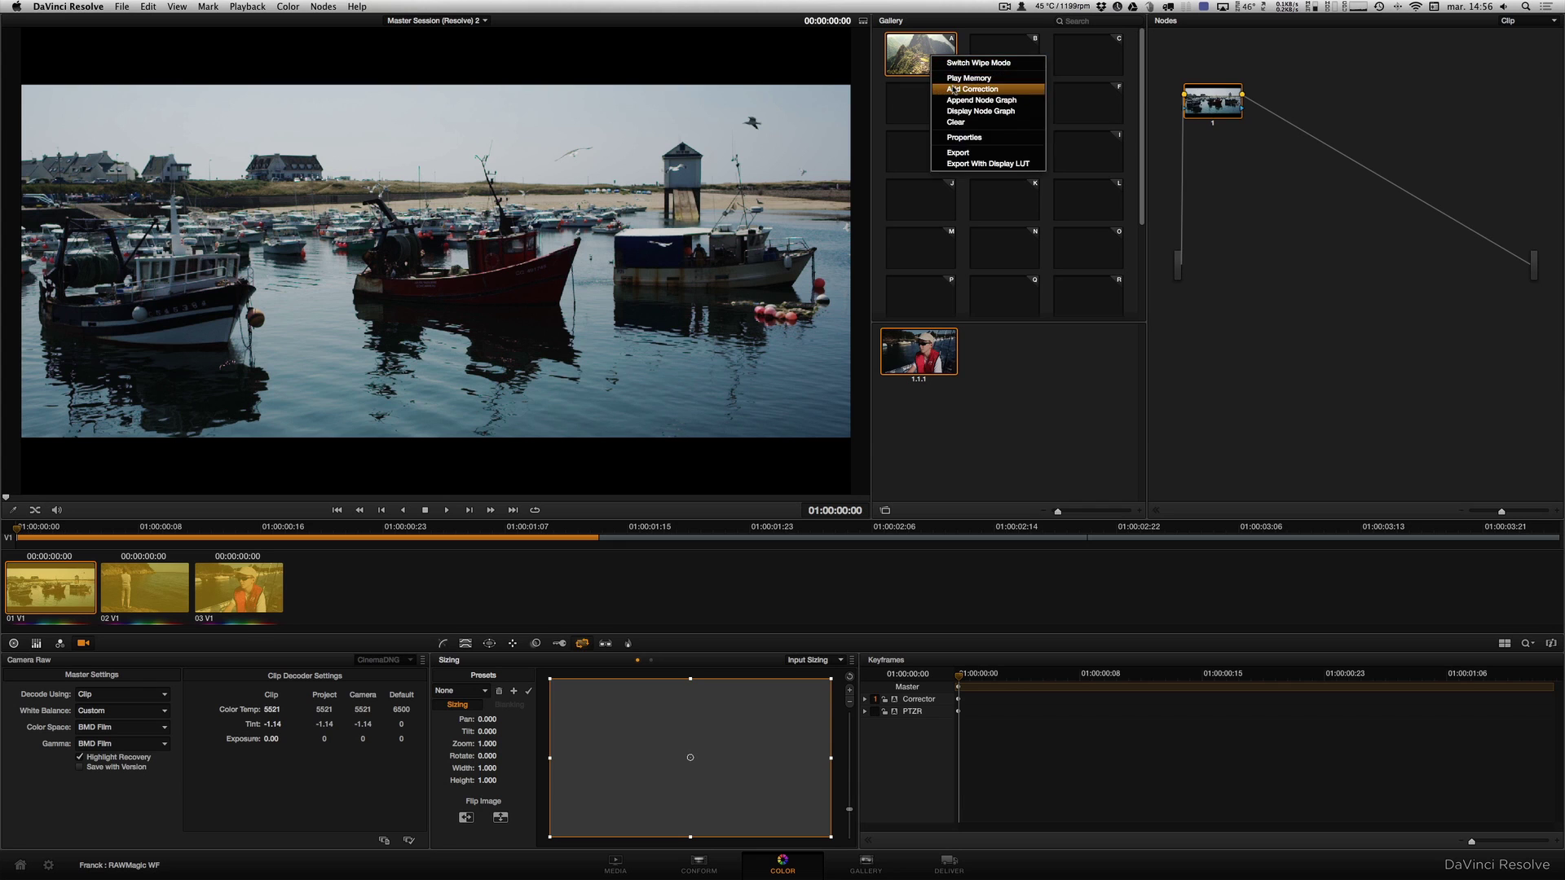
{"action": "left_click", "coordinate": [955, 88]}
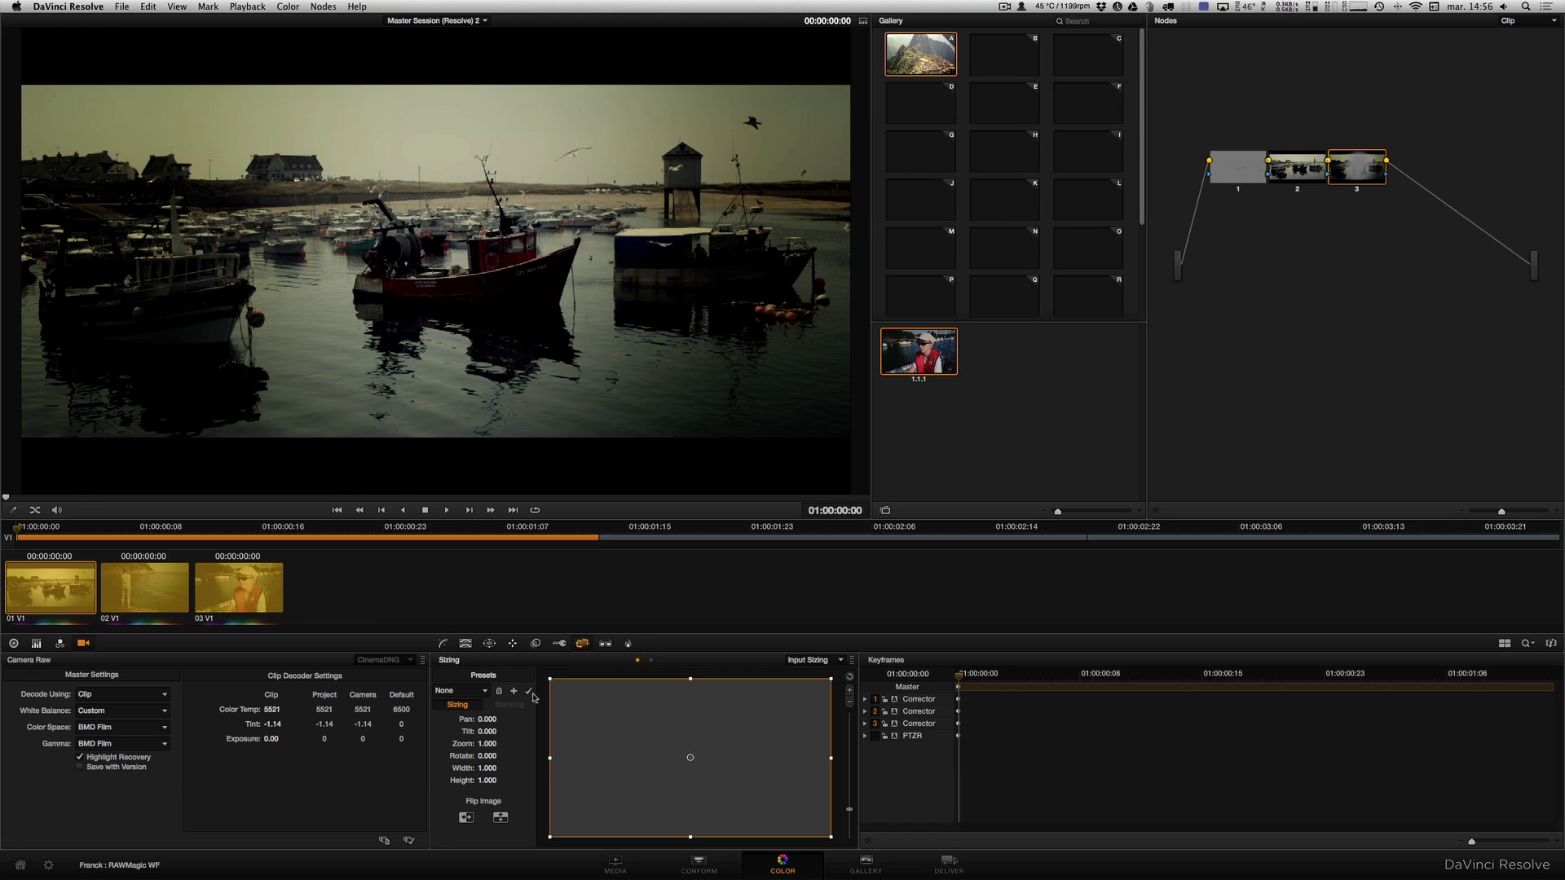
Remove the completed Master Timeline job from the render queue and set the codec to QuickTime Apple ProRes 422 (HQ).
{"action": "left_click", "coordinate": [949, 866]}
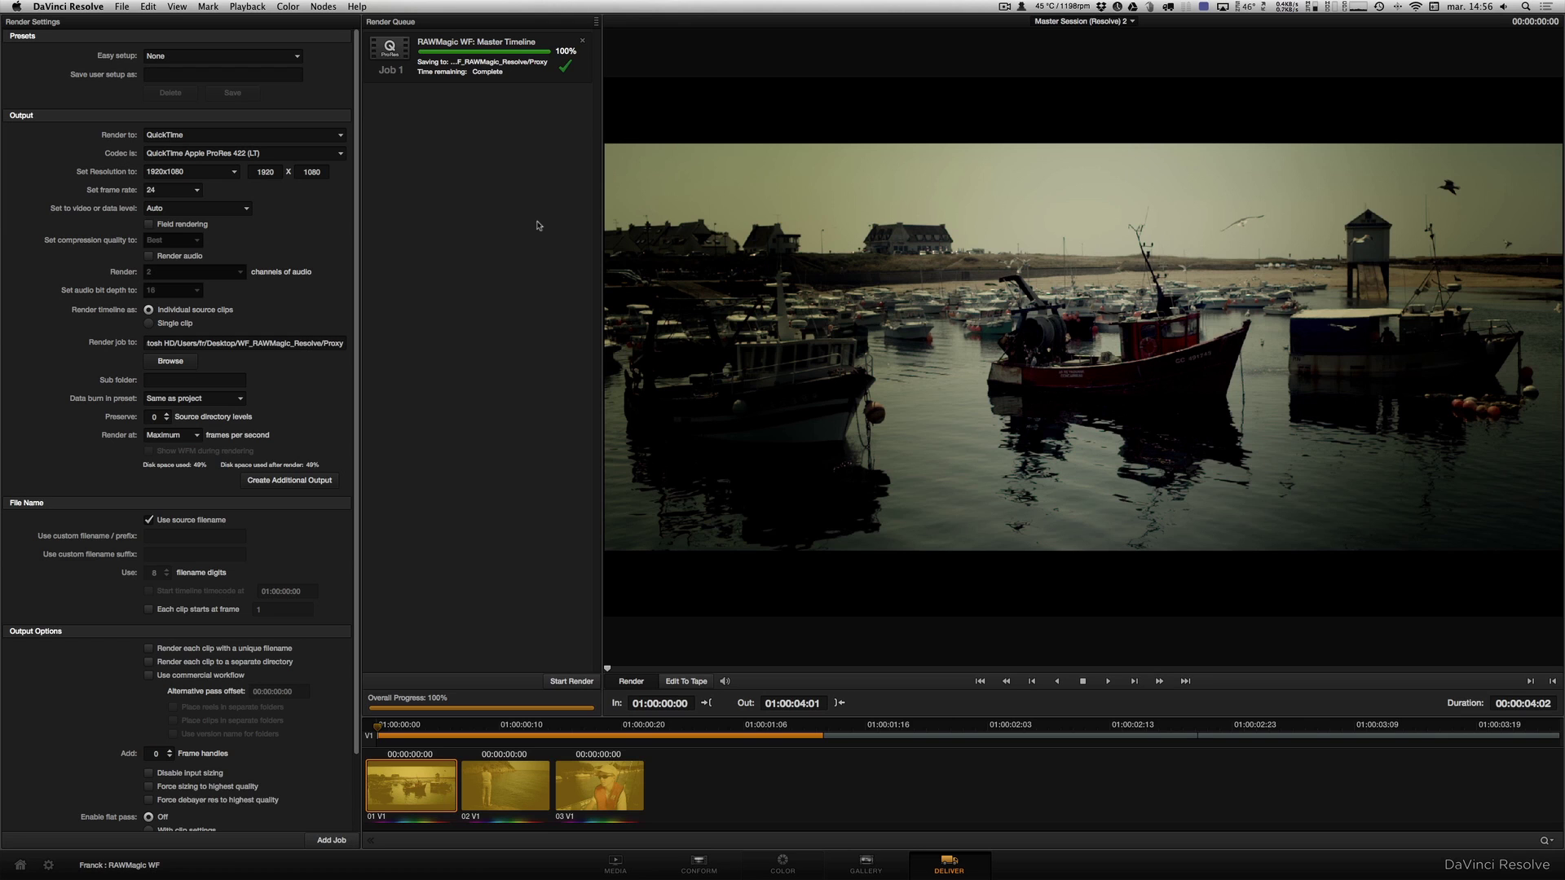
{"action": "left_click", "coordinate": [583, 40]}
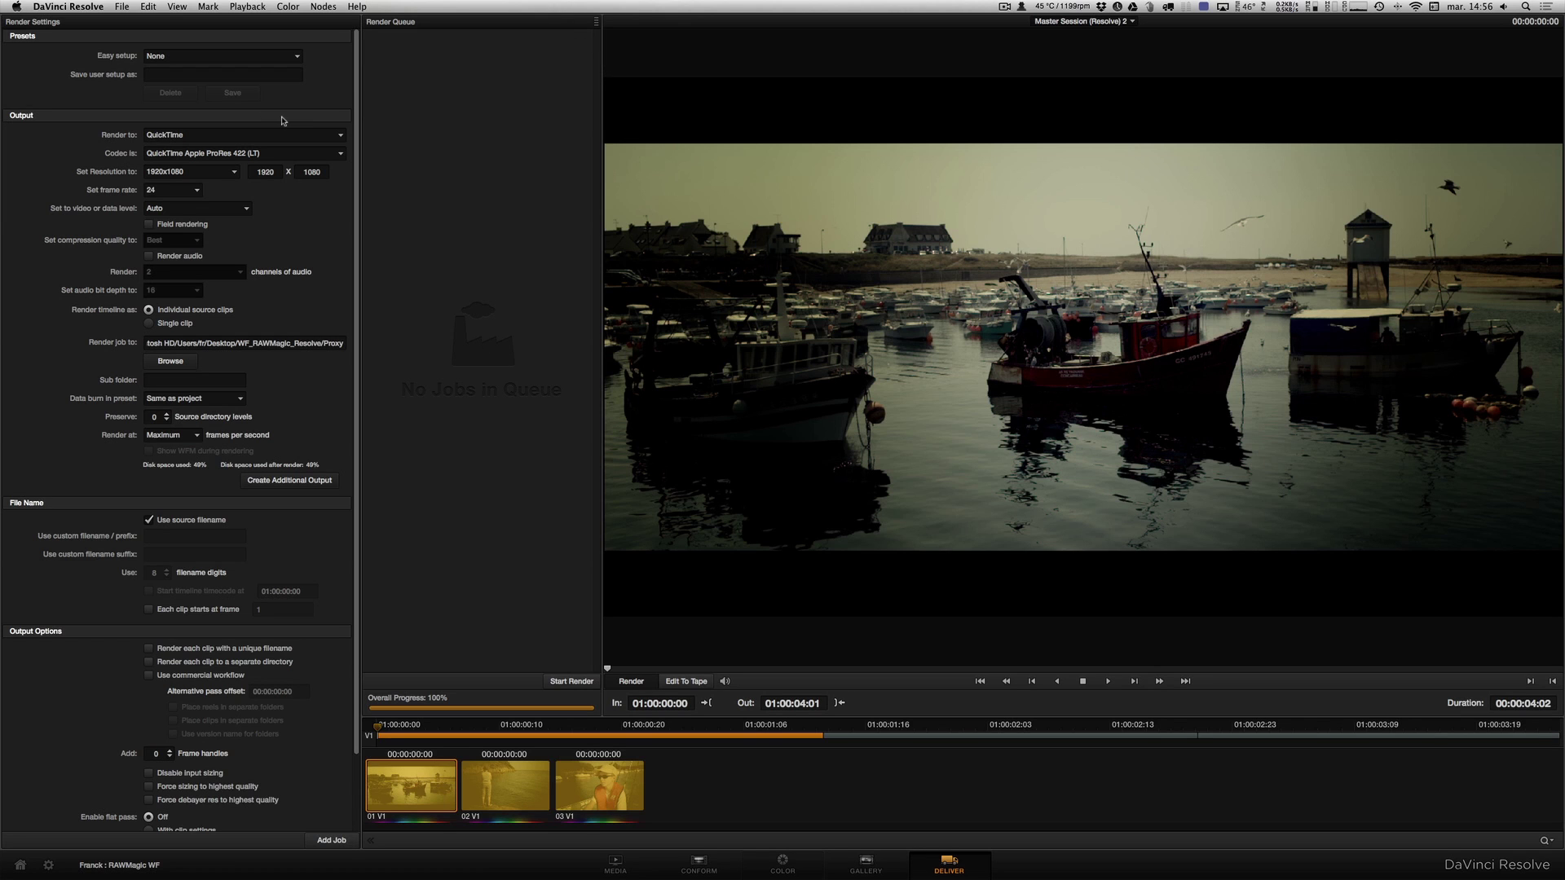
{"action": "left_click", "coordinate": [147, 156]}
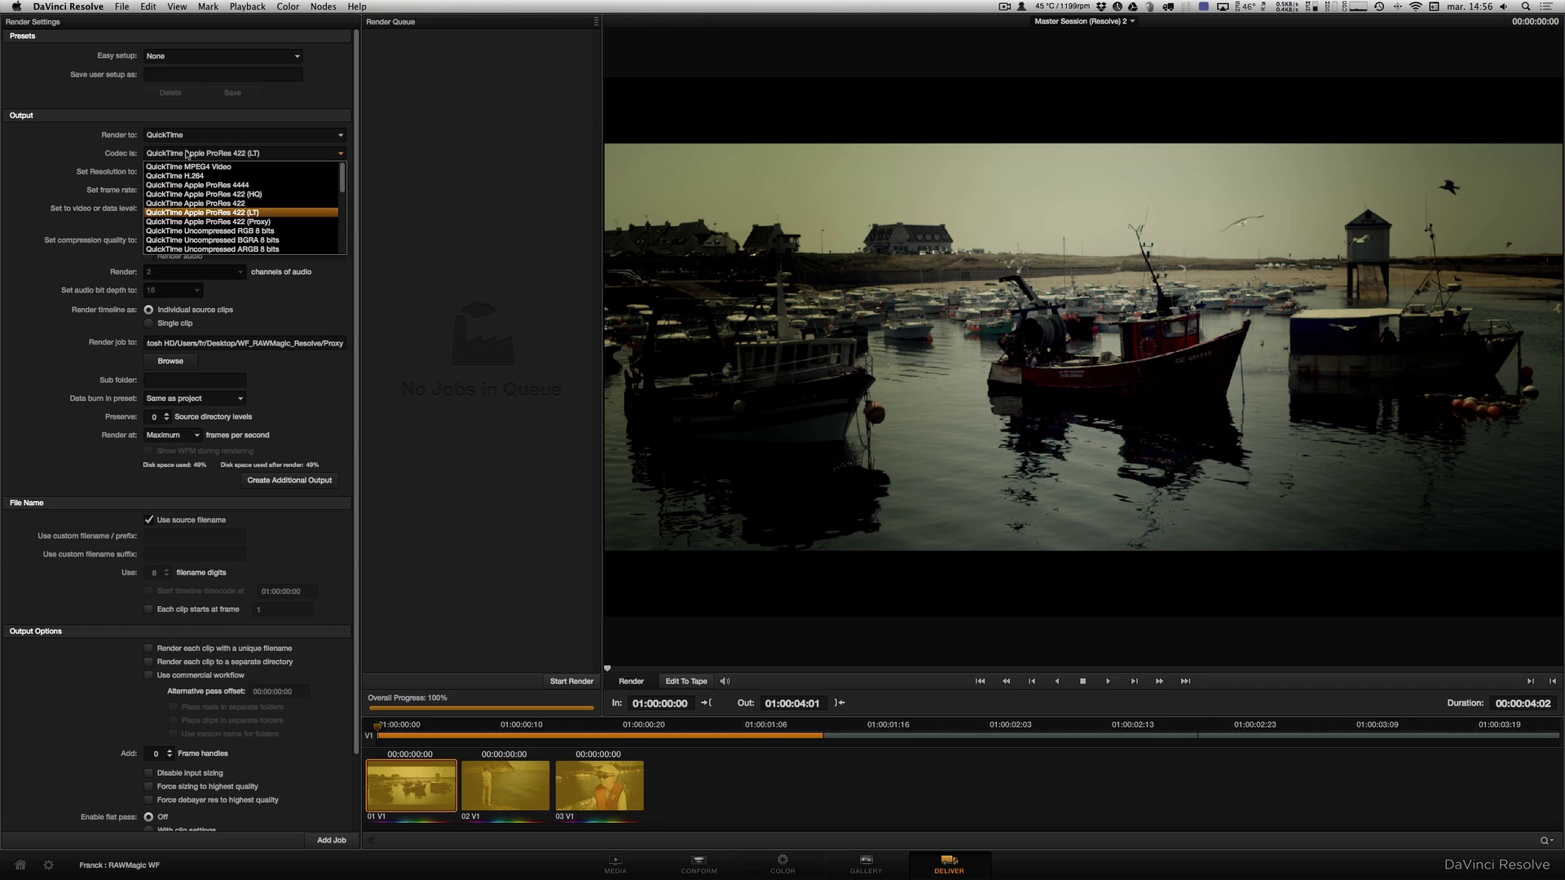
{"action": "left_click", "coordinate": [256, 198]}
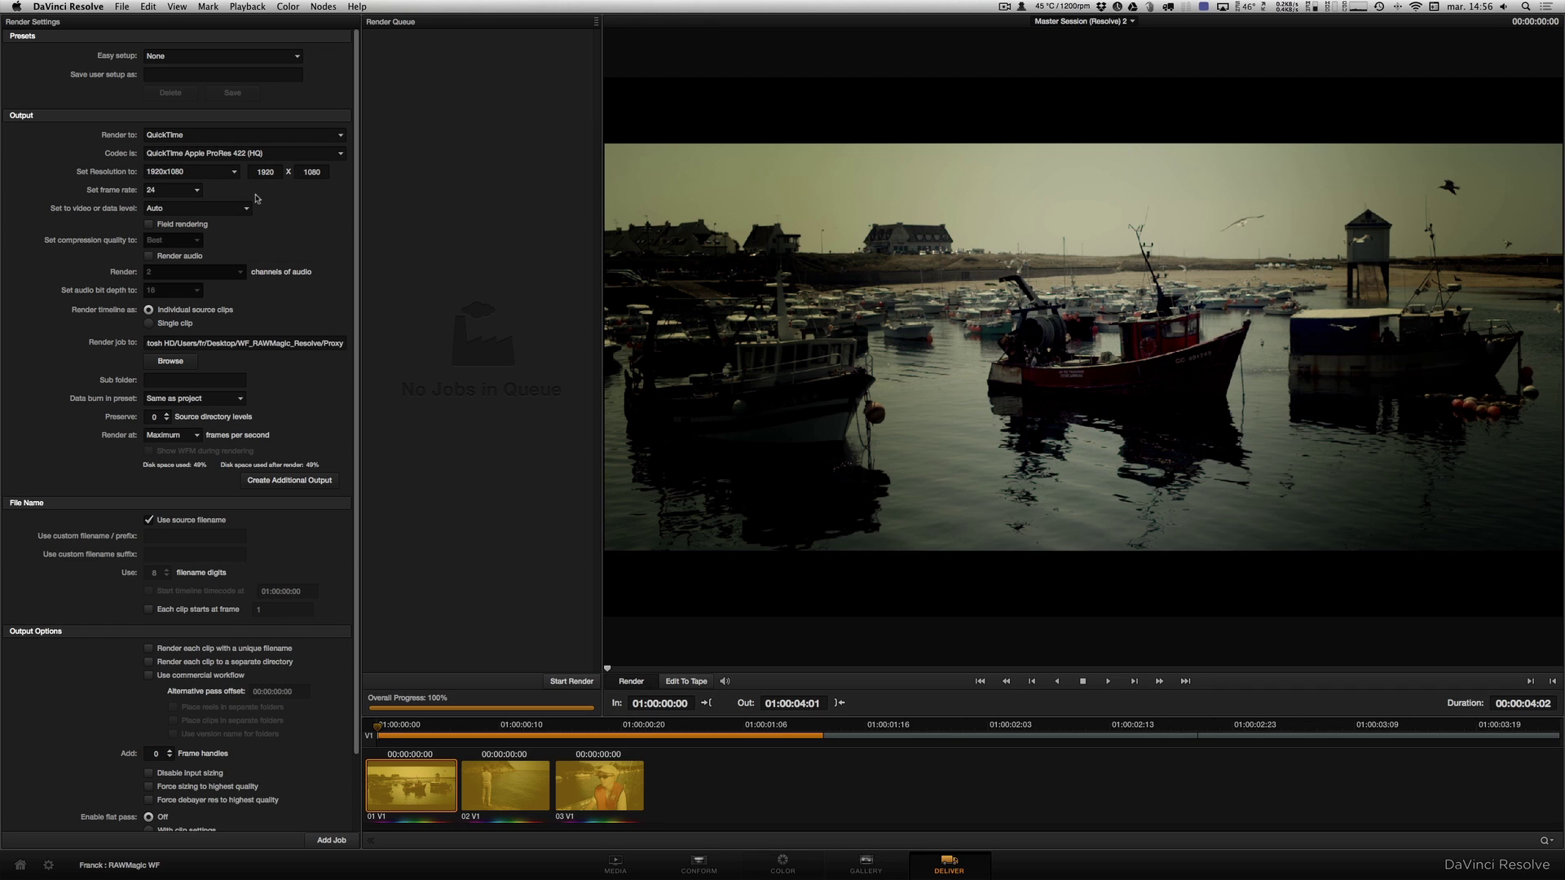
Set the render job's destination to the Final folder inside WF_RAWMagic_Resolve.
{"action": "left_click", "coordinate": [171, 361]}
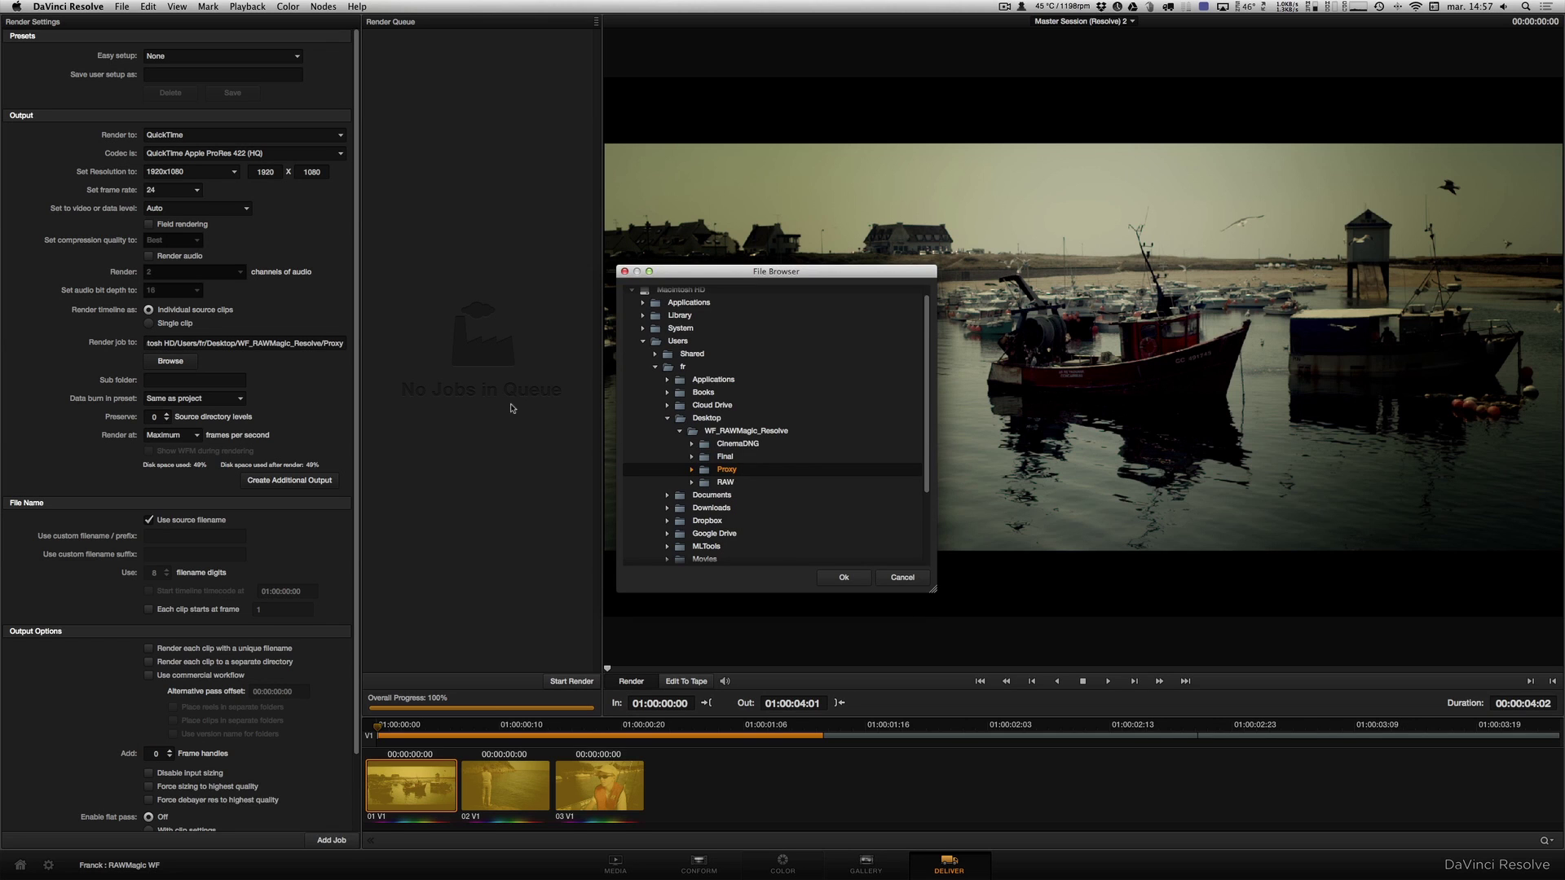
{"action": "left_click", "coordinate": [734, 459]}
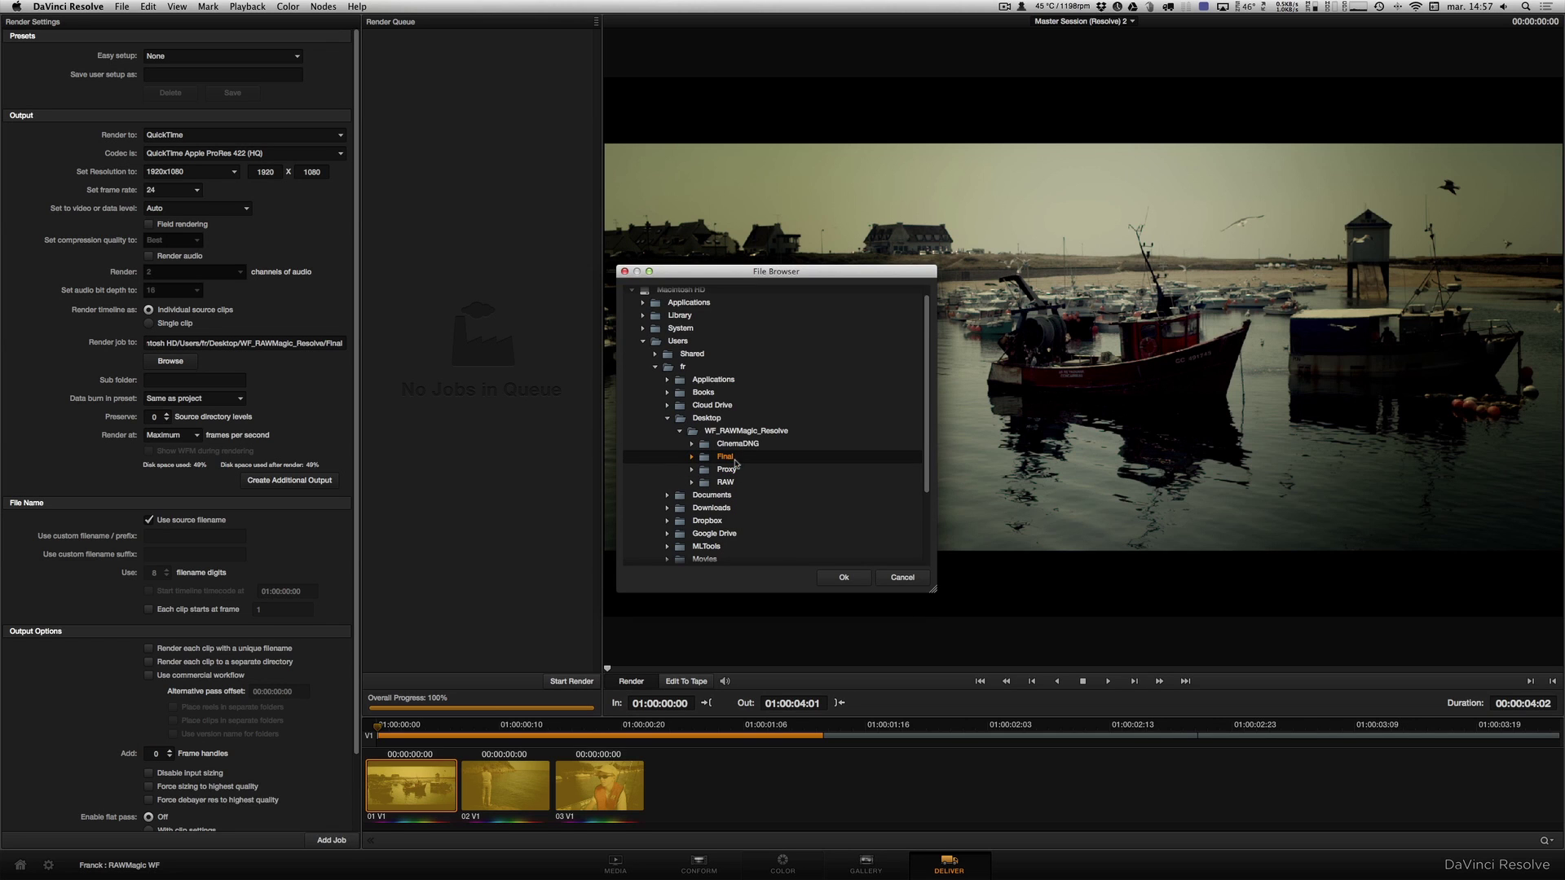
{"action": "left_click", "coordinate": [846, 578]}
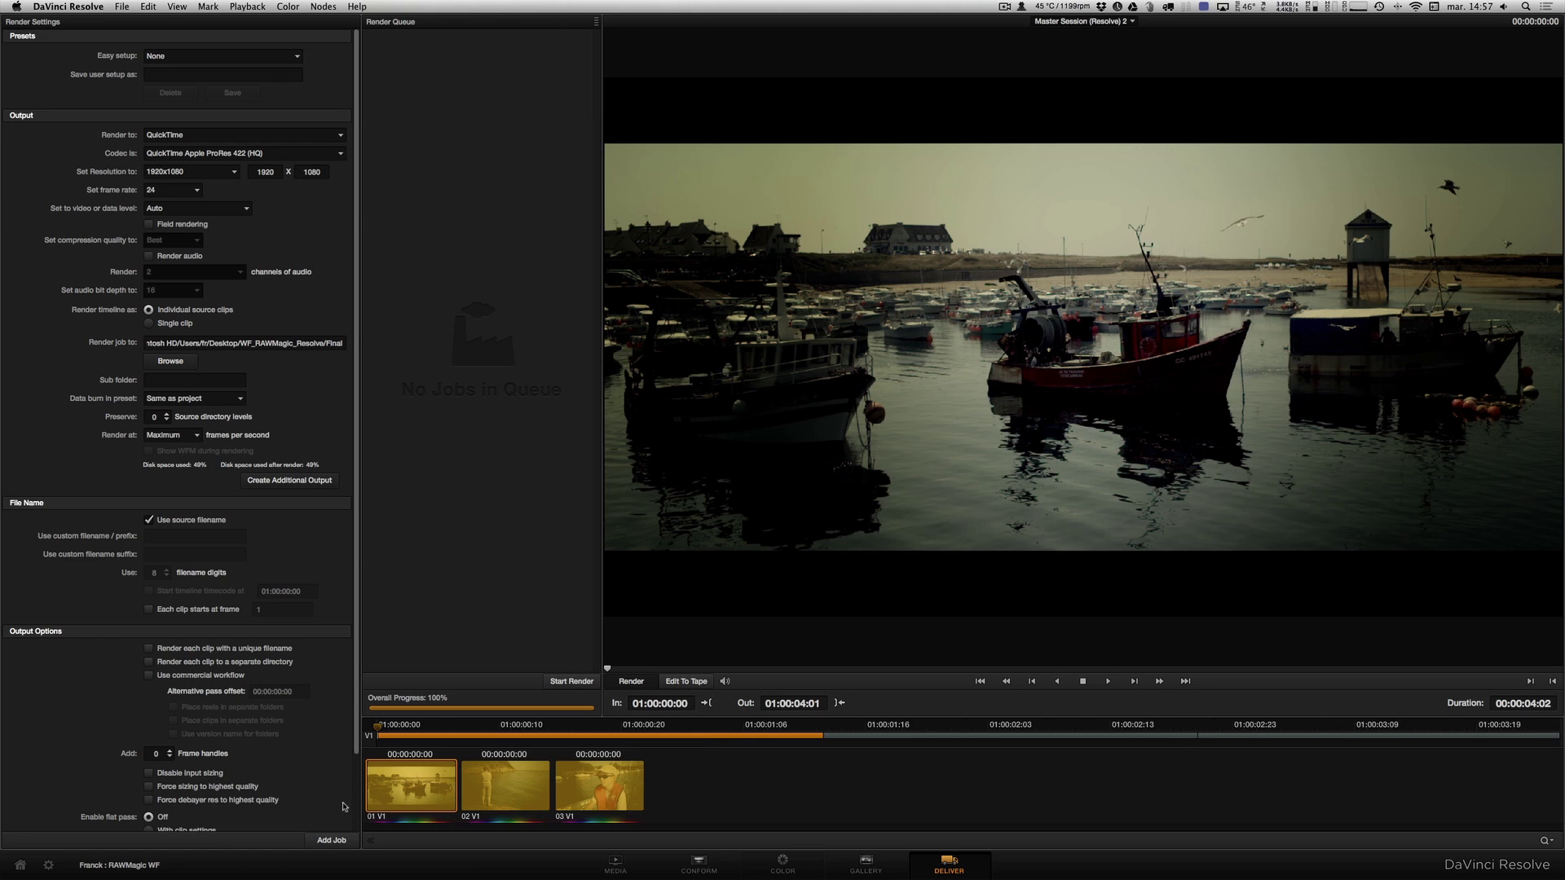
Add the Master Session (Resolve) 2 job to the render queue, accepting possible overwriting in the Final folder, and start the render.
{"action": "left_click", "coordinate": [334, 842]}
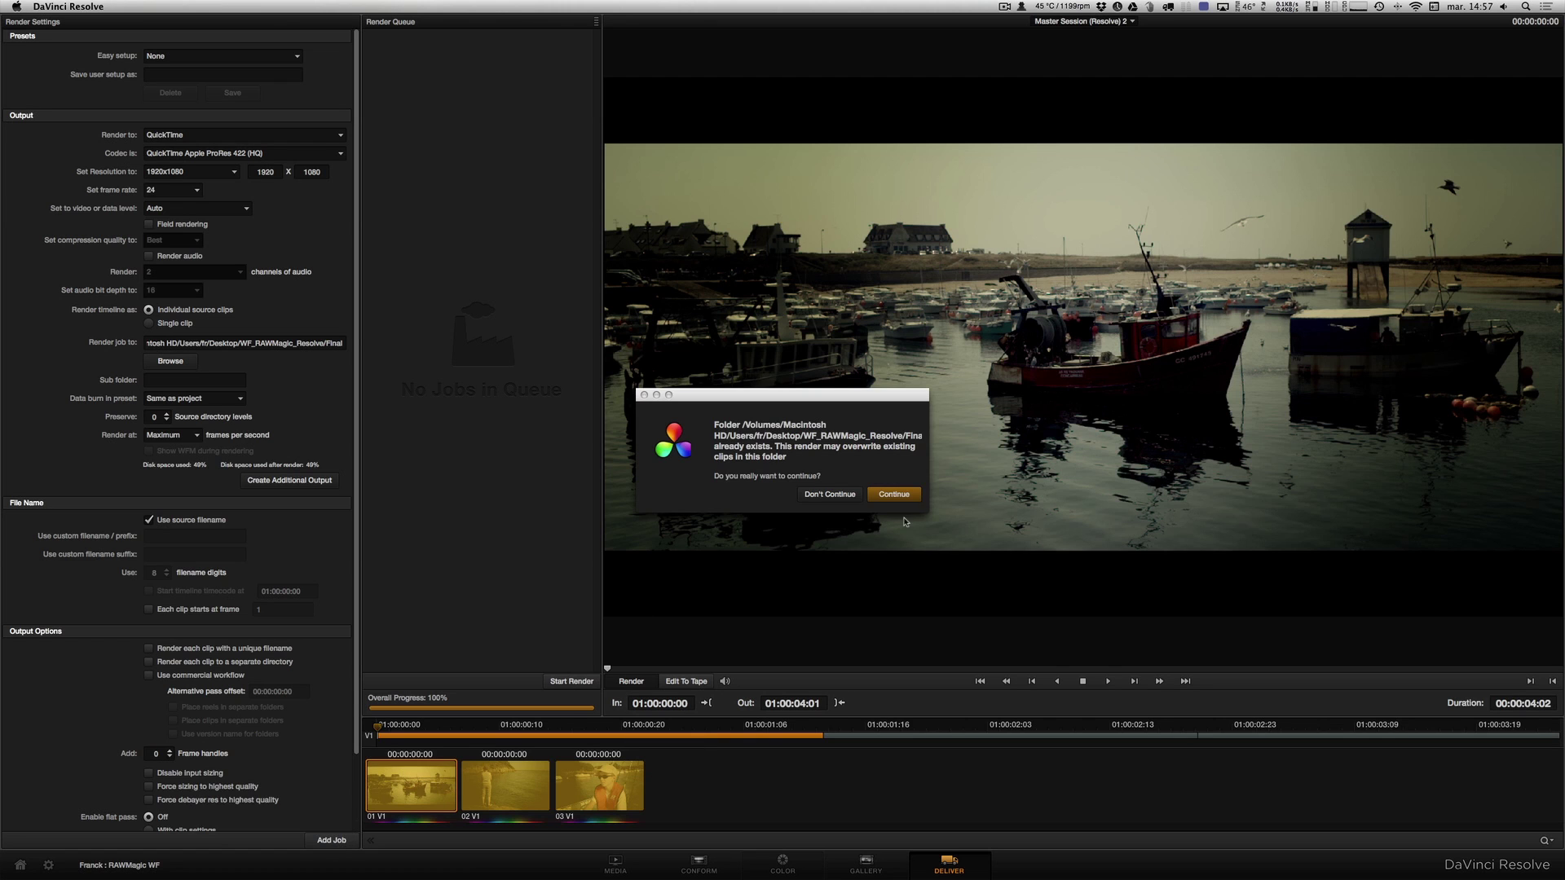
{"action": "left_click", "coordinate": [869, 494]}
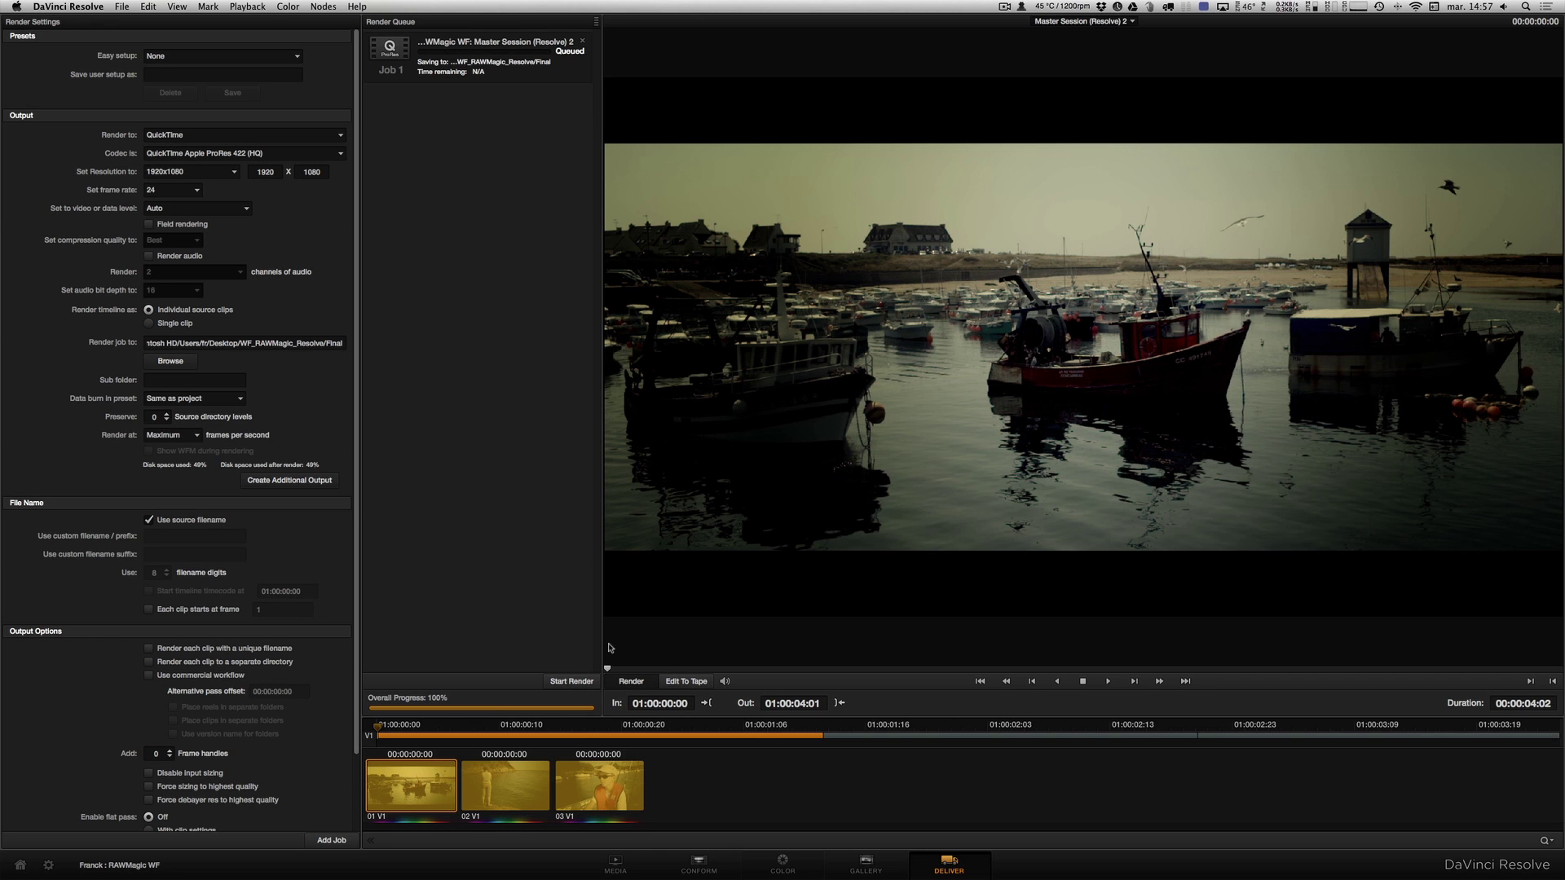
{"action": "left_click", "coordinate": [577, 682]}
On the Conform page, export the Master Session timeline as an FCPXML 1.2 file named final in the WF_RAWMagic_Resolve folder.
{"action": "left_click", "coordinate": [705, 866]}
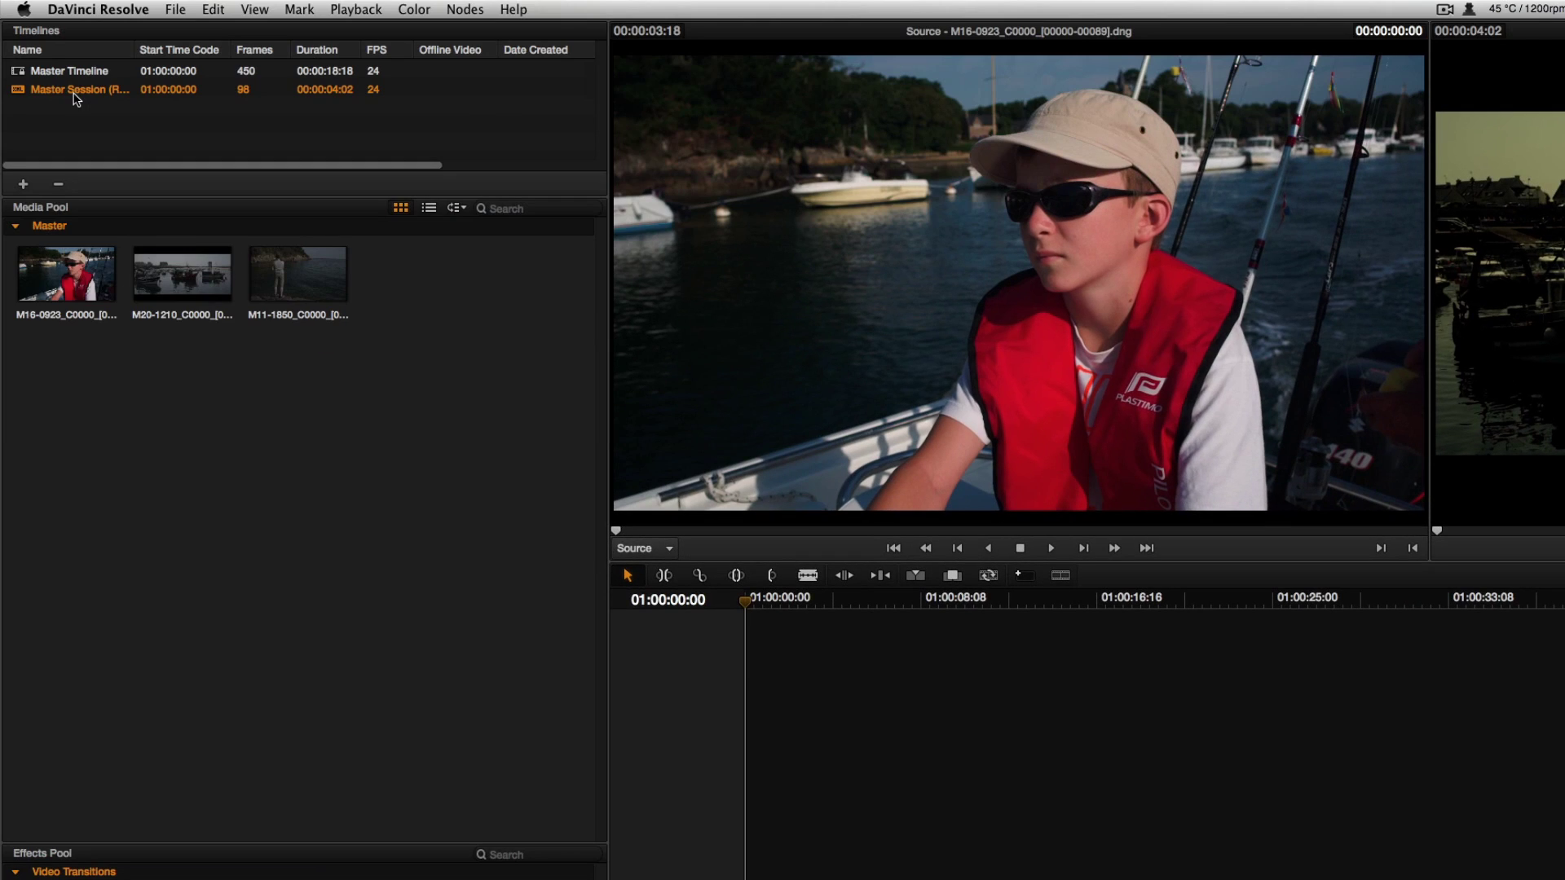
{"action": "left_click", "coordinate": [92, 98]}
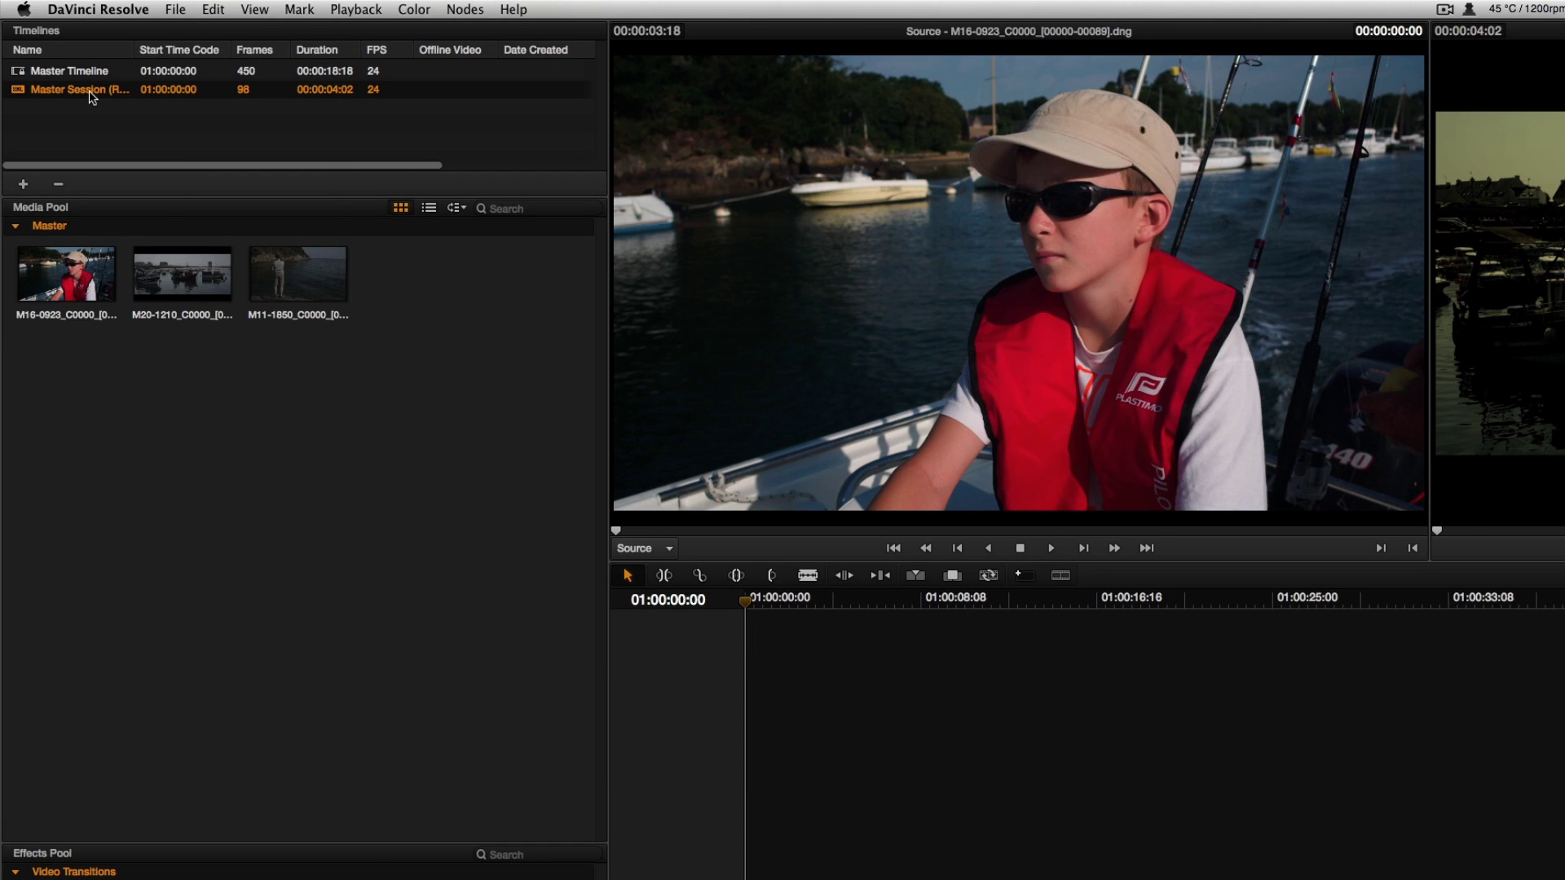
{"action": "right_click", "coordinate": [92, 98]}
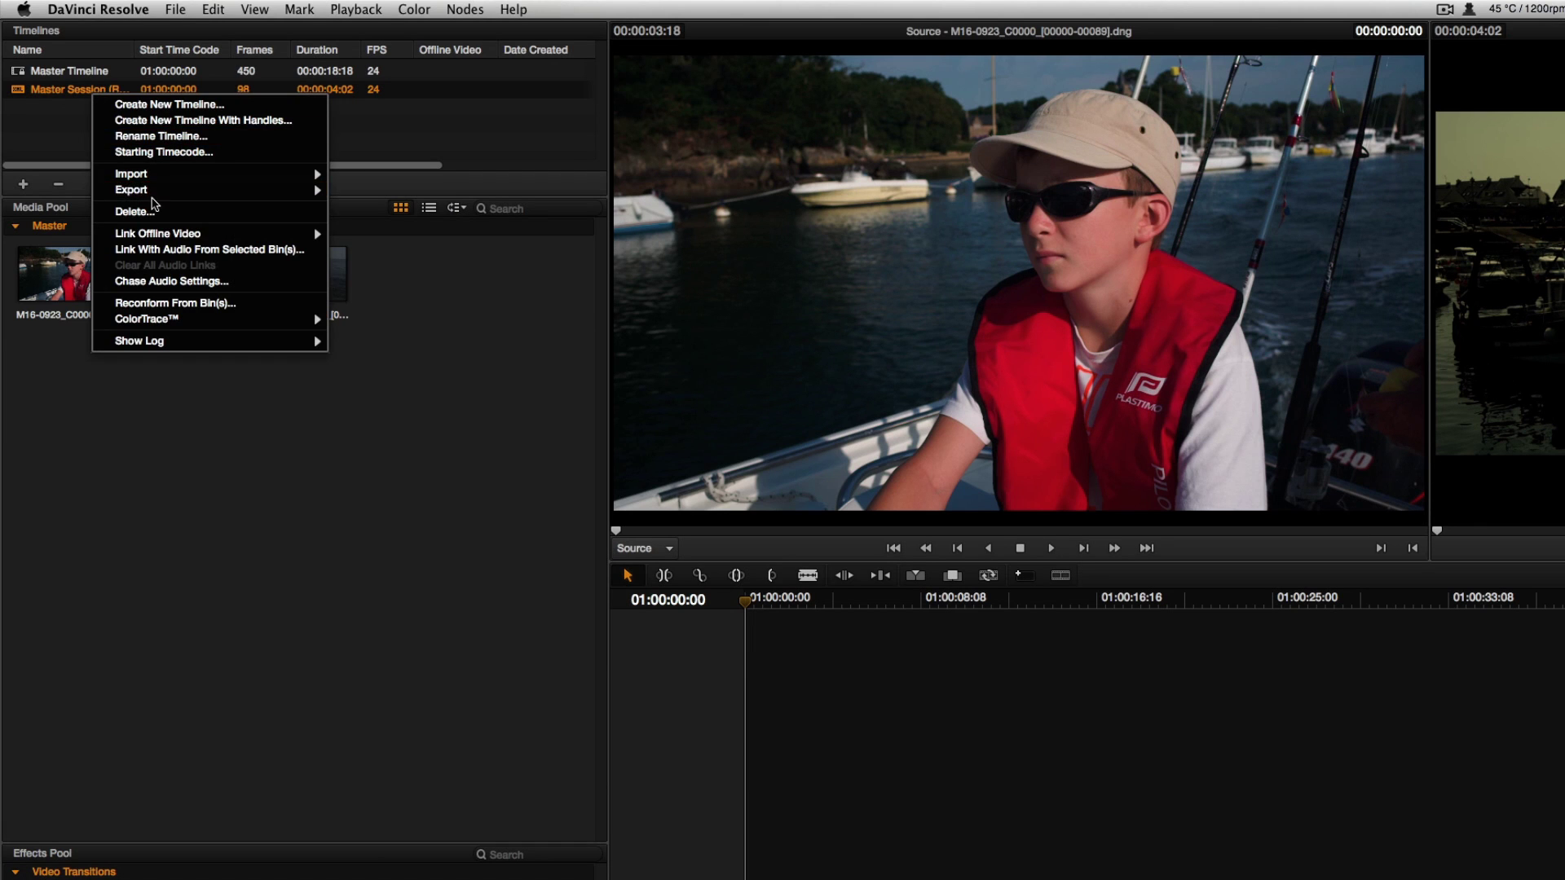
{"action": "mouse_move", "coordinate": [155, 189]}
{"action": "left_click", "coordinate": [415, 194]}
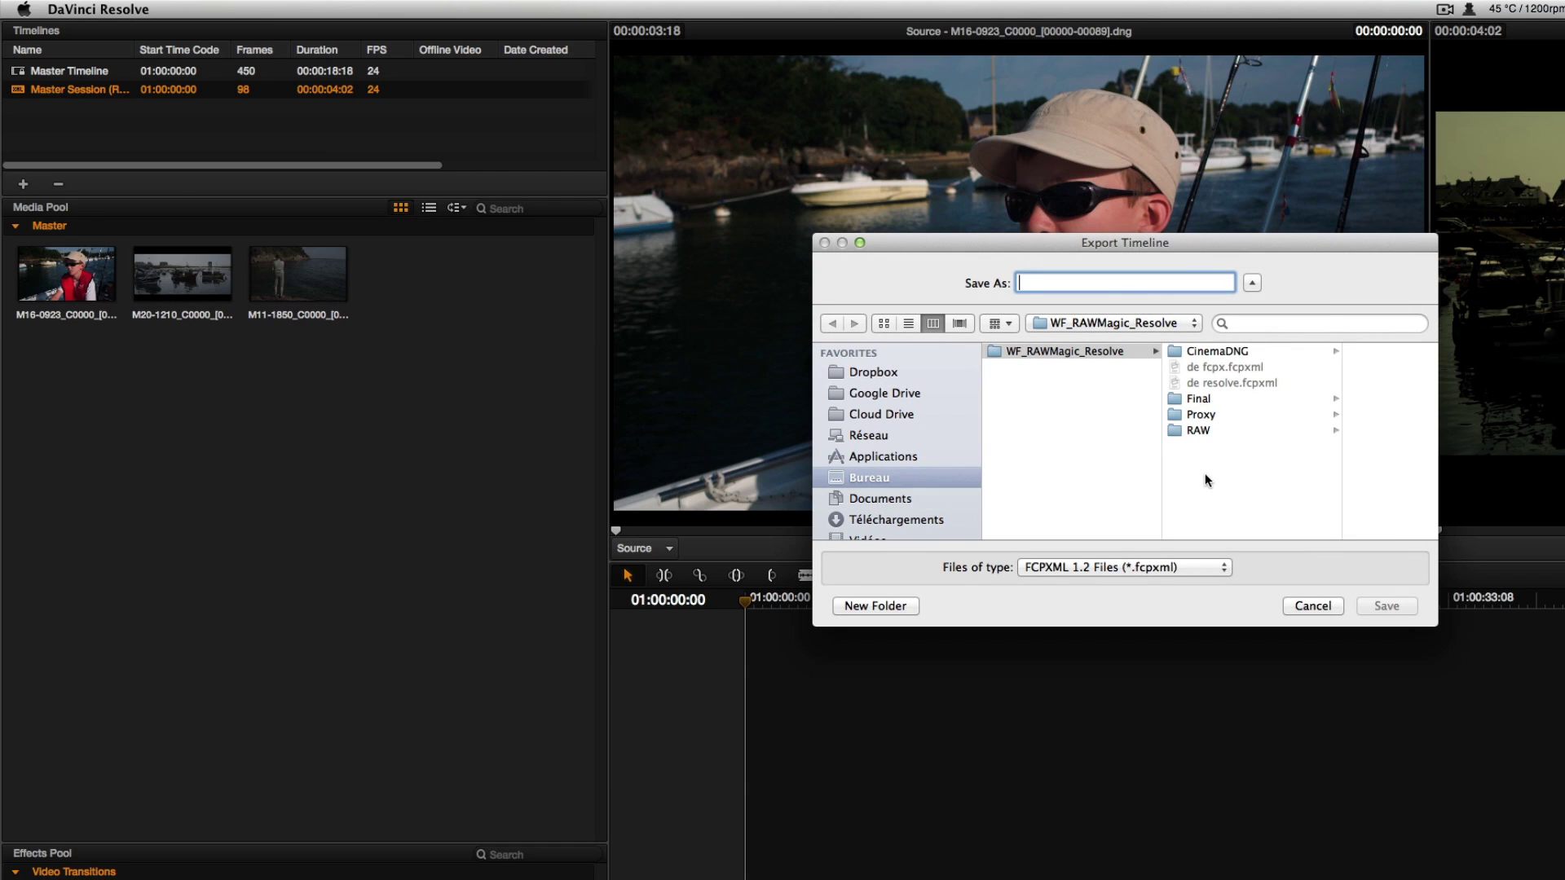
{"action": "type", "text": "fin"}
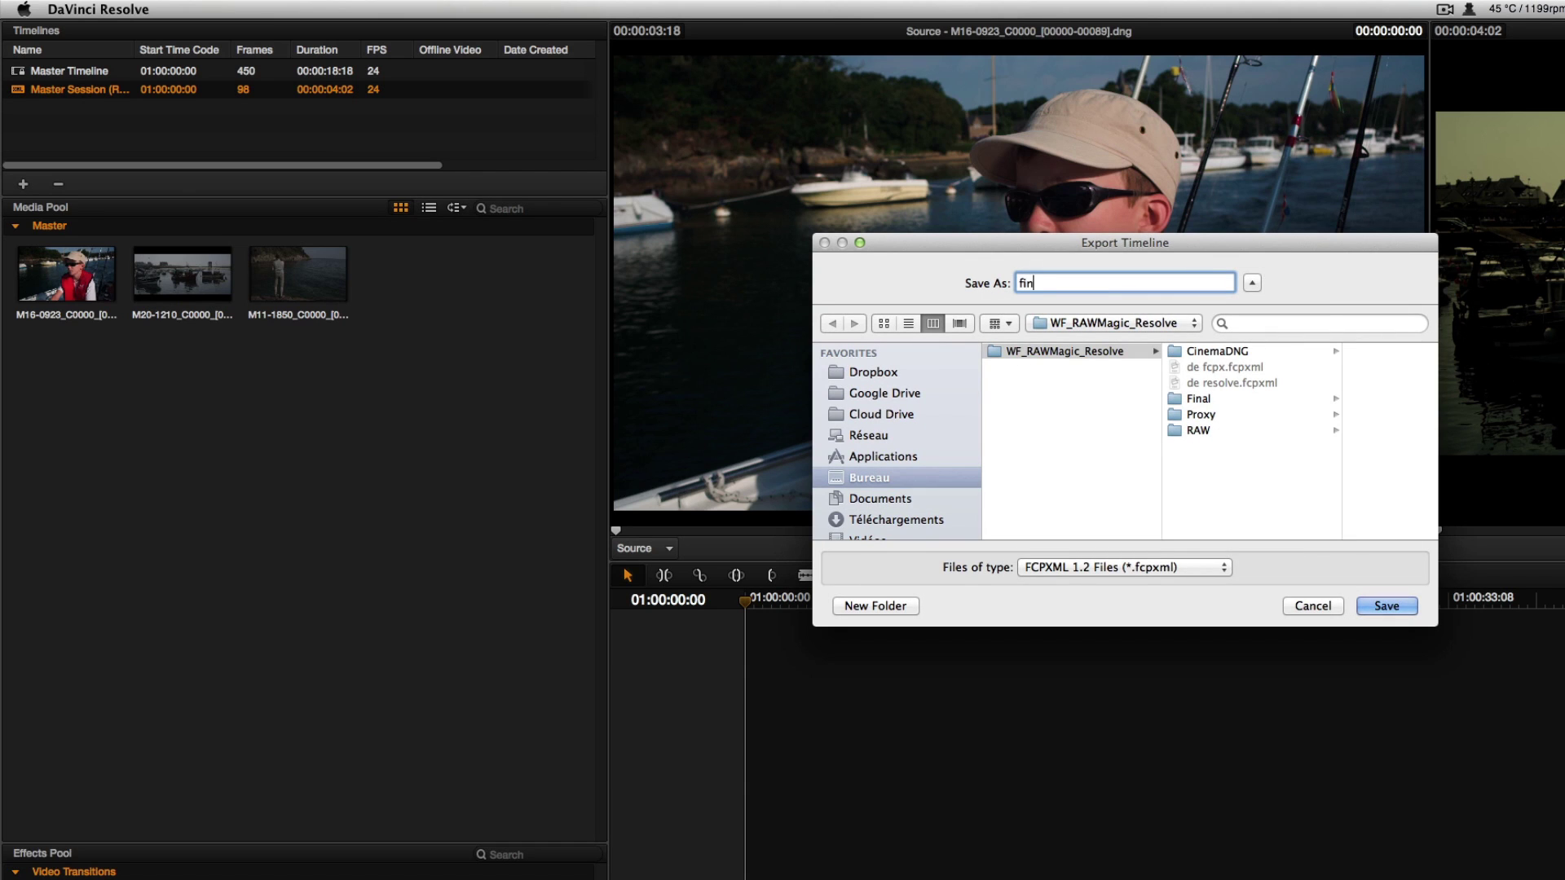
{"action": "type", "text": "el"}
{"action": "key", "text": "BackSpace"}
{"action": "key", "text": "BackSpace"}
{"action": "type", "text": "al"}
{"action": "left_click", "coordinate": [1400, 597]}
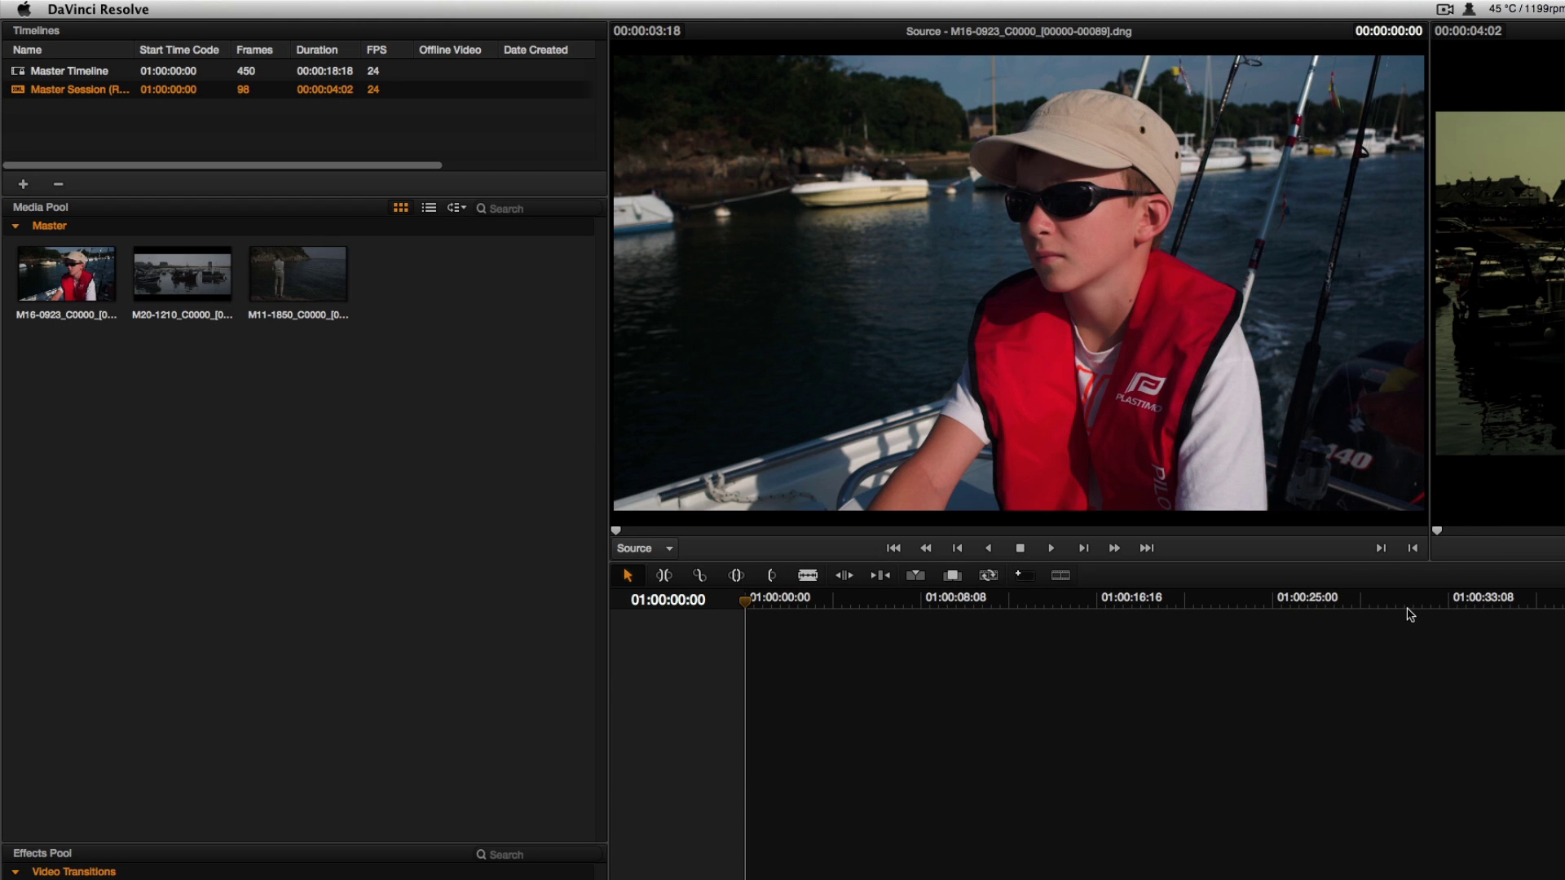
Switch to Final Cut Pro and import final.fcpxml from the WF_RAWMagic_Resolve folder with Video as the storage location.
{"action": "key", "text": "super+Tab"}
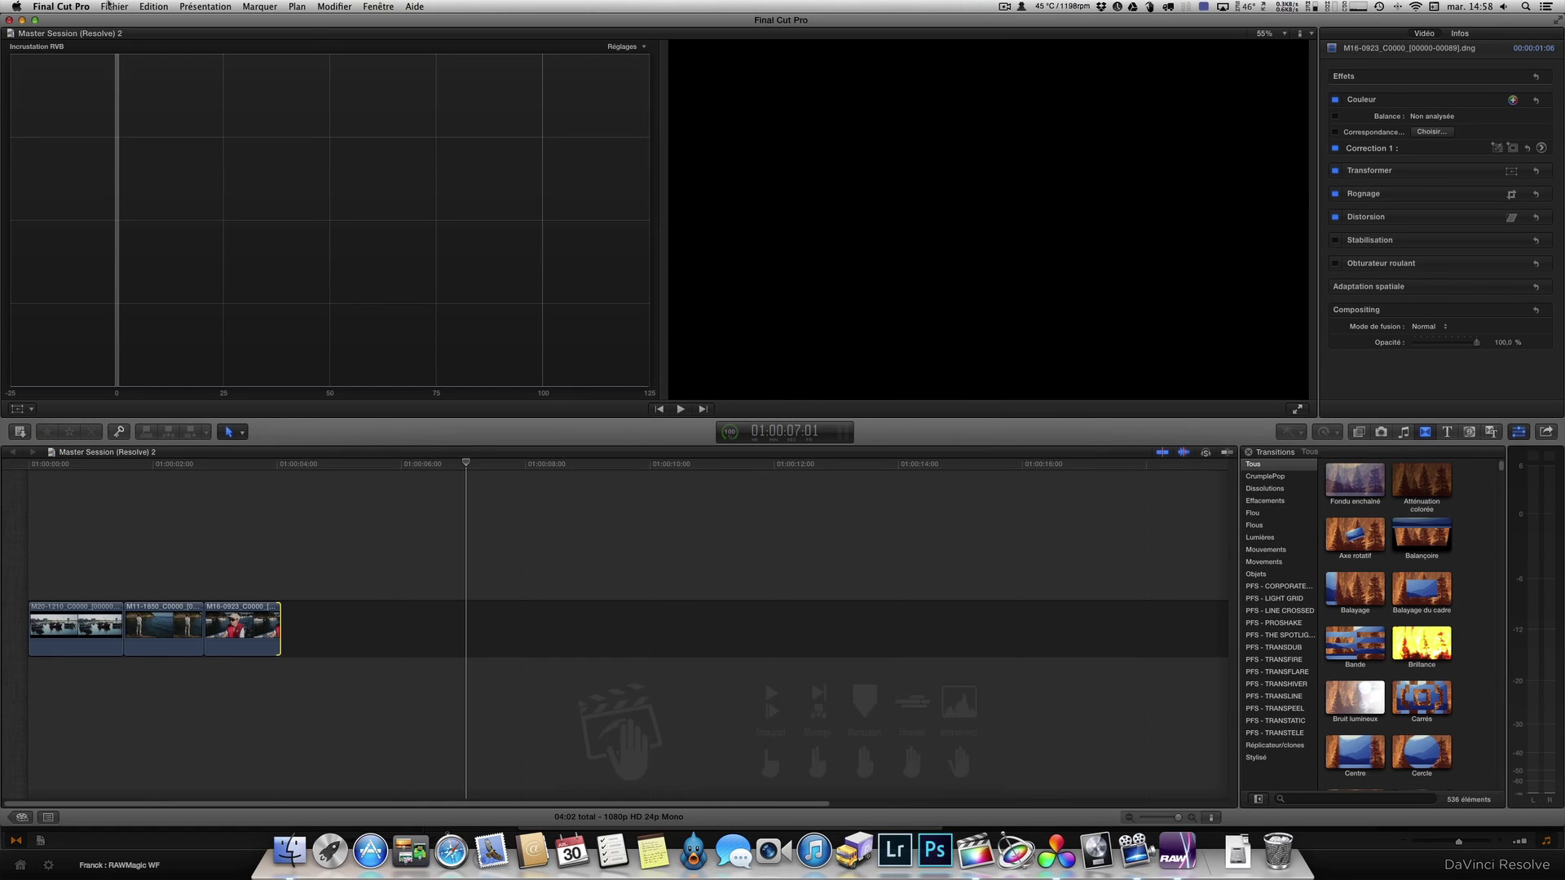
{"action": "left_click", "coordinate": [112, 6]}
{"action": "mouse_move", "coordinate": [204, 128]}
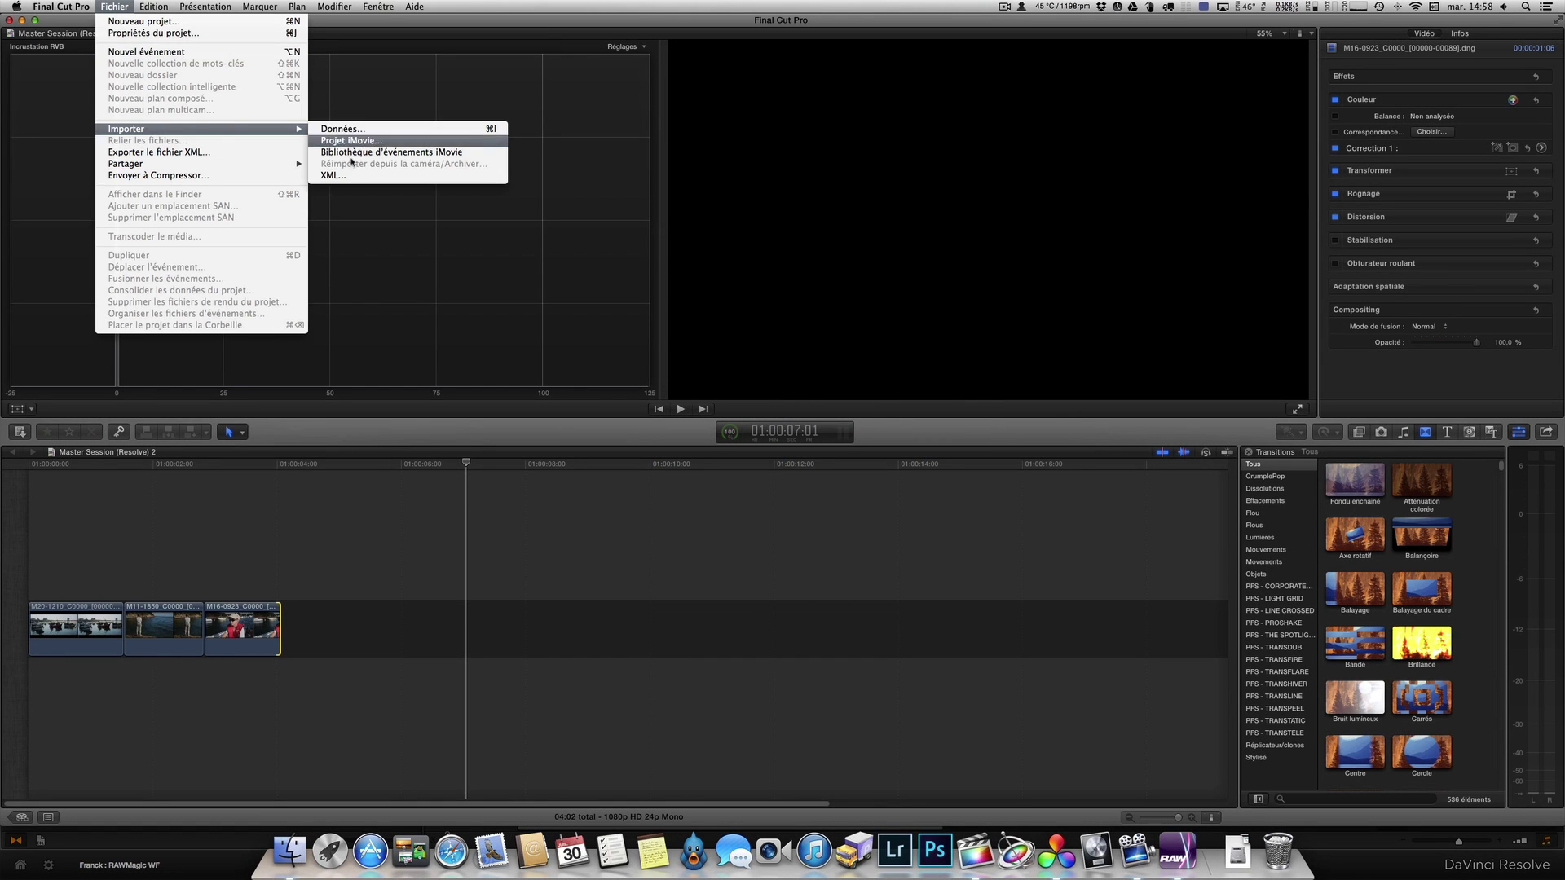
{"action": "left_click", "coordinate": [353, 177]}
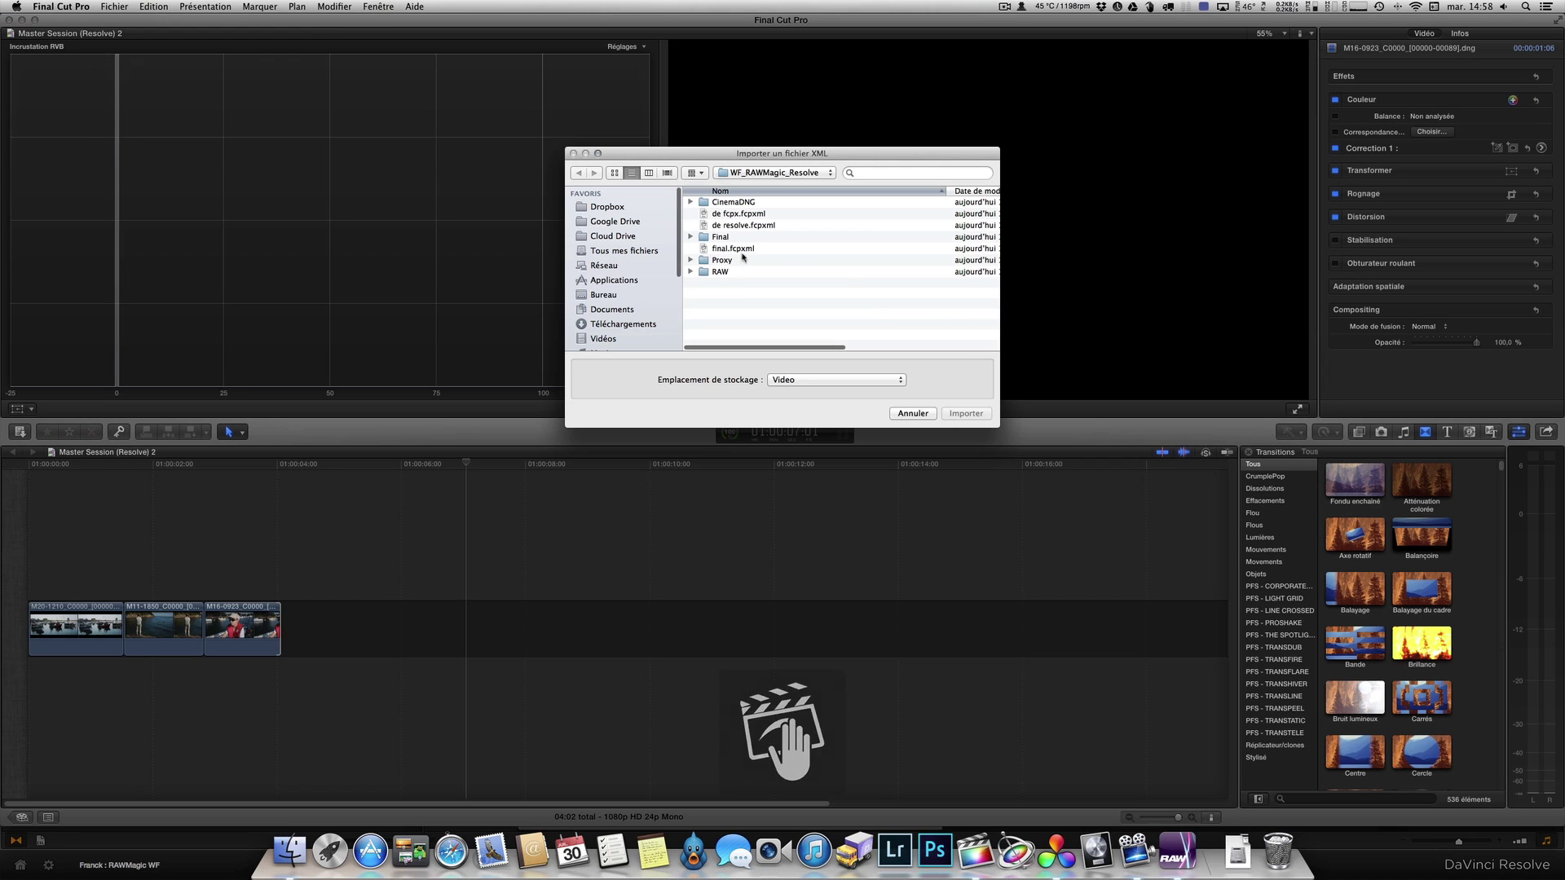
{"action": "left_click", "coordinate": [718, 248]}
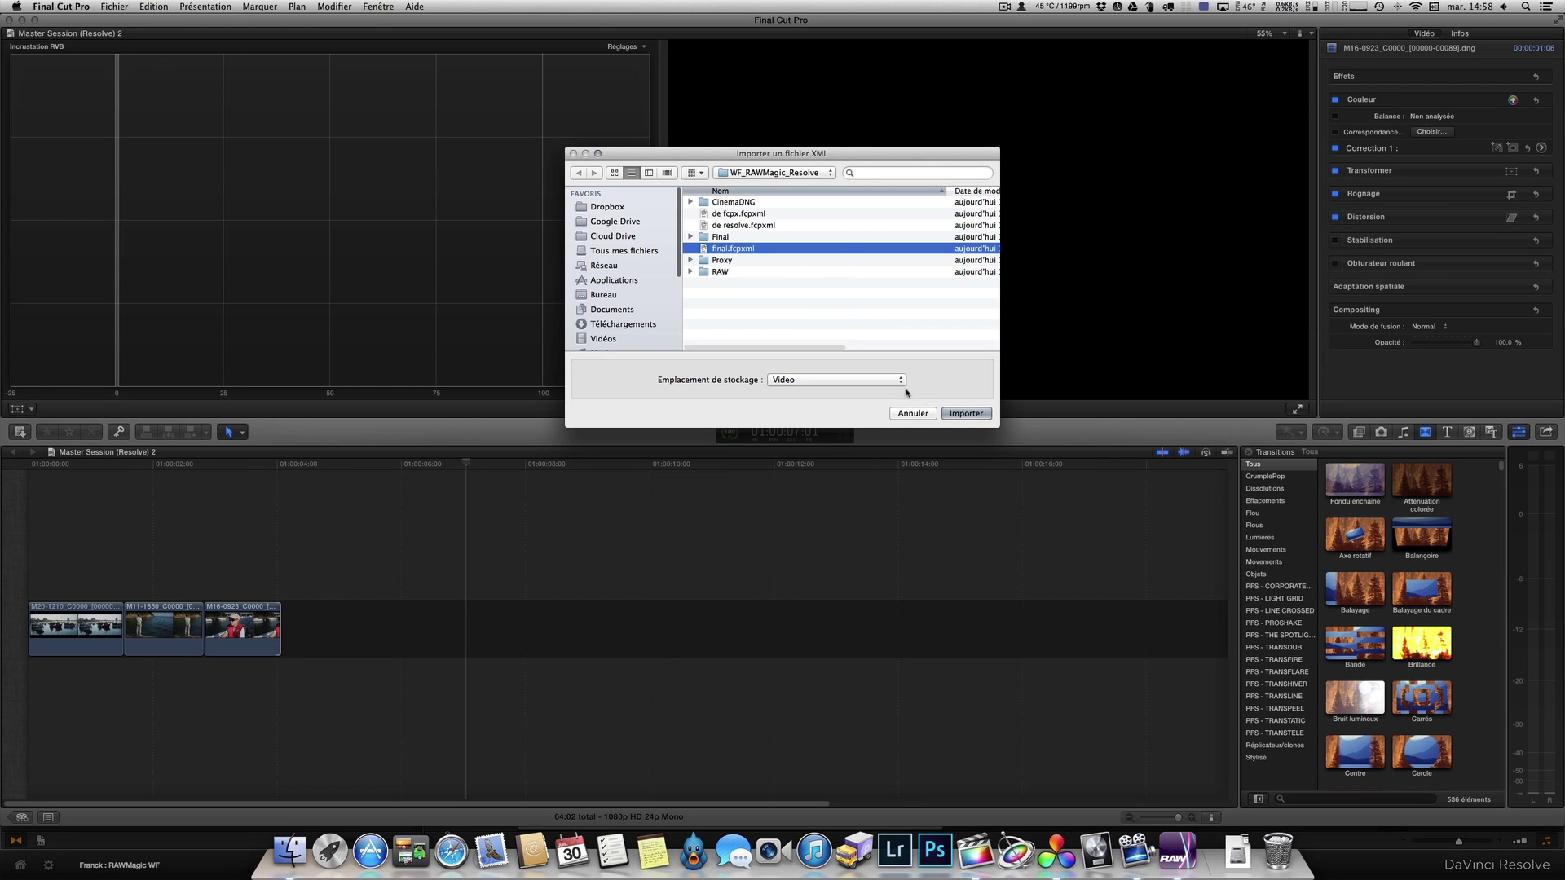
{"action": "left_click", "coordinate": [967, 414]}
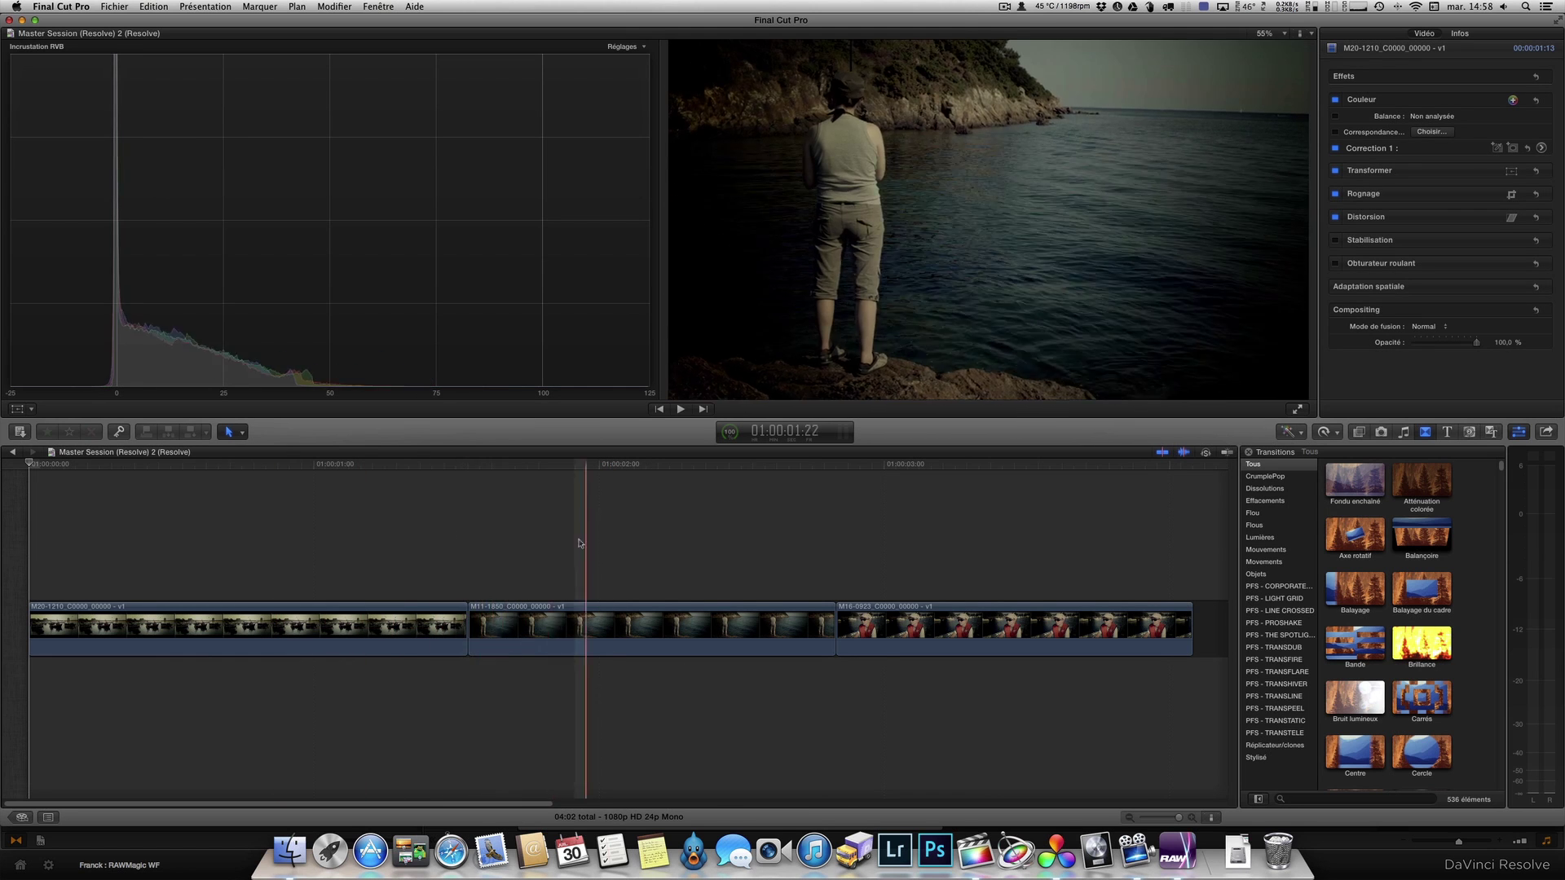
Inspect the M11-1850 clip's codec and media information, and skim through the graded clips in the imported timeline.
{"action": "left_click", "coordinate": [587, 640]}
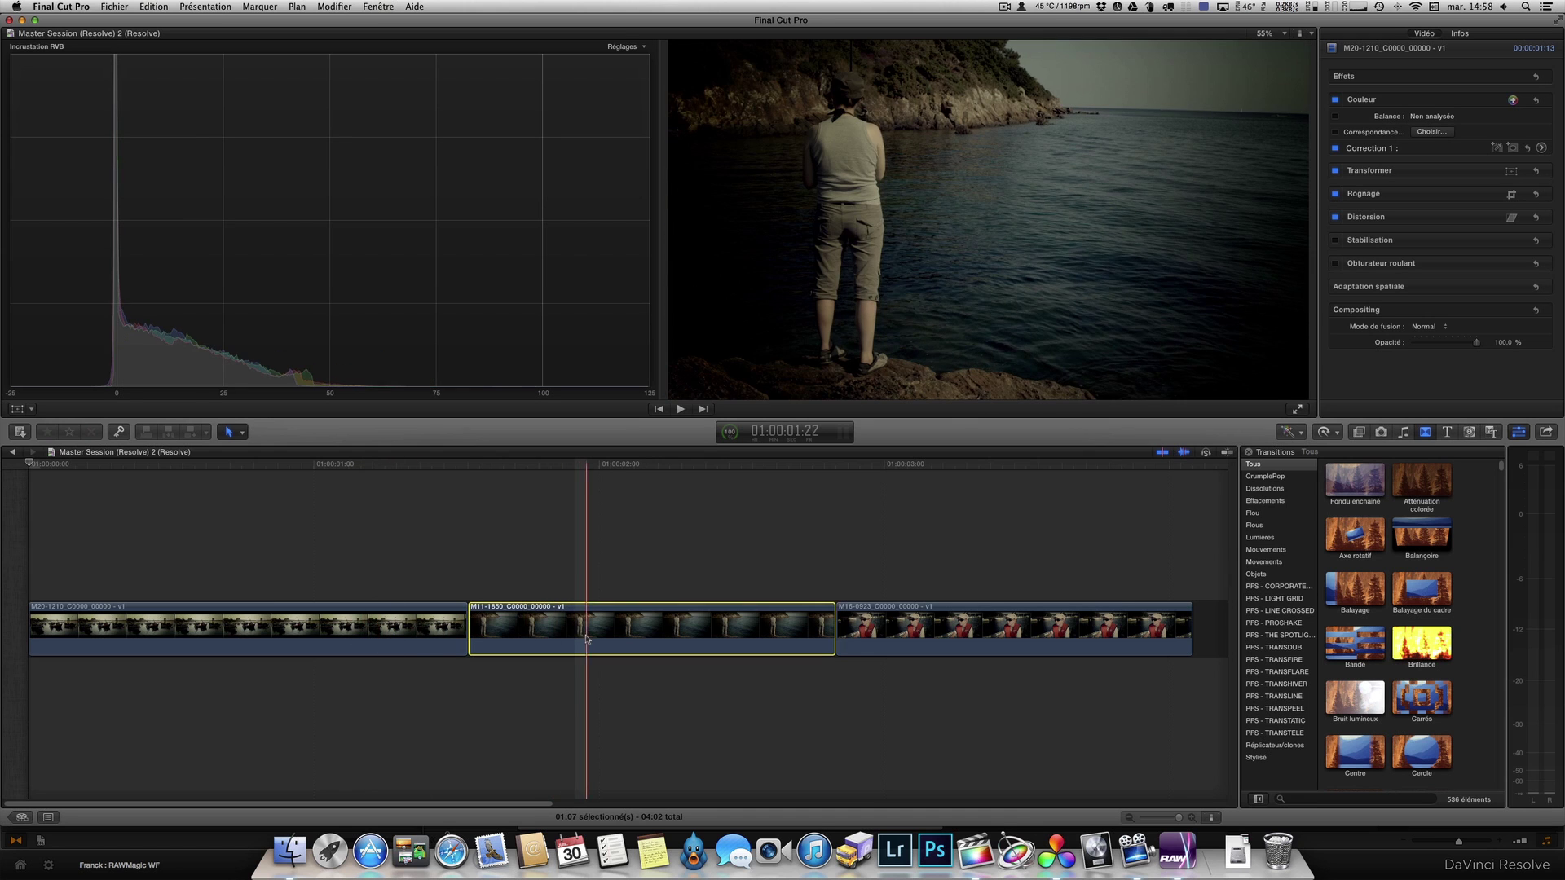
{"action": "left_click", "coordinate": [1461, 34]}
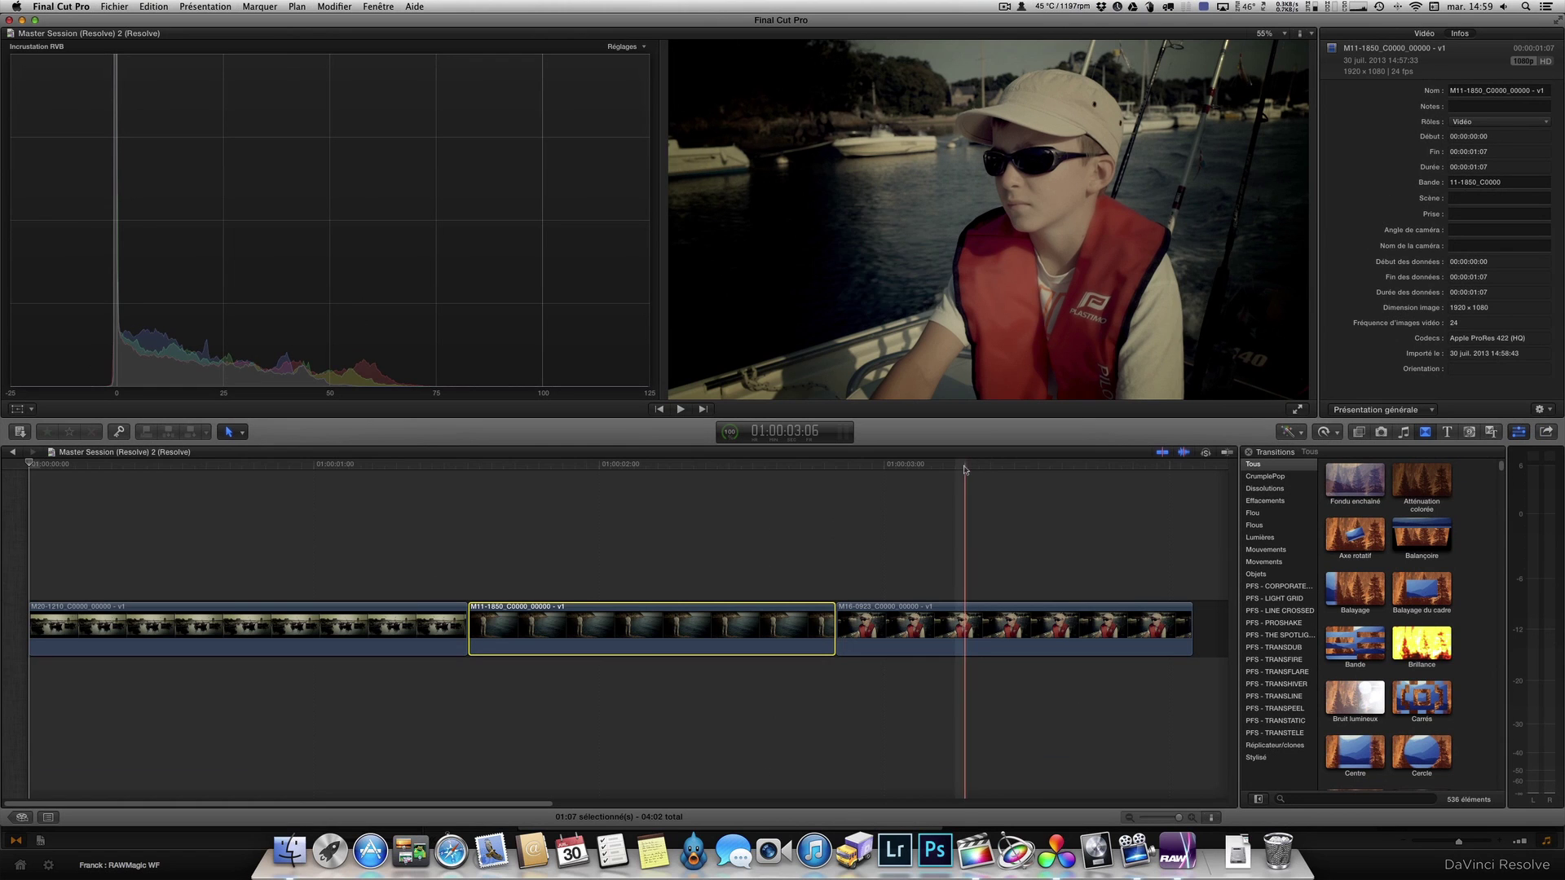
{"action": "left_click", "coordinate": [624, 736]}
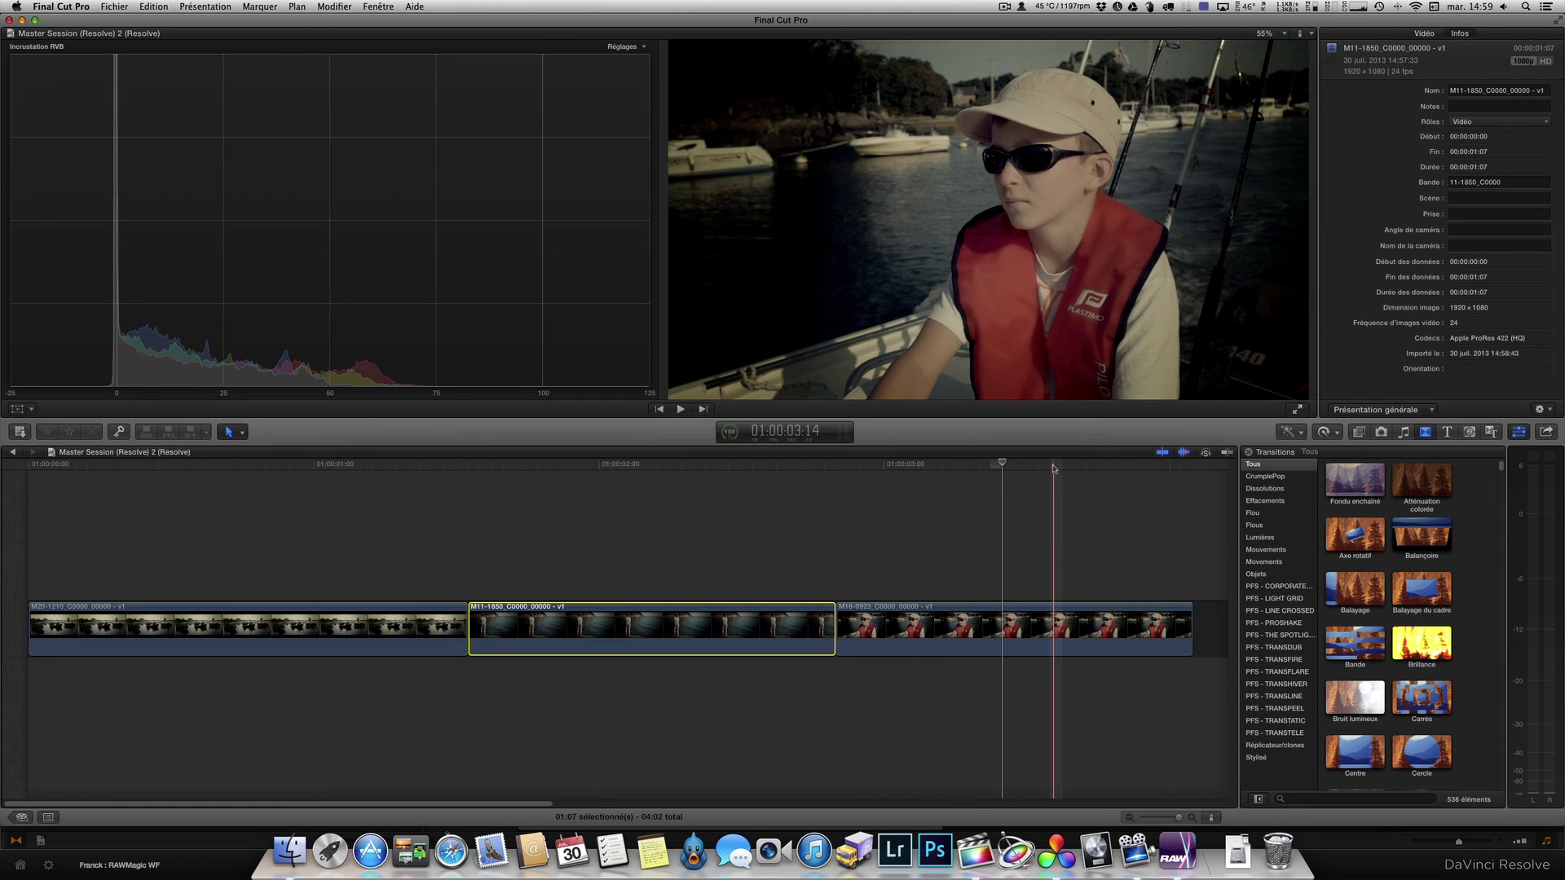
{"action": "left_click", "coordinate": [353, 467]}
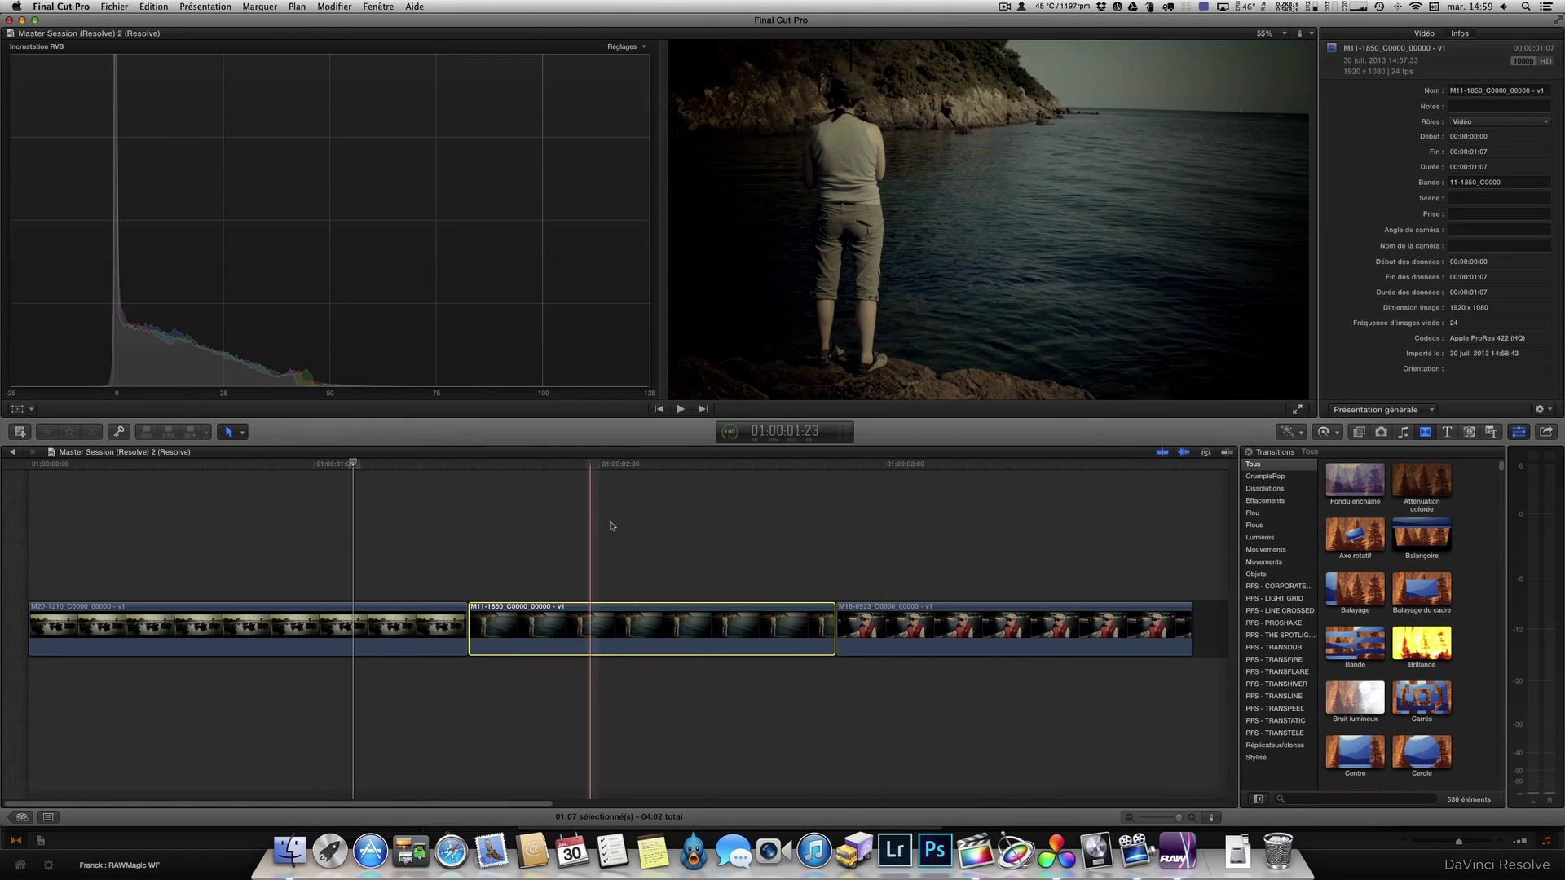